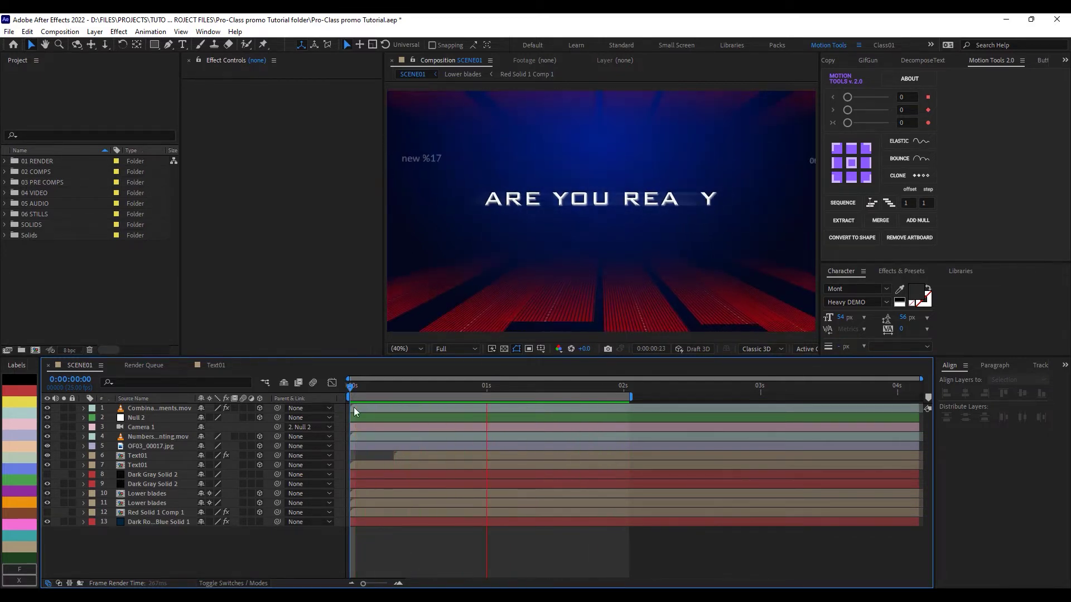
# Create a new 1920 x 1080, 25 fps composition named GLITCH OVERLAY with a duration of 2 seconds
pyautogui.click(34, 350)
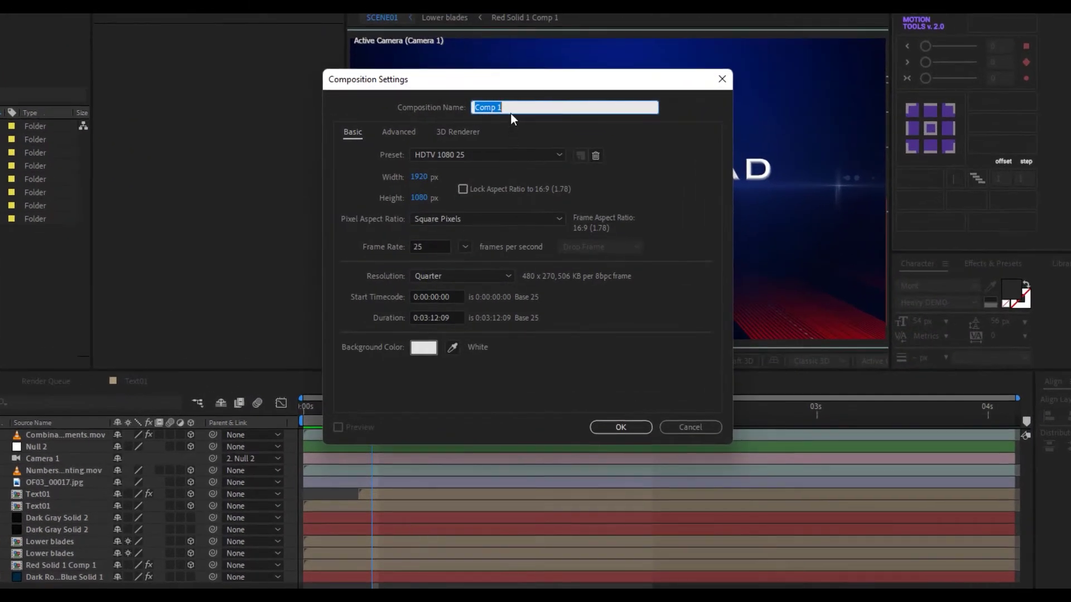
pyautogui.write('G')
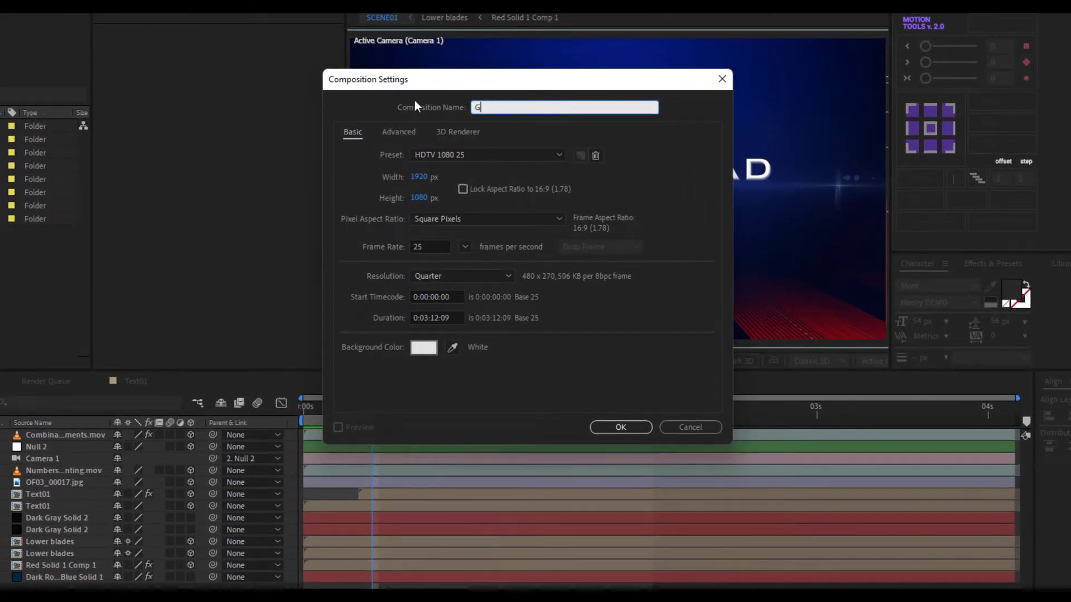
pyautogui.write('LITCH OVERL')
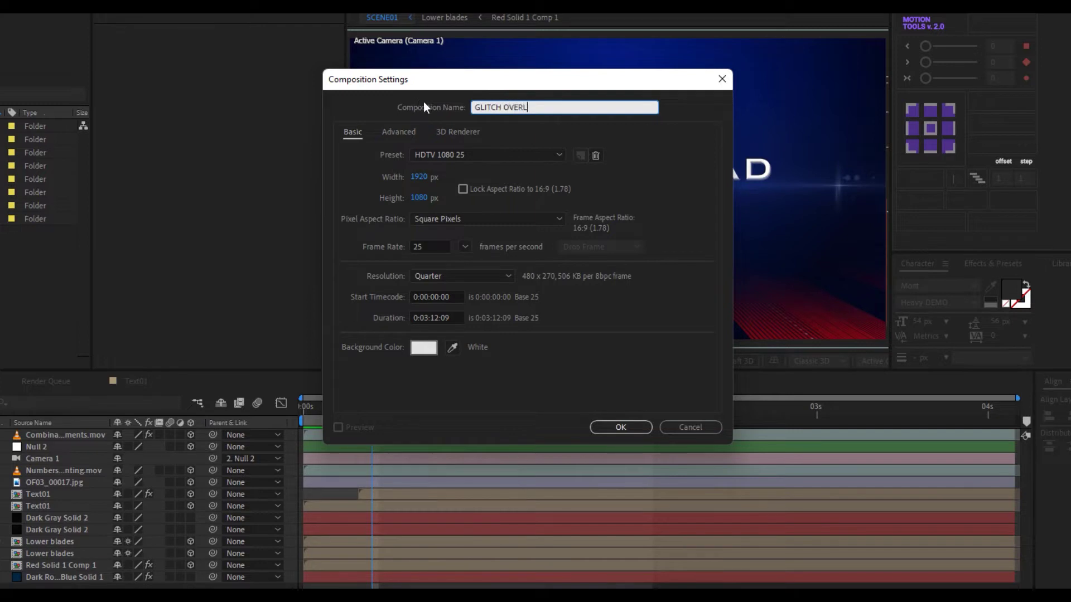
pyautogui.write('AY')
pyautogui.click(455, 317)
pyautogui.write('2')
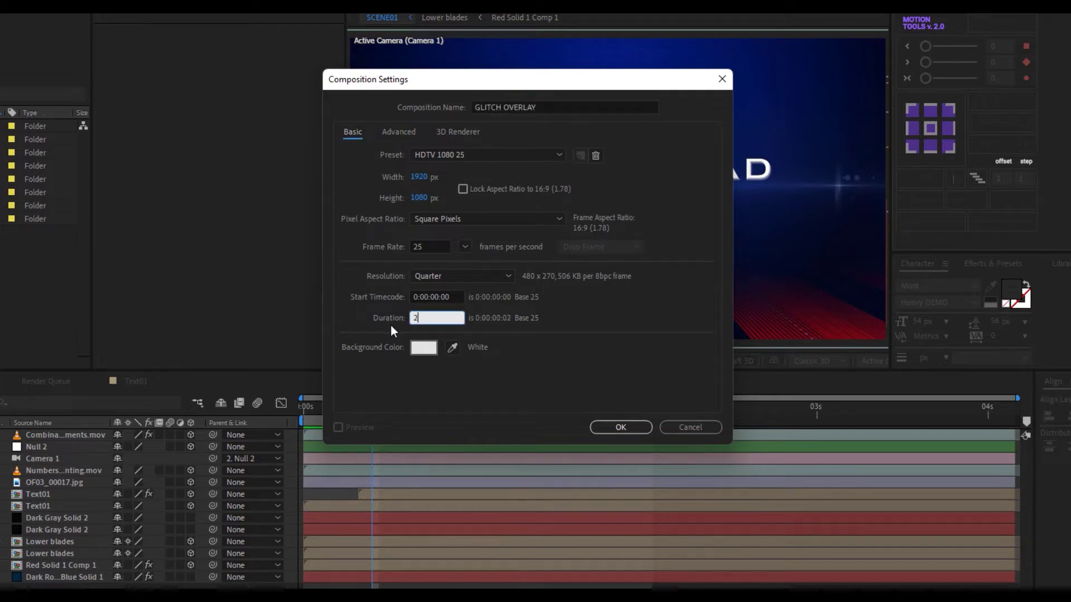
pyautogui.write('00')
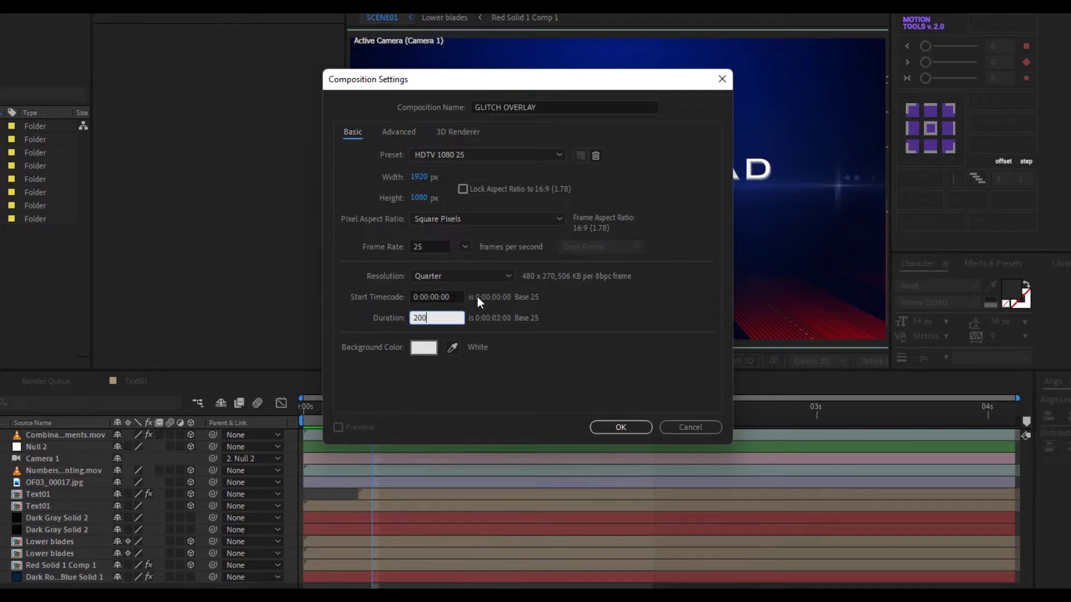
pyautogui.click(621, 427)
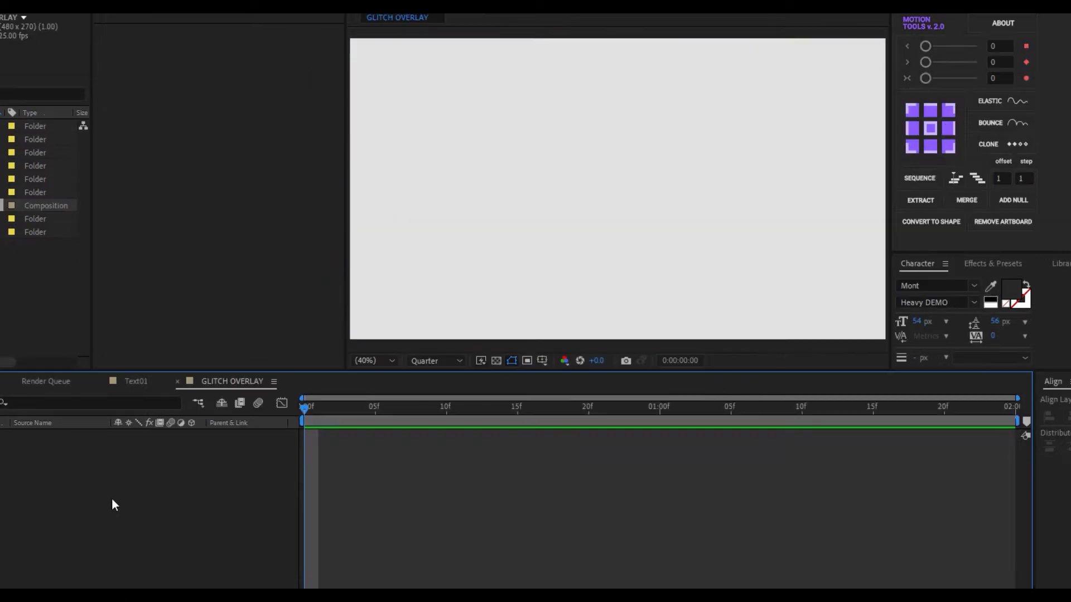
# Add a dark grey full-size solid named "Fractal Noise" to the GLITCH OVERLAY composition
pyautogui.rightClick(47, 467)
pyautogui.moveTo(146, 476)
pyautogui.click(269, 512)
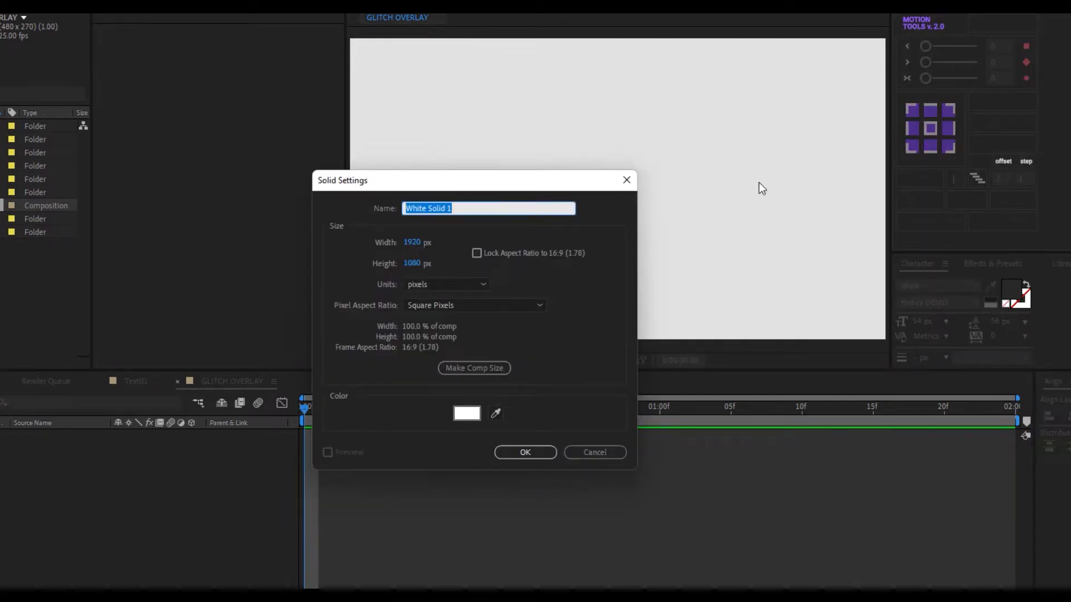
pyautogui.write('Fractal Noise')
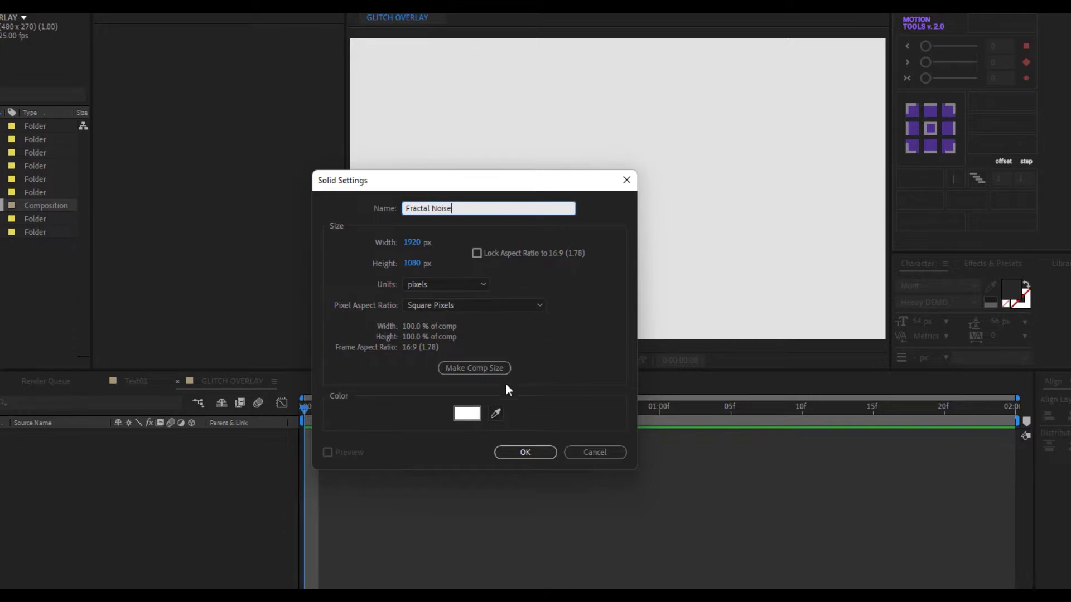
pyautogui.click(471, 414)
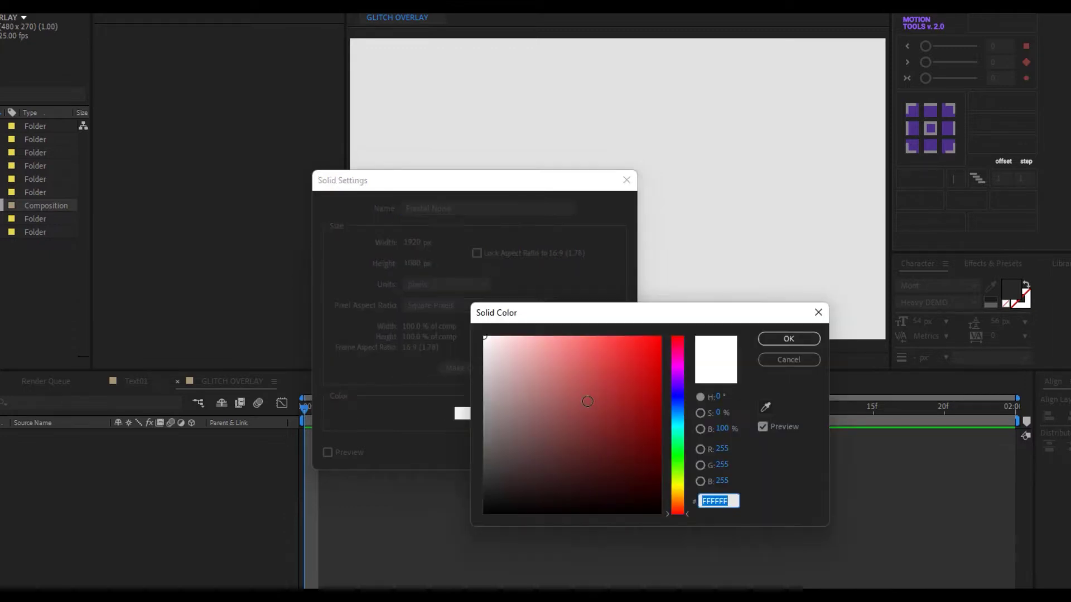
pyautogui.moveTo(484, 466); pyautogui.dragTo(472, 460)
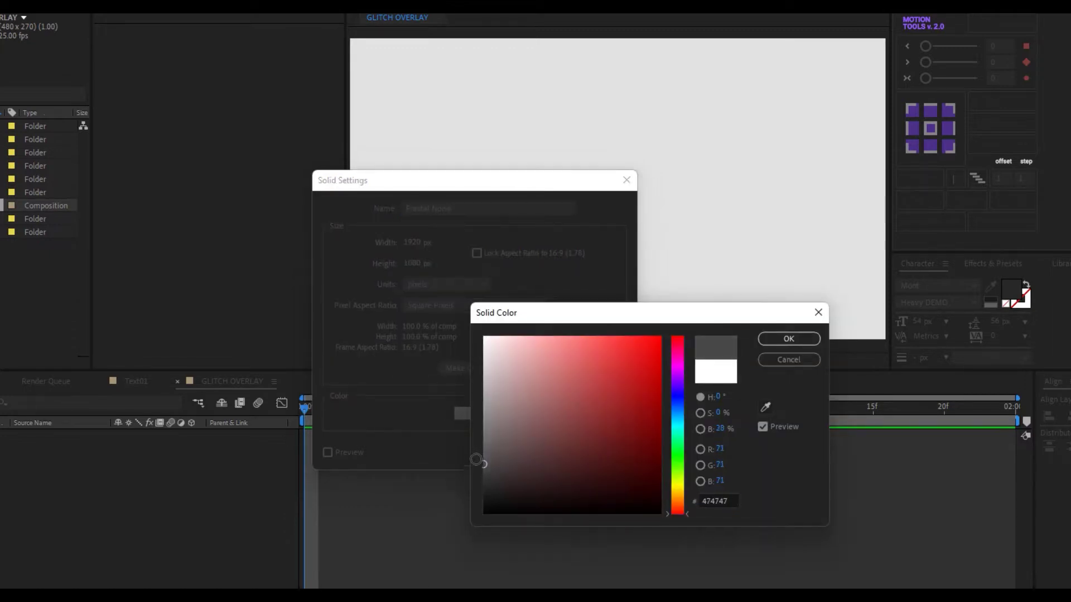
pyautogui.click(778, 339)
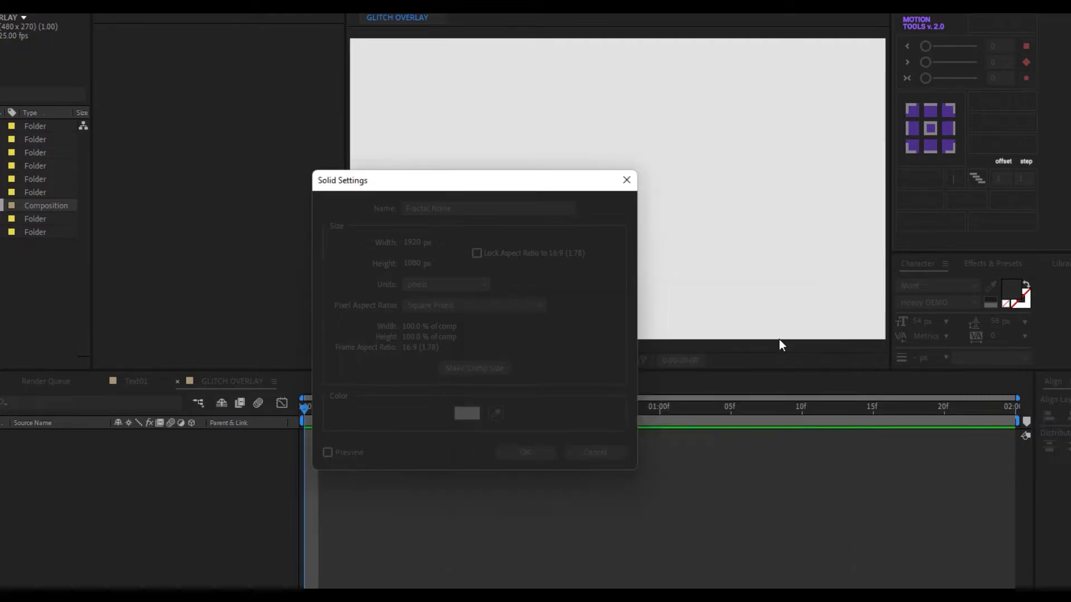
pyautogui.click(525, 453)
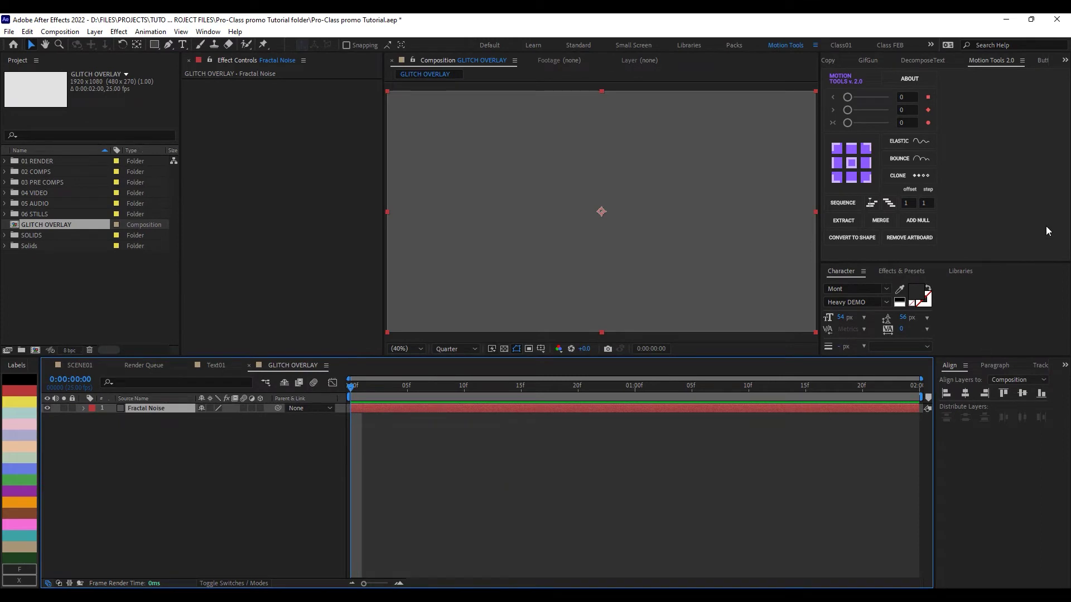
# Find the Fractal Noise effect from Noise & Grain and apply it to the Fractal Noise solid
pyautogui.moveTo(933, 264); pyautogui.dragTo(930, 172)
pyautogui.click(901, 178)
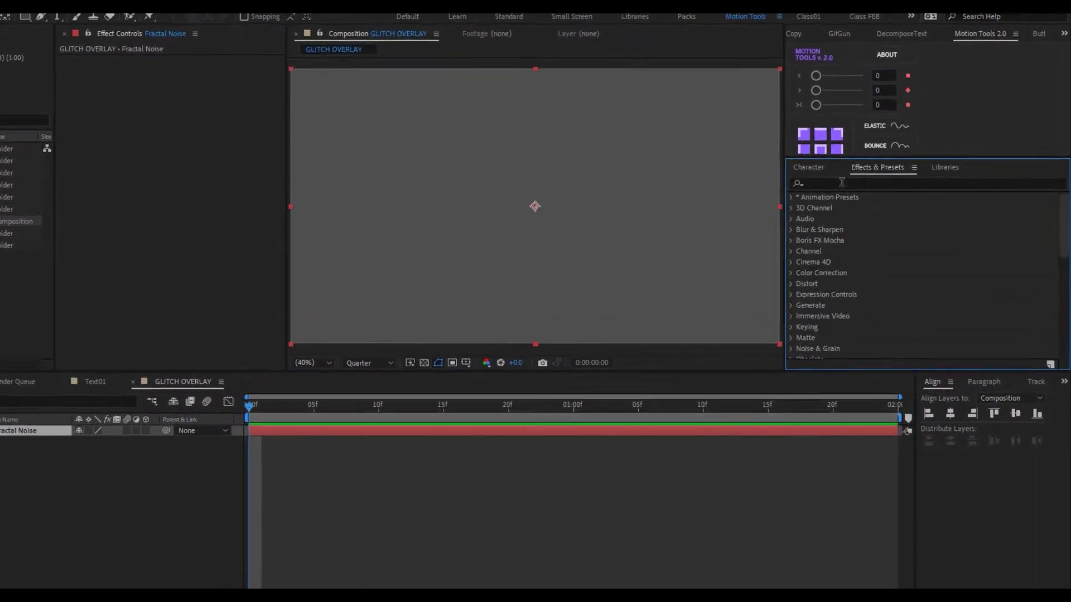
pyautogui.click(837, 185)
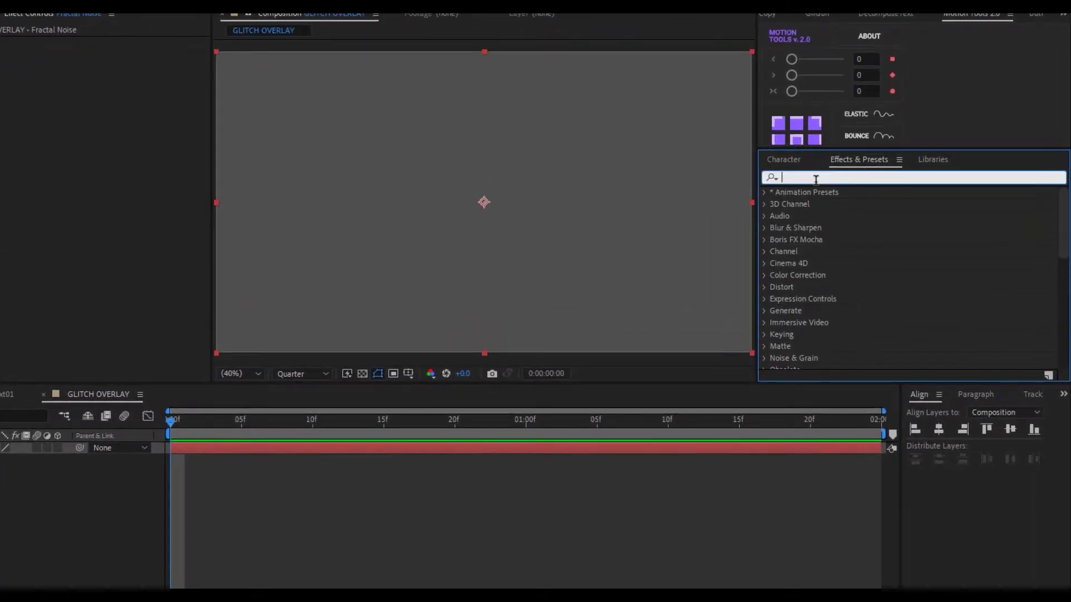
pyautogui.write('fract')
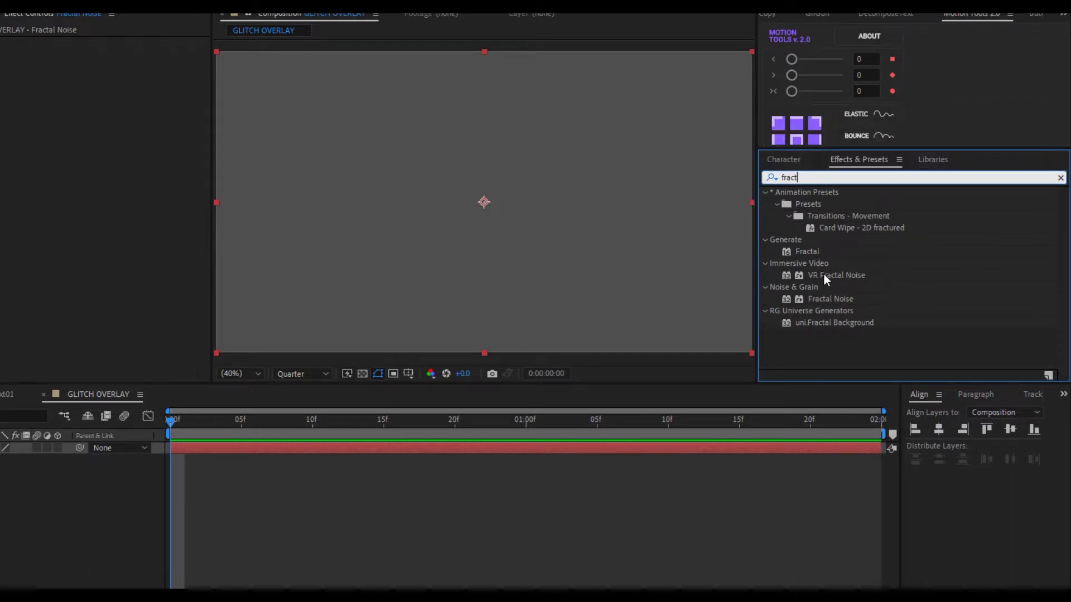
pyautogui.moveTo(824, 297); pyautogui.dragTo(292, 450)
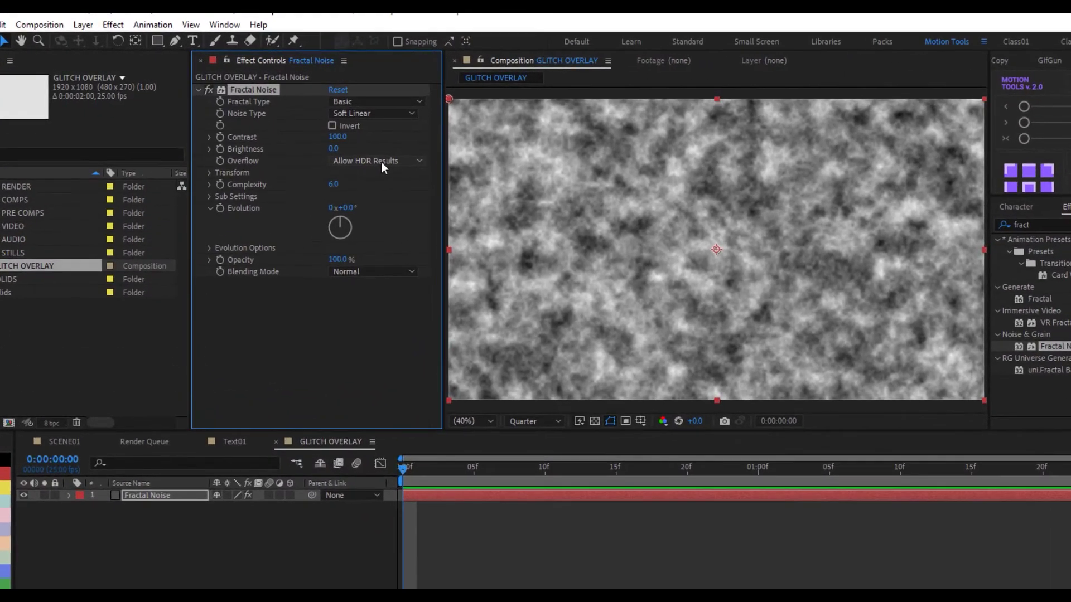
# Set the Fractal Noise effect's noise type to Block and its contrast to 2250
pyautogui.click(393, 112)
pyautogui.click(377, 130)
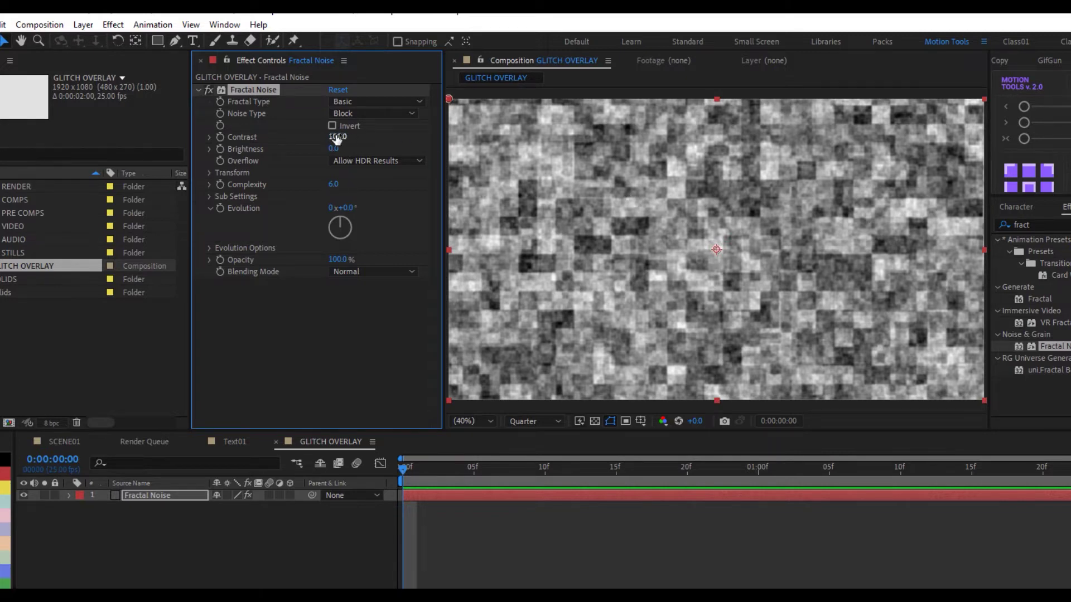
pyautogui.moveTo(336, 137); pyautogui.dragTo(456, 137)
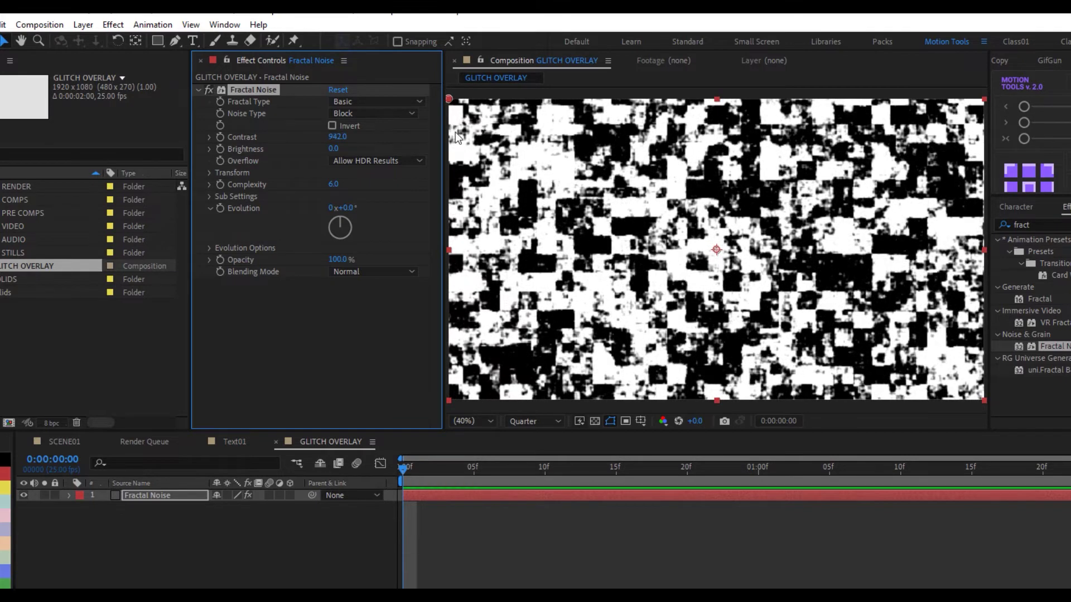
pyautogui.click(337, 137)
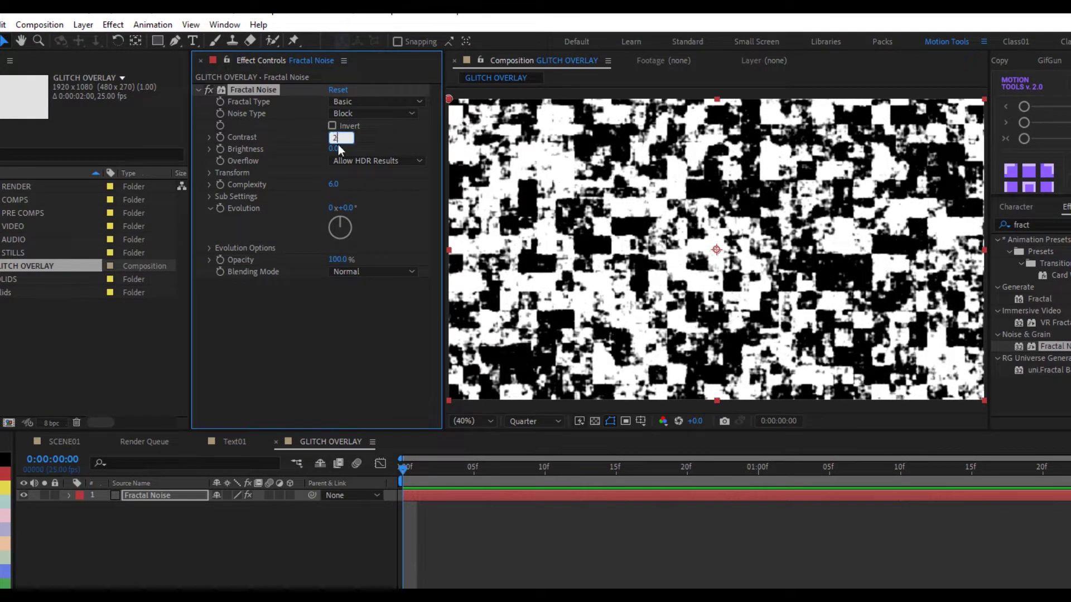
pyautogui.write('2250')
pyautogui.press('Return')
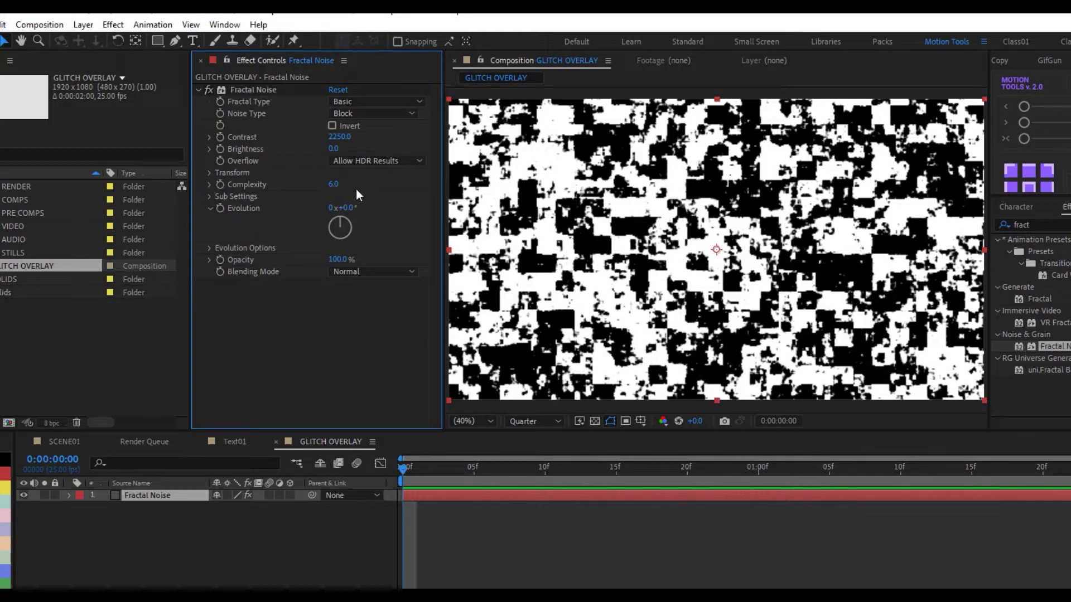
# Reduce the Fractal Noise complexity to 1 and set its brightness to -844
pyautogui.click(336, 185)
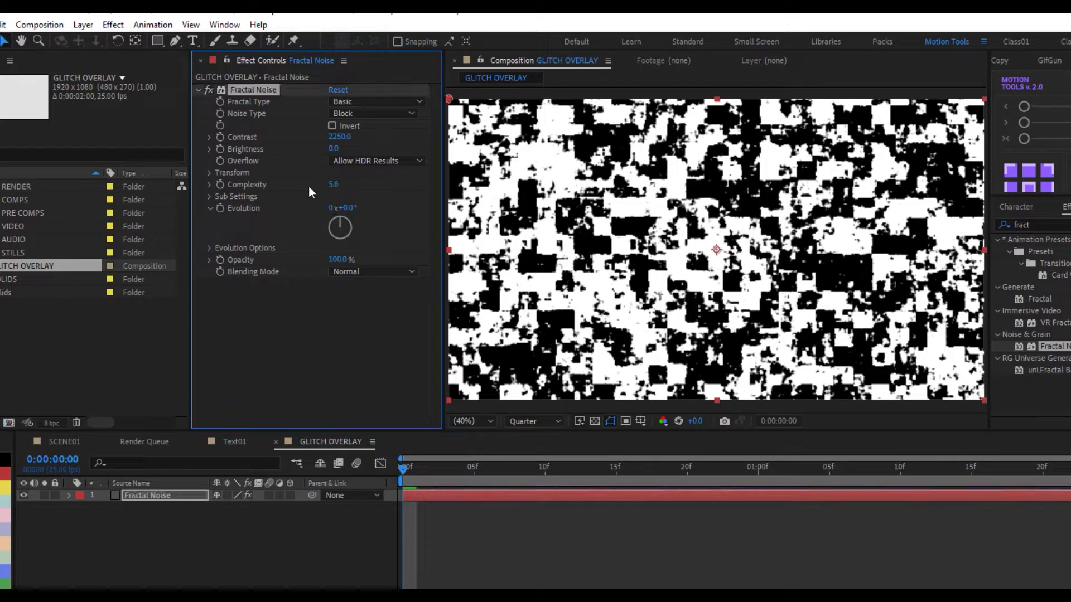
pyautogui.write('1')
pyautogui.press('Return')
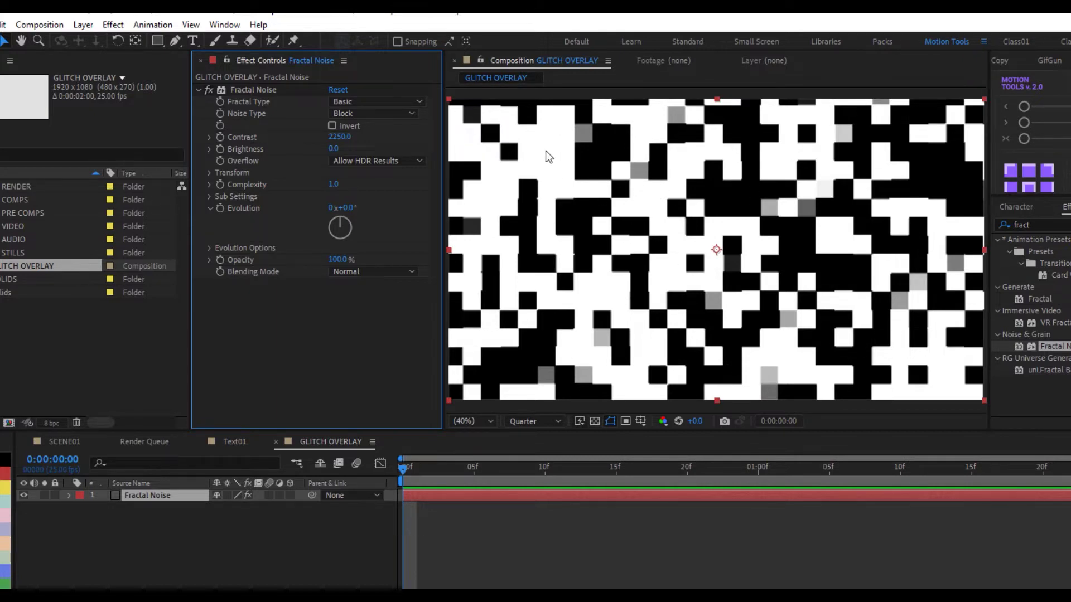
pyautogui.moveTo(333, 148); pyautogui.dragTo(134, 147)
pyautogui.click(338, 149)
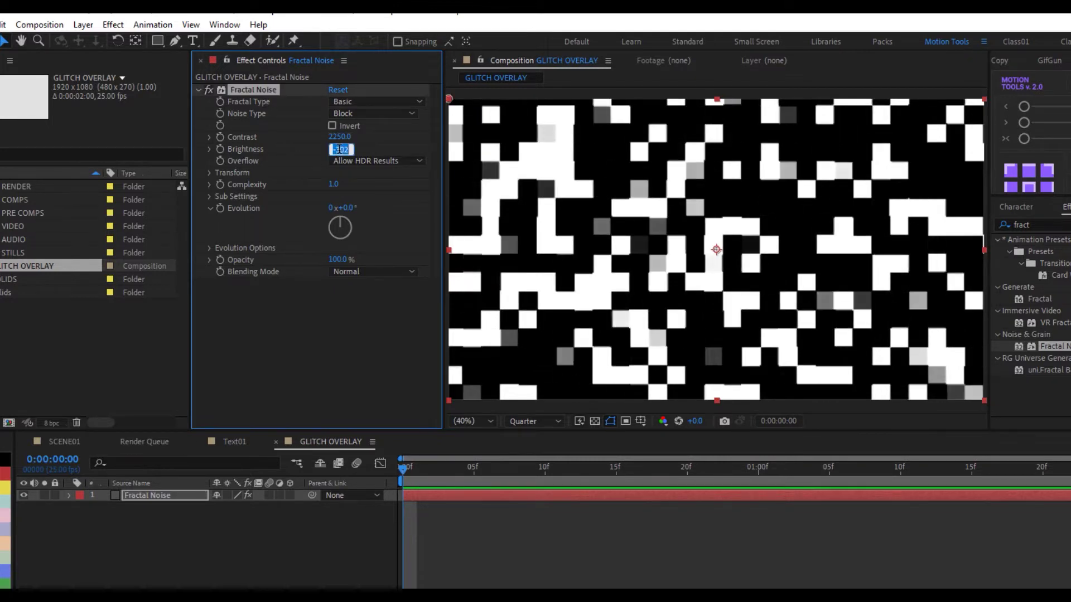
pyautogui.write('-844')
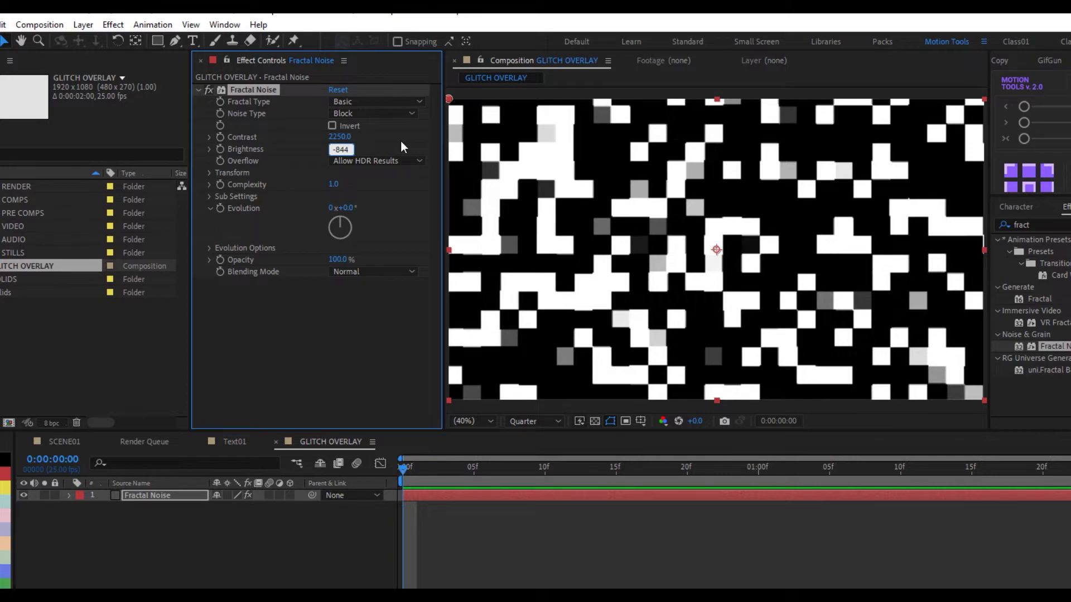
pyautogui.press('Return')
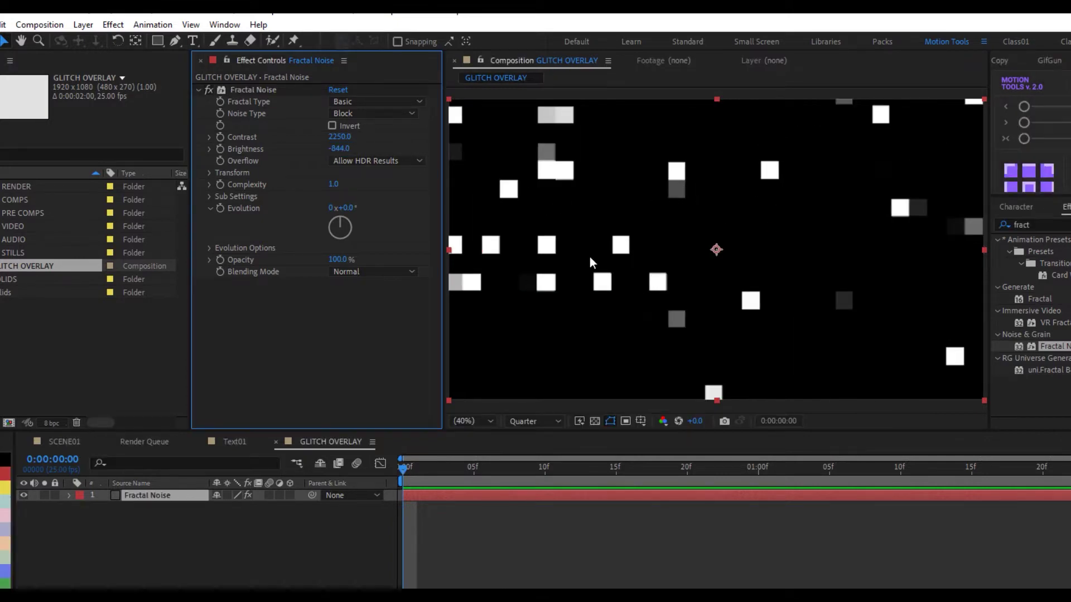
# Keyframe the Fractal Noise Evolution from 0 at the composition's start to more revolutions at 0:00:01:24, and preview the animation
pyautogui.press('e')
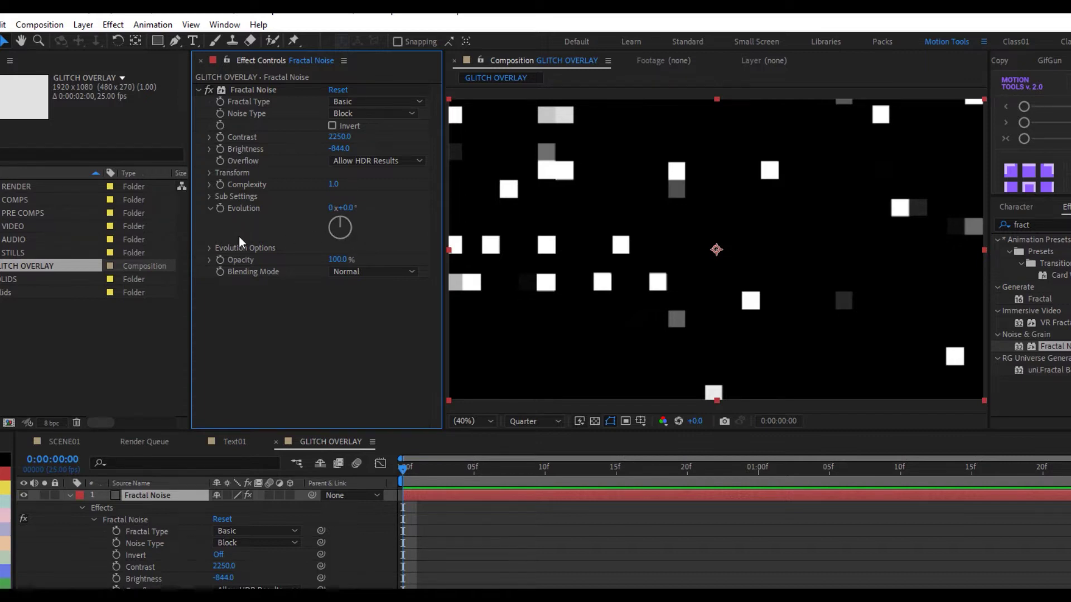
pyautogui.click(410, 477)
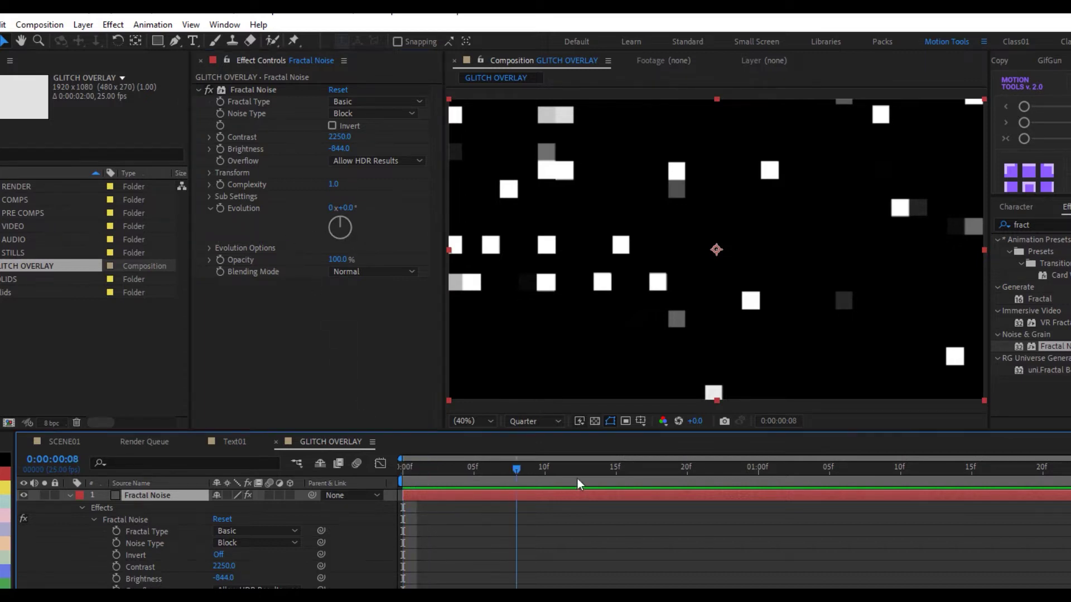
pyautogui.click(222, 207)
pyautogui.moveTo(428, 468); pyautogui.dragTo(925, 414)
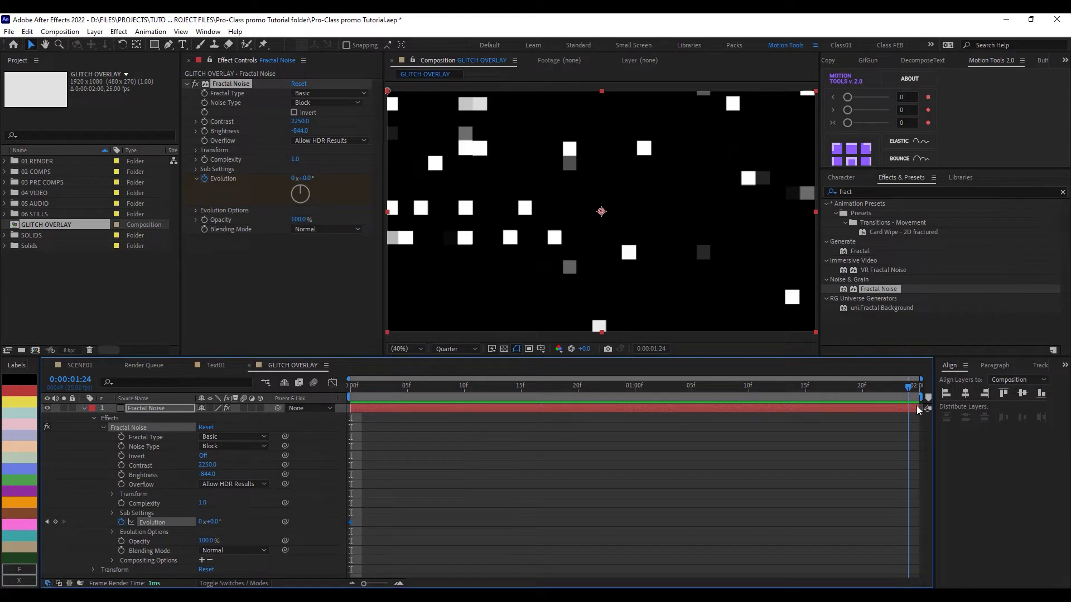
pyautogui.click(295, 178)
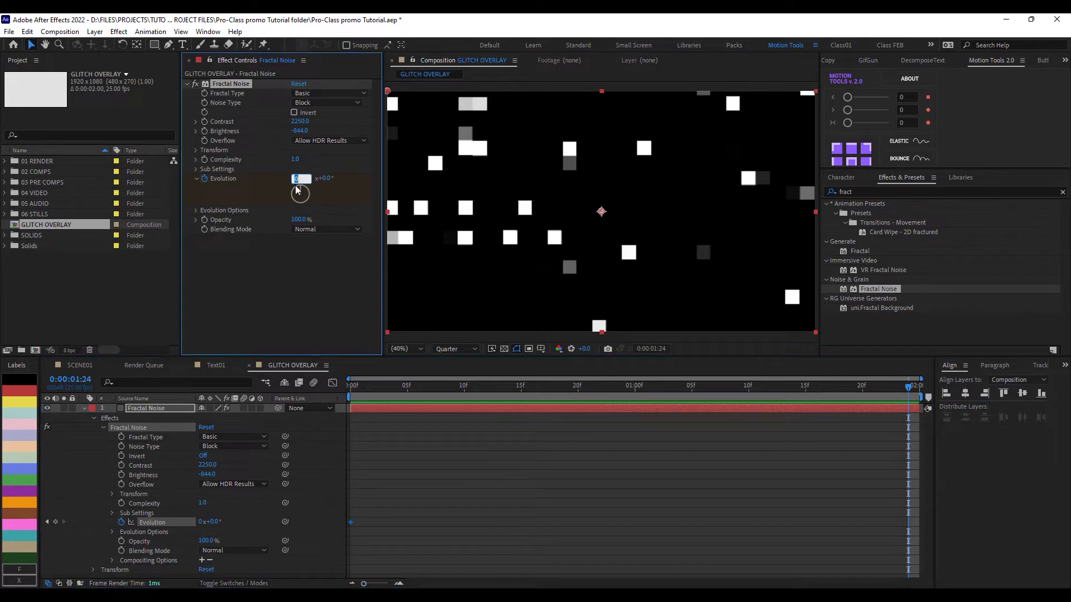
pyautogui.press('Return')
pyautogui.press('space')
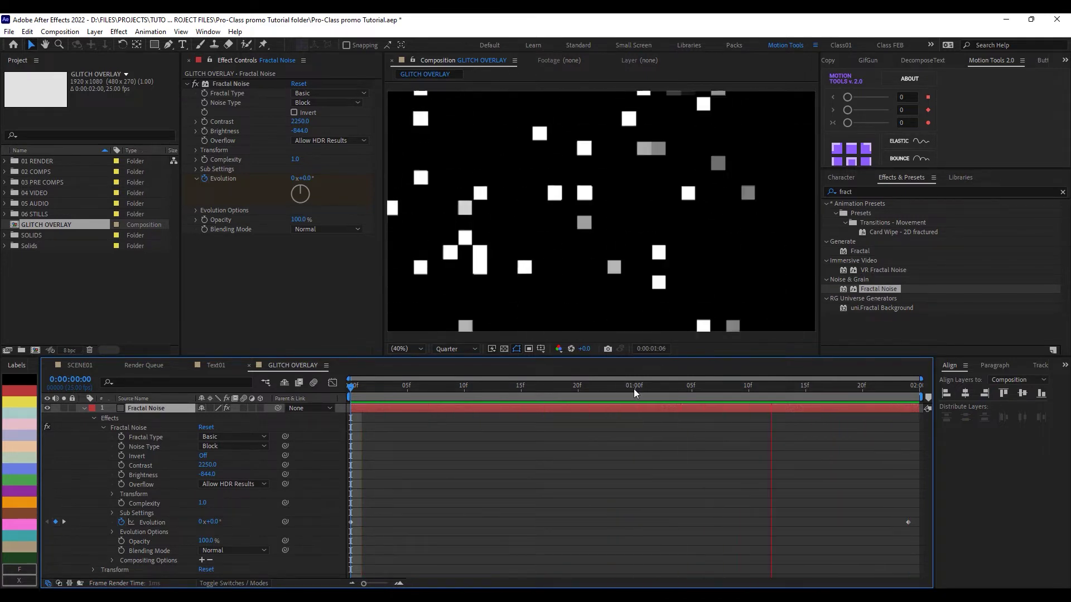
# At 0:00:01:02, disable uniform scaling for the Fractal Noise and set Scale Width to about 368 and Scale Height to about 226.5
pyautogui.click(659, 390)
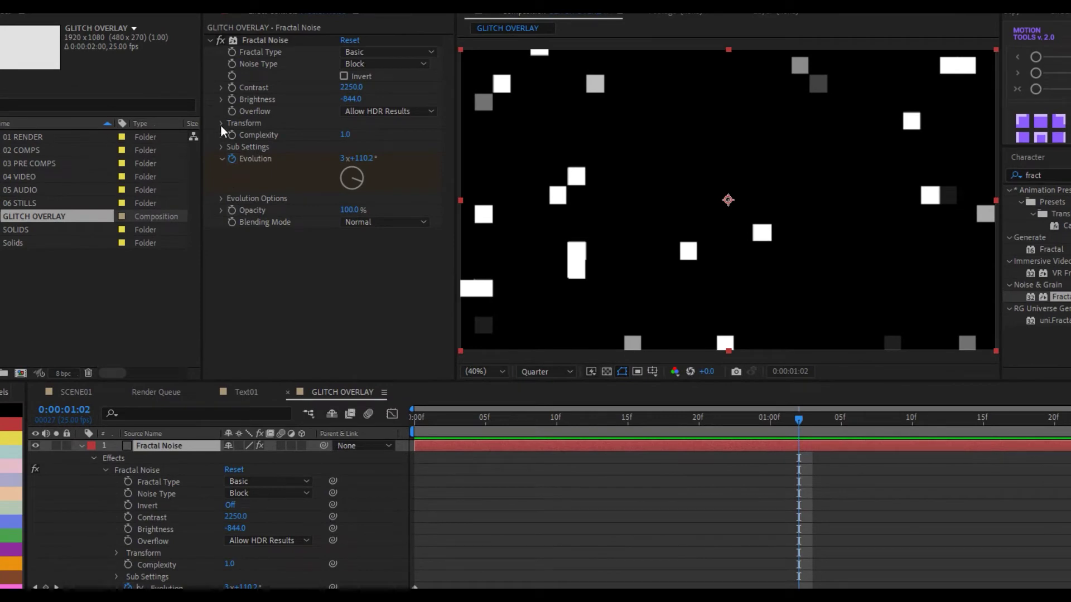
pyautogui.click(221, 123)
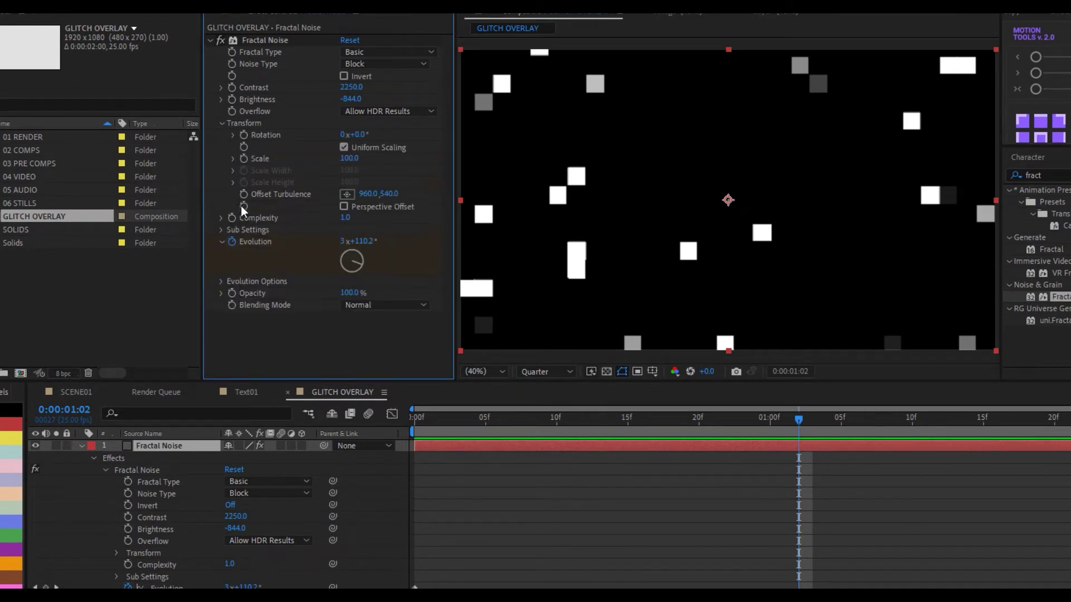
pyautogui.click(343, 146)
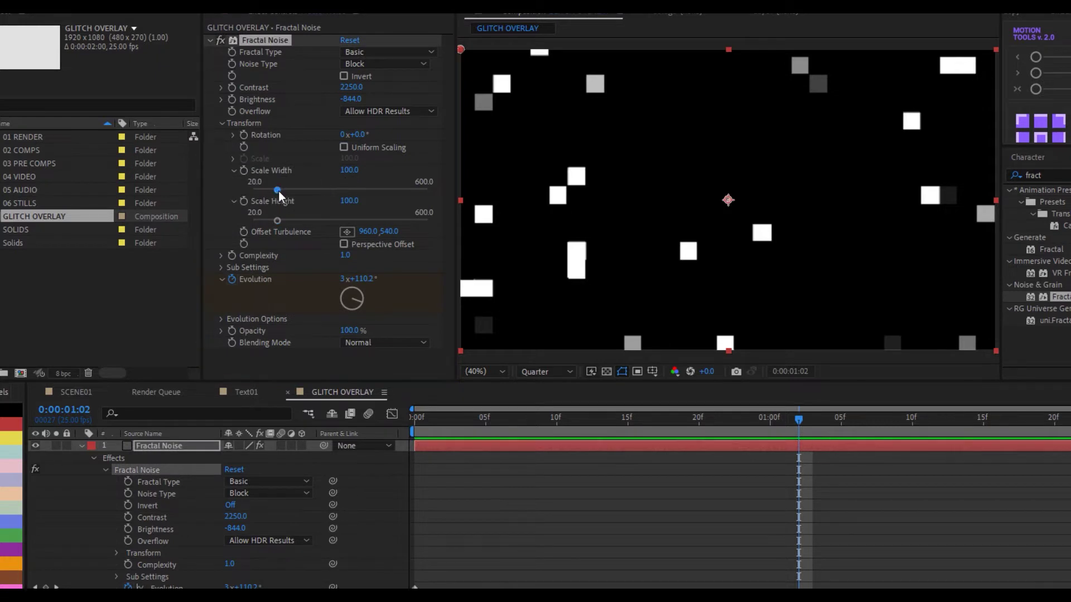
pyautogui.moveTo(277, 190); pyautogui.dragTo(387, 197)
pyautogui.moveTo(359, 196); pyautogui.dragTo(355, 196)
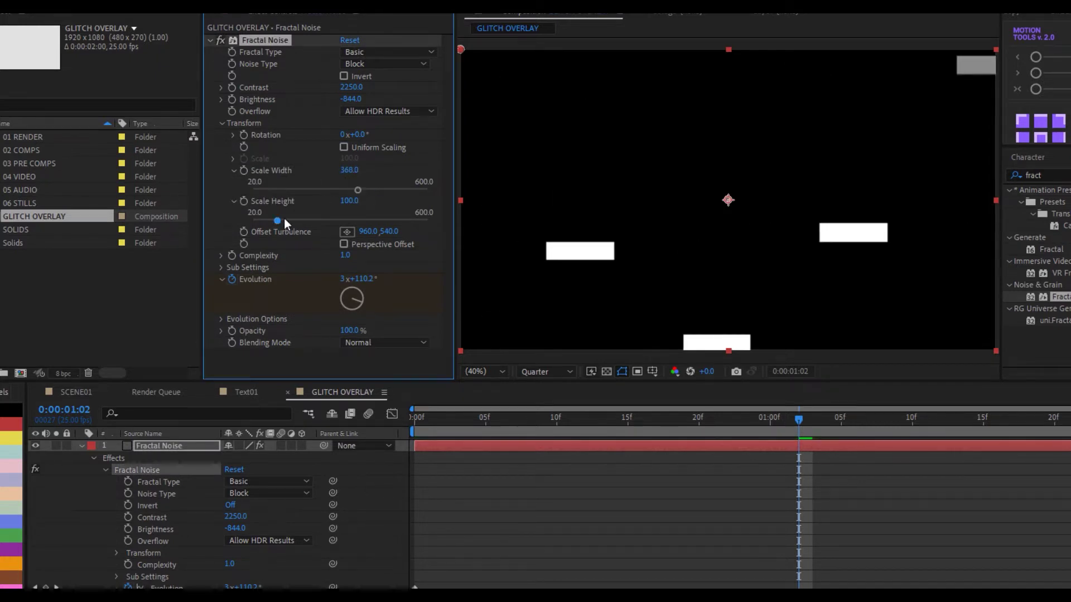
pyautogui.moveTo(277, 219); pyautogui.dragTo(317, 222)
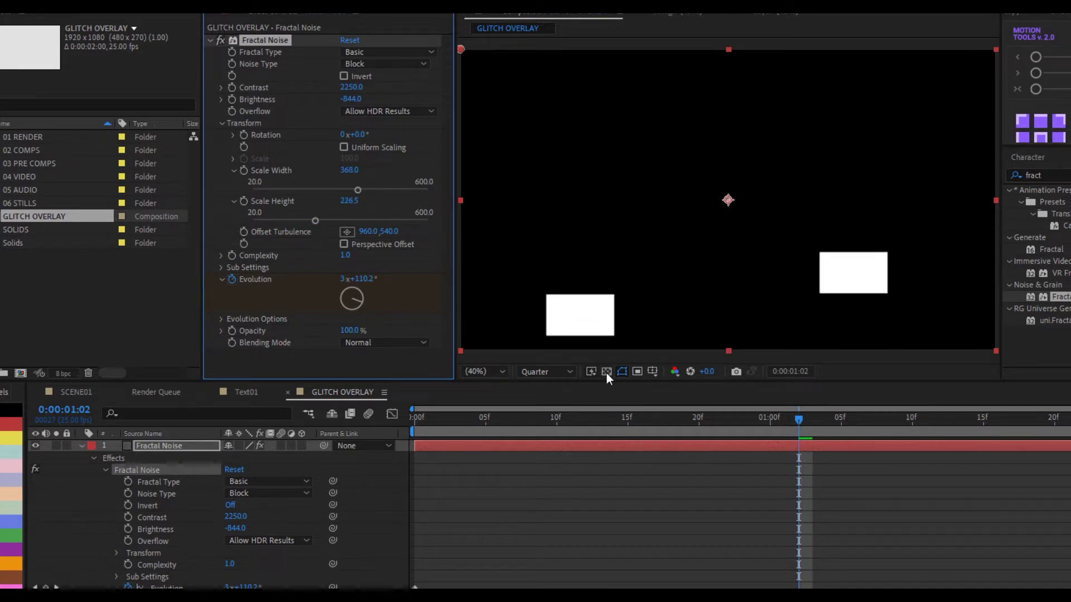
# Preview the block animation from near the start and move the current time to 0:00:00:22
pyautogui.moveTo(592, 416); pyautogui.dragTo(438, 410)
pyautogui.press('space')
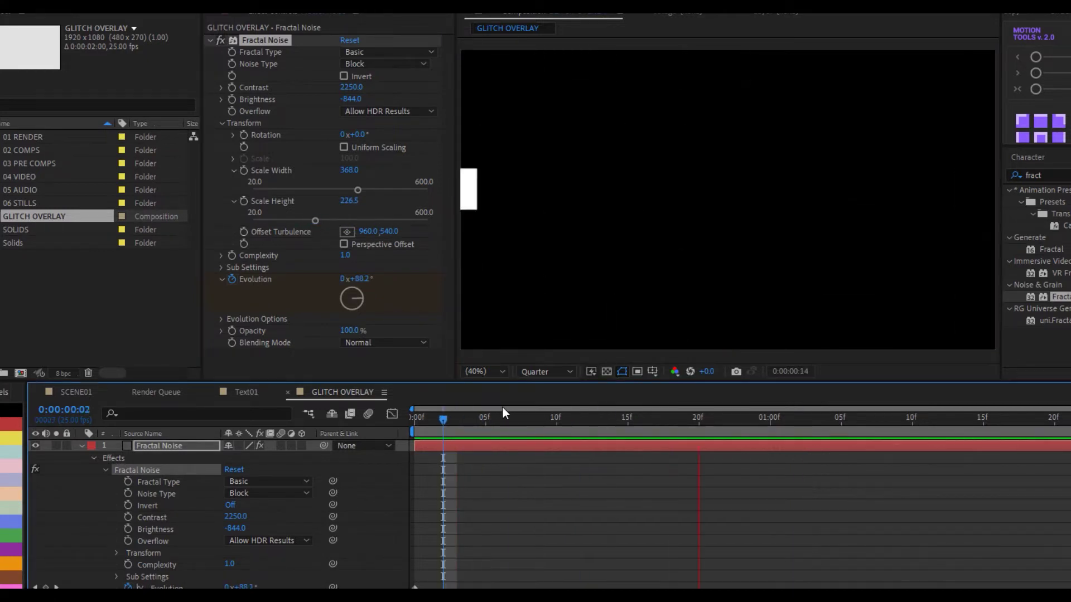
pyautogui.moveTo(697, 417); pyautogui.dragTo(731, 413)
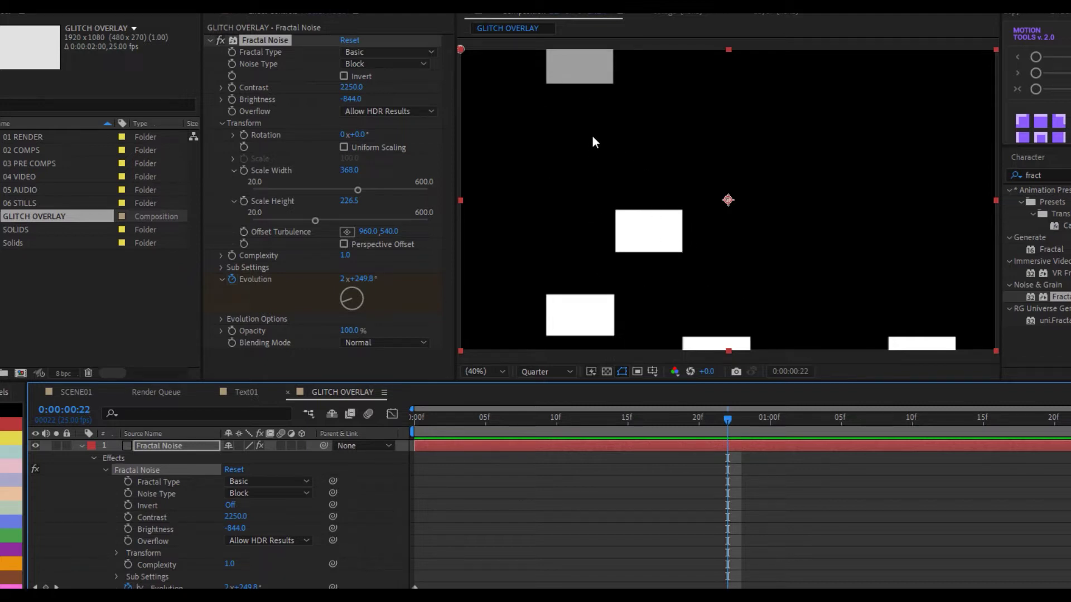
# Set the Fractal Noise Scale Width to 96 and Scale Height to 100, and preview the smaller blocks
pyautogui.moveTo(354, 190); pyautogui.dragTo(295, 219)
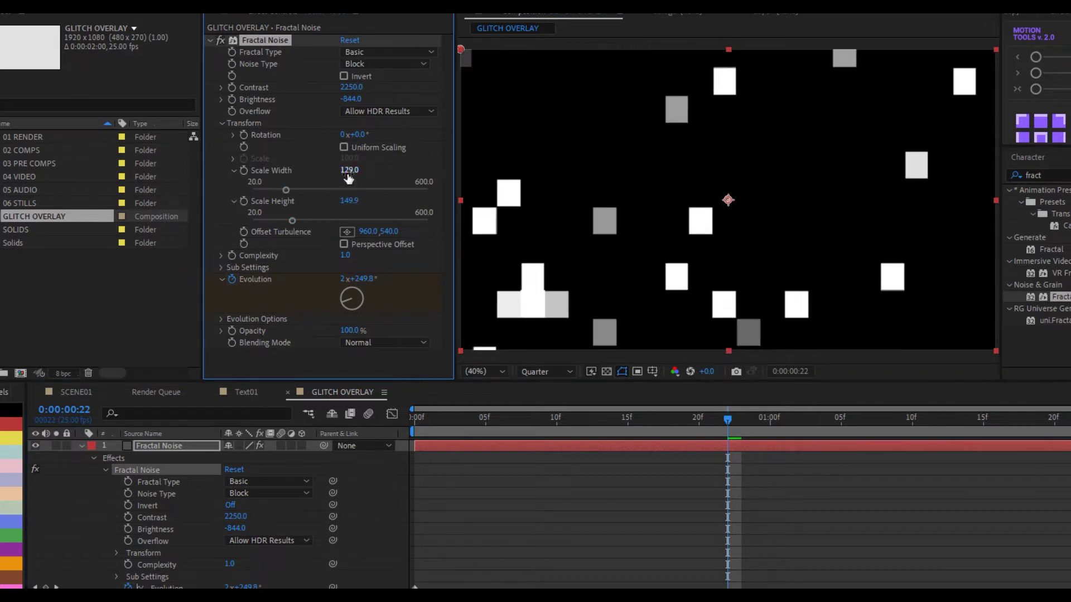
pyautogui.write('96')
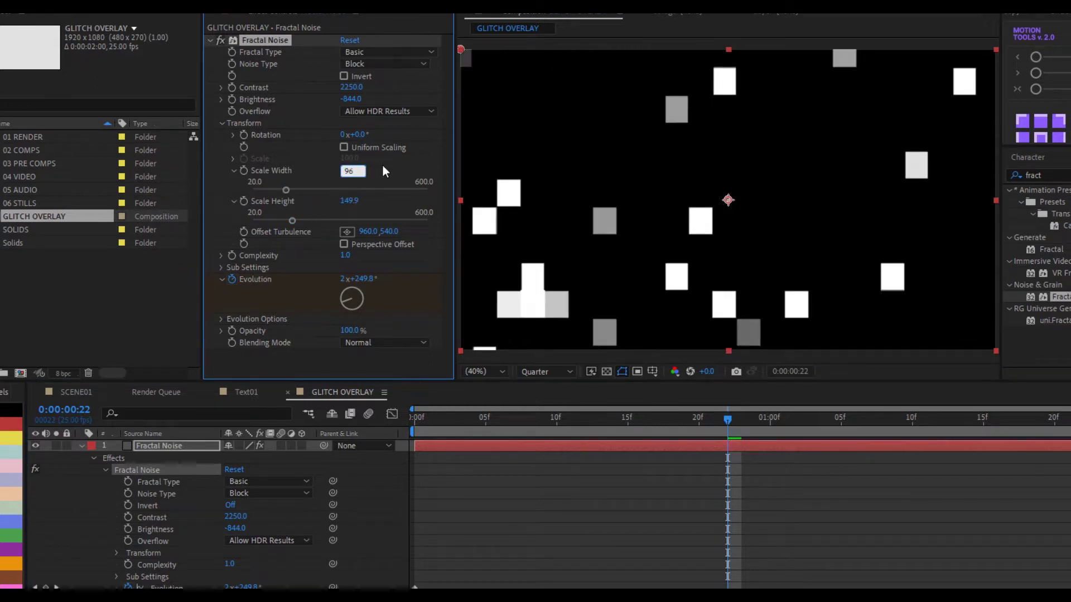
pyautogui.press('Return')
pyautogui.click(352, 204)
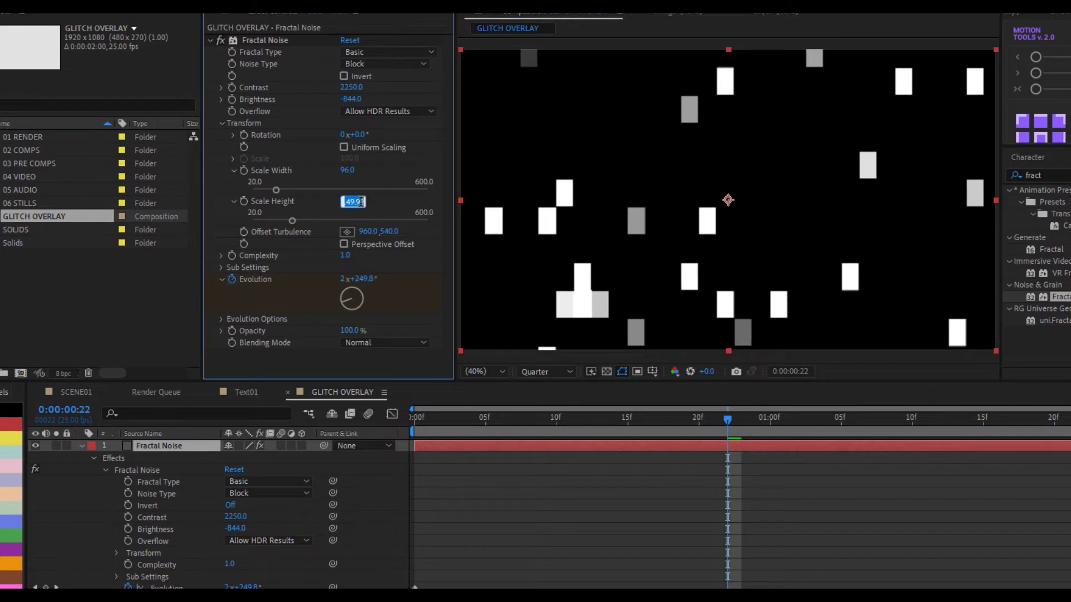
pyautogui.press('Return')
pyautogui.press('space')
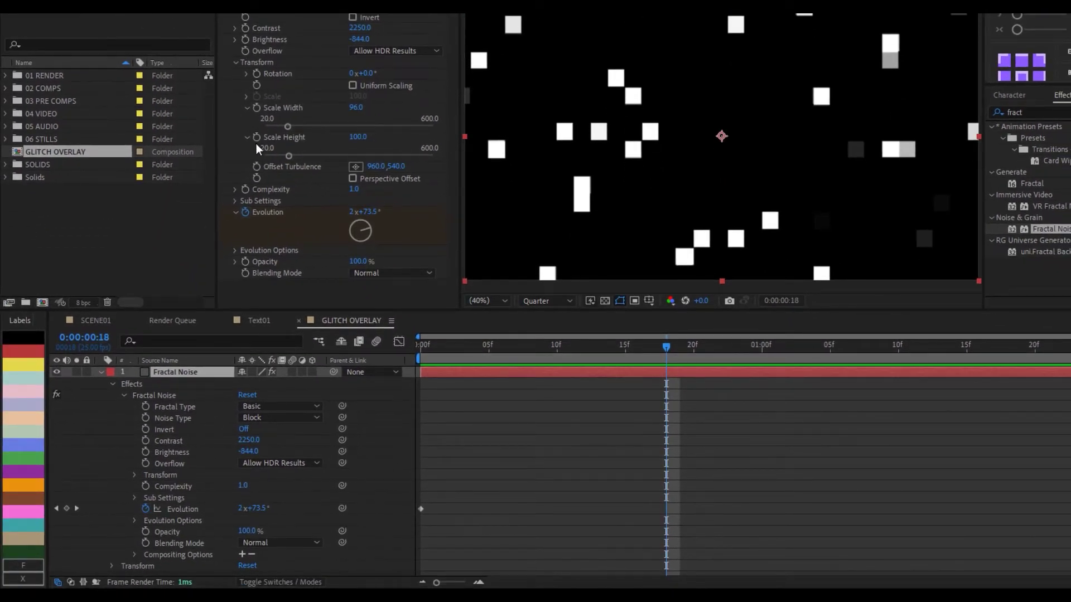
# Add the expression wiggle(10,100) to the Fractal Noise Scale Width and scrub through the result to 0:00:00:21
pyautogui.keyDown('alt'); pyautogui.click(259, 106); pyautogui.keyUp('alt')
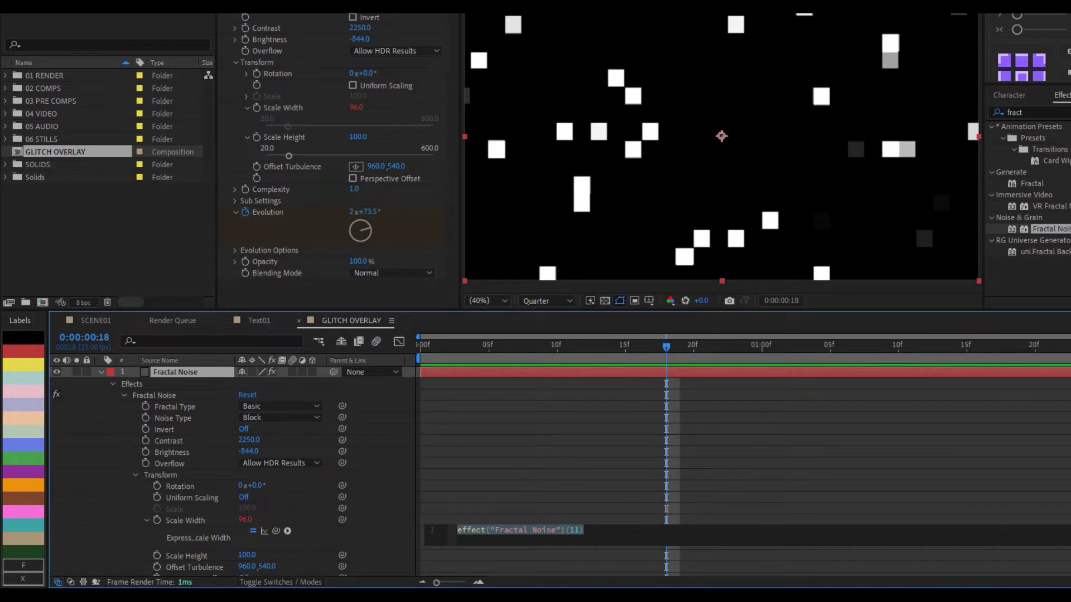
pyautogui.write('wiggle(10,100')
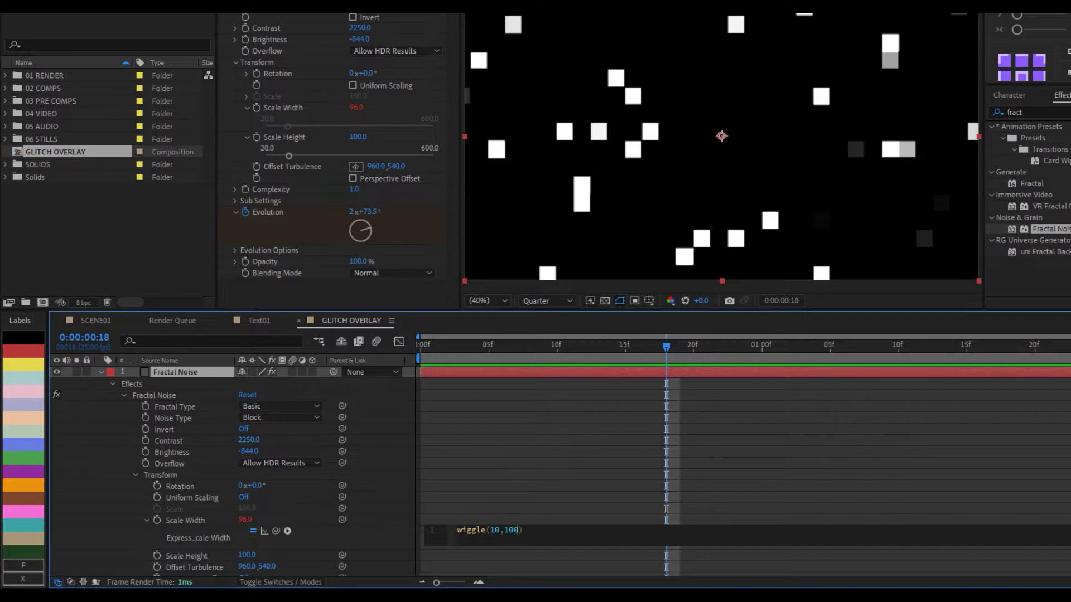
pyautogui.click(546, 421)
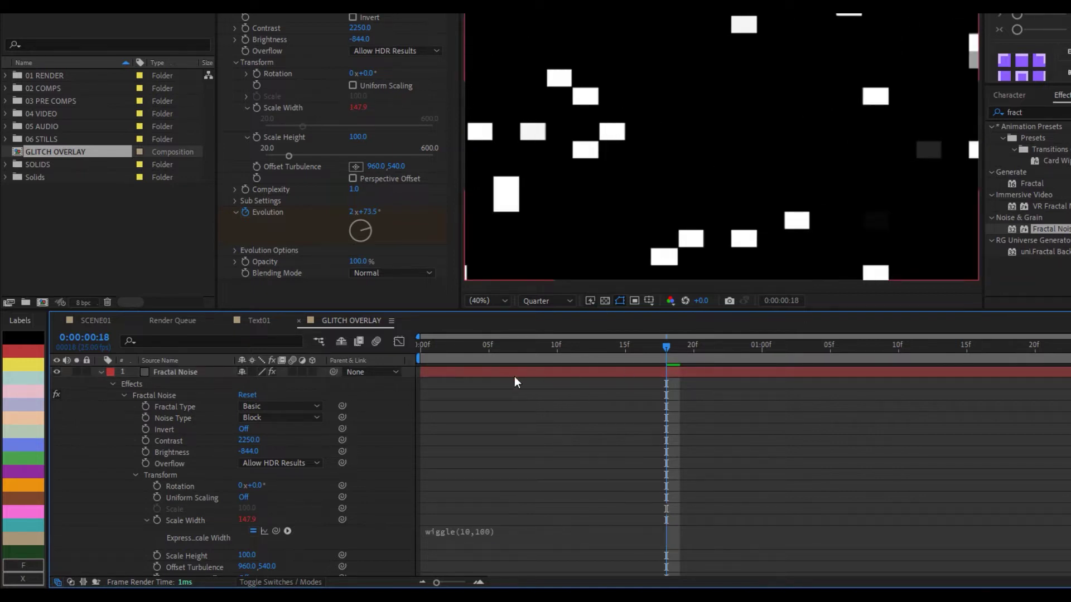
pyautogui.moveTo(606, 346); pyautogui.dragTo(707, 345)
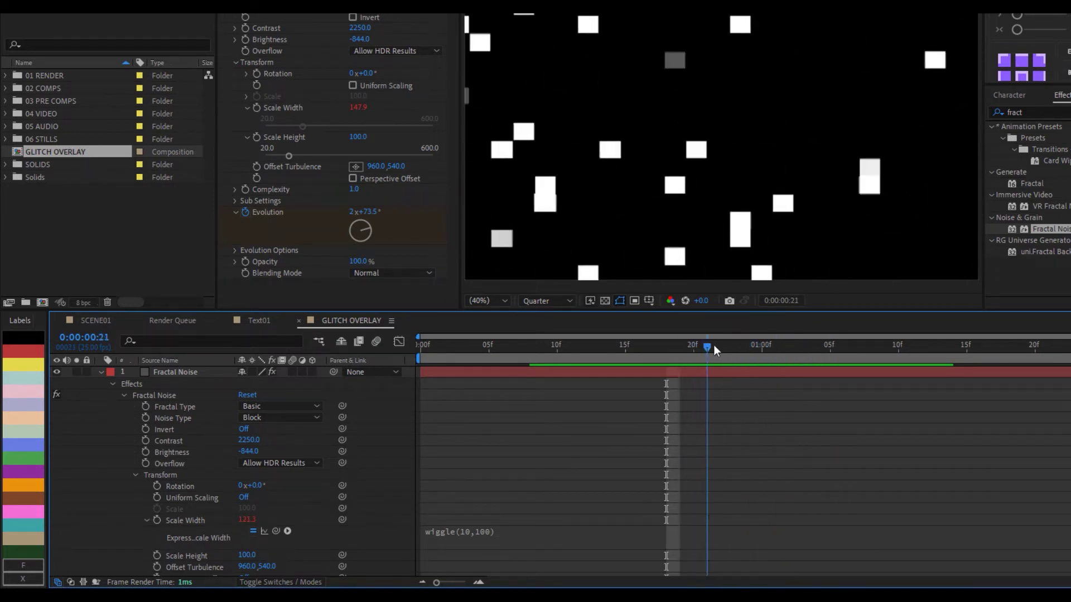
# Add the expression wiggle(8,100) to the Fractal Noise Scale Height and scrub through the animation
pyautogui.keyDown('alt'); pyautogui.click(256, 136); pyautogui.keyUp('alt')
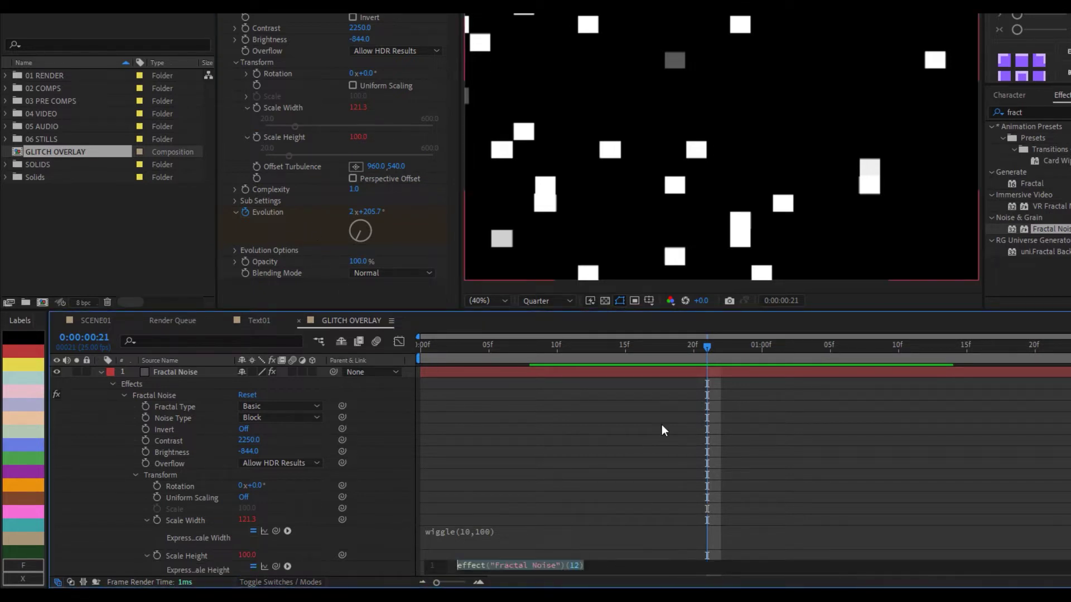
pyautogui.write('w')
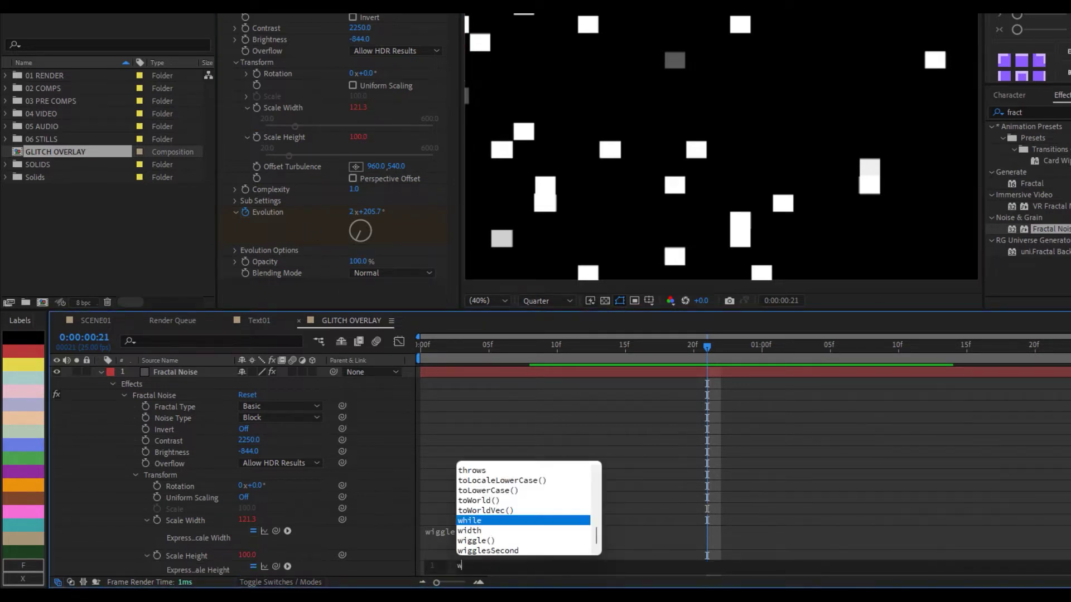
pyautogui.write('iggle()')
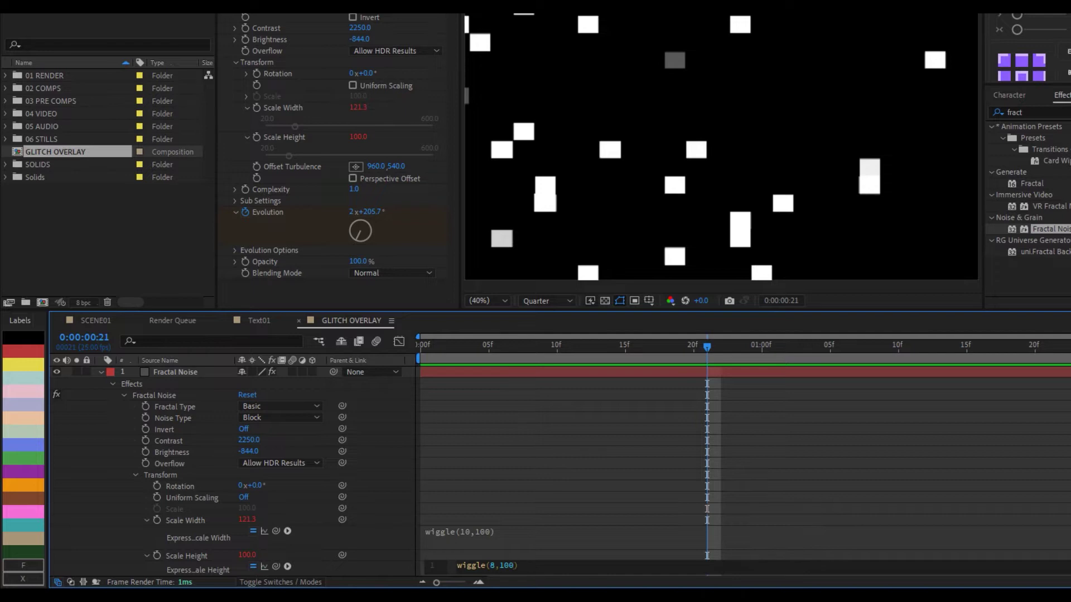
pyautogui.moveTo(418, 357); pyautogui.dragTo(698, 350)
pyautogui.click(750, 350)
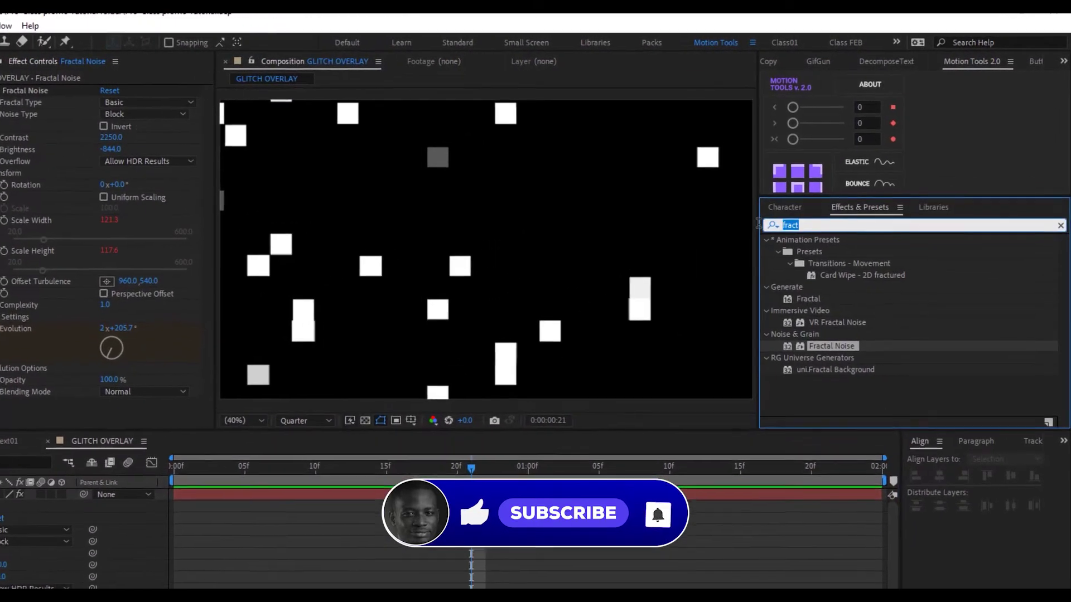
# Find the Transform effect under Distort and apply it to the Fractal Noise layer
pyautogui.click(845, 200)
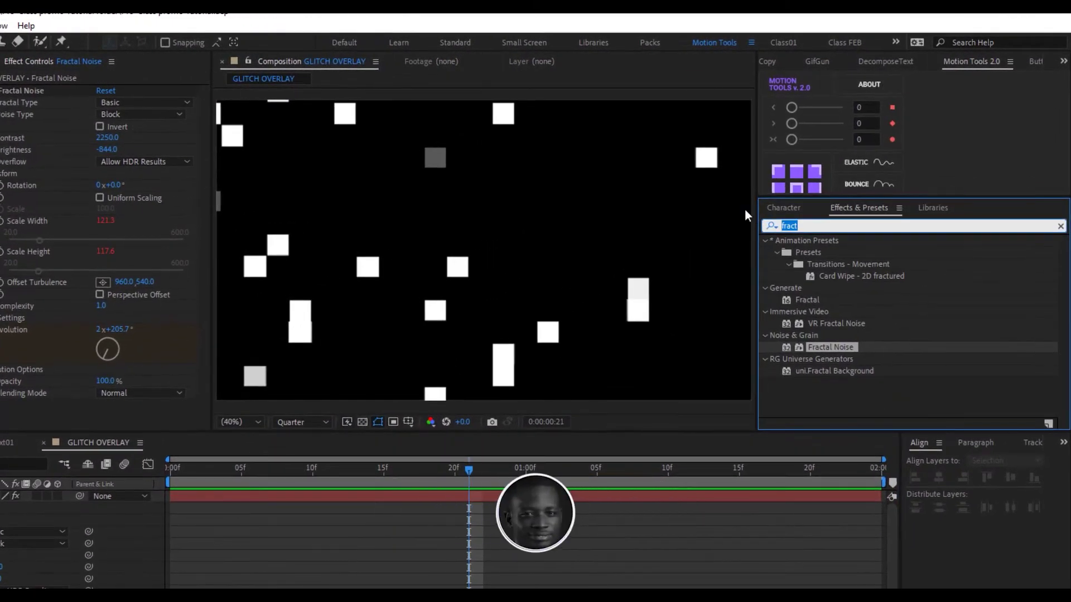
pyautogui.write('transfo')
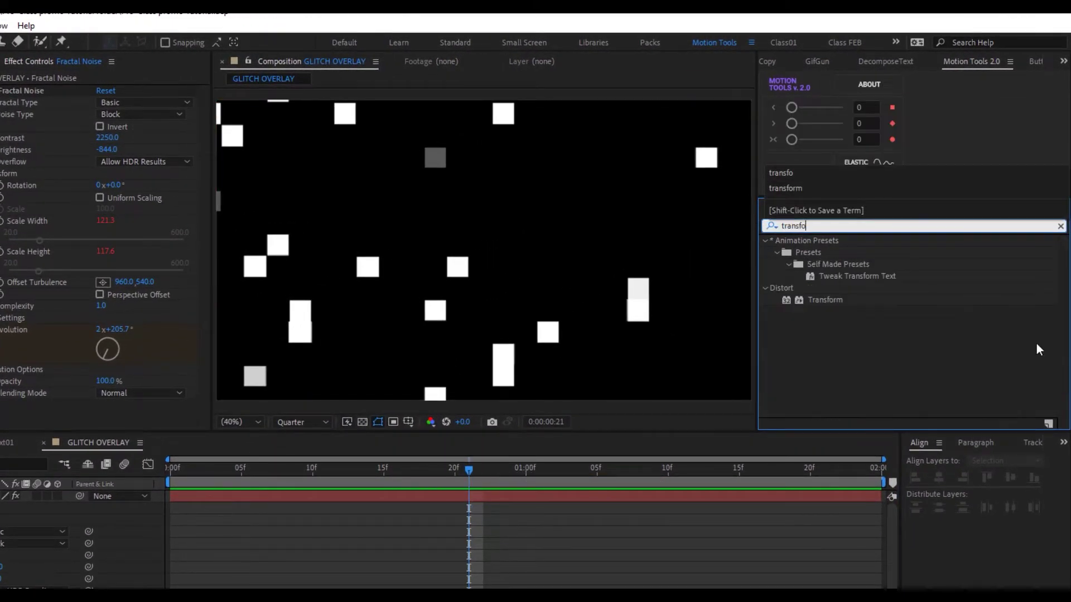
pyautogui.moveTo(814, 302); pyautogui.dragTo(335, 499)
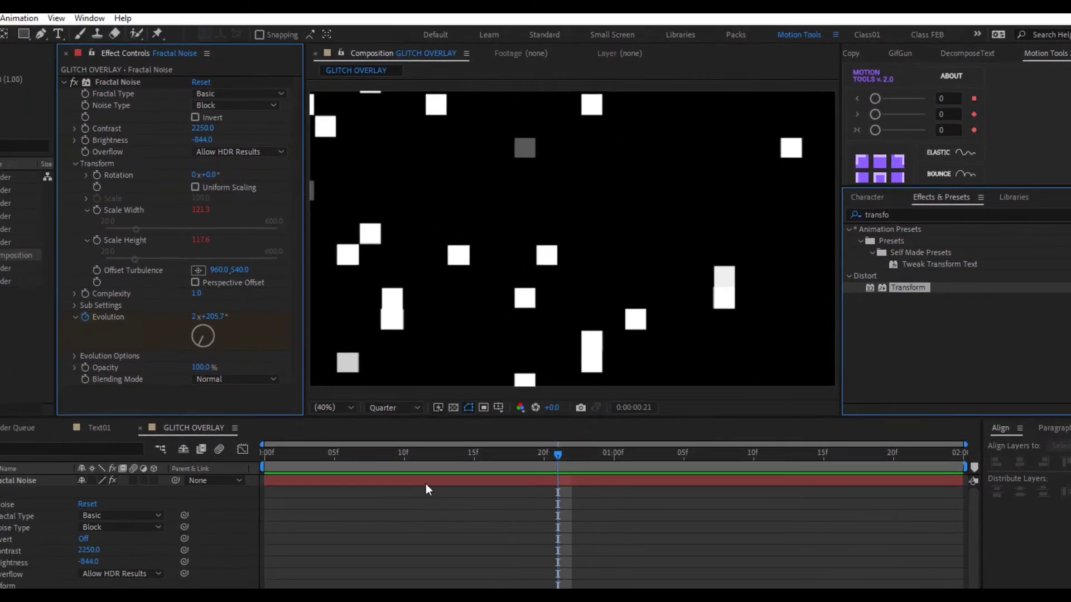
pyautogui.moveTo(426, 483); pyautogui.dragTo(426, 486)
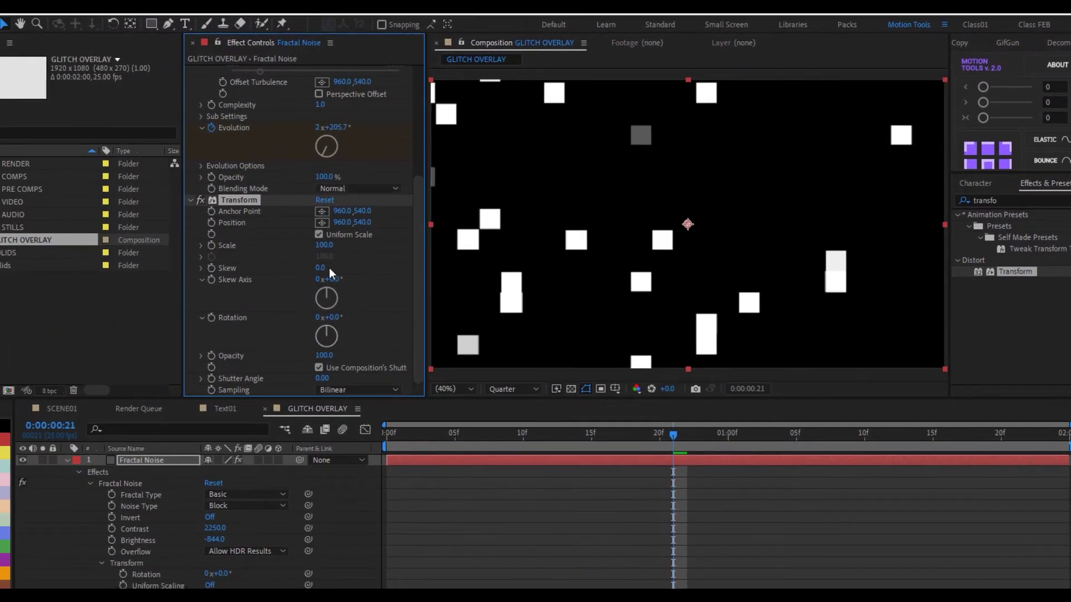
# Set the Transform effect's uniform Scale to 870 and preview the enlarged blocks from the composition's start
pyautogui.moveTo(316, 251); pyautogui.dragTo(574, 257)
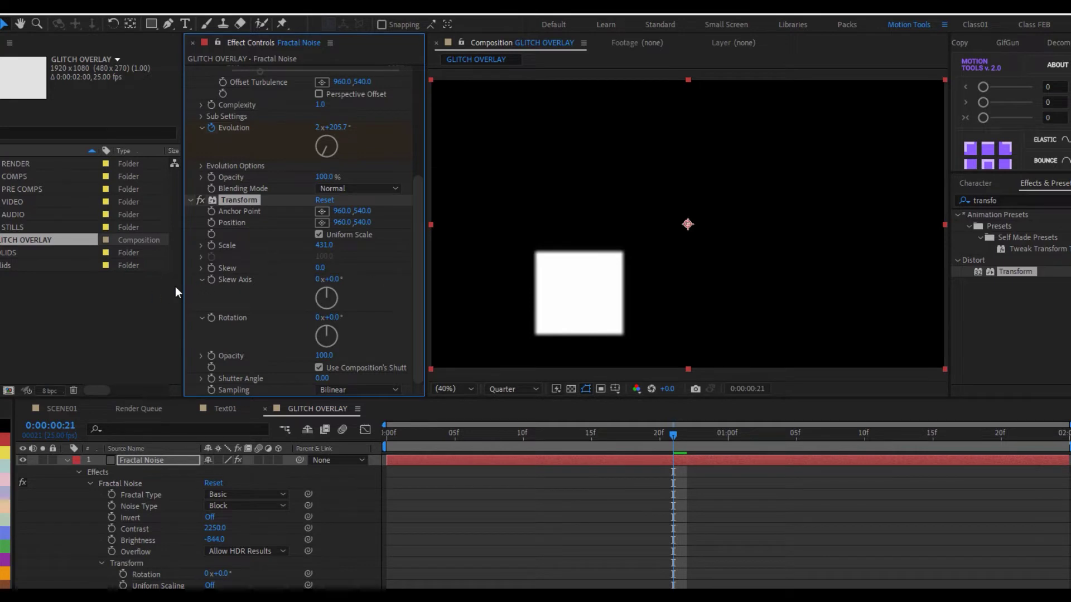
pyautogui.moveTo(320, 245); pyautogui.dragTo(346, 244)
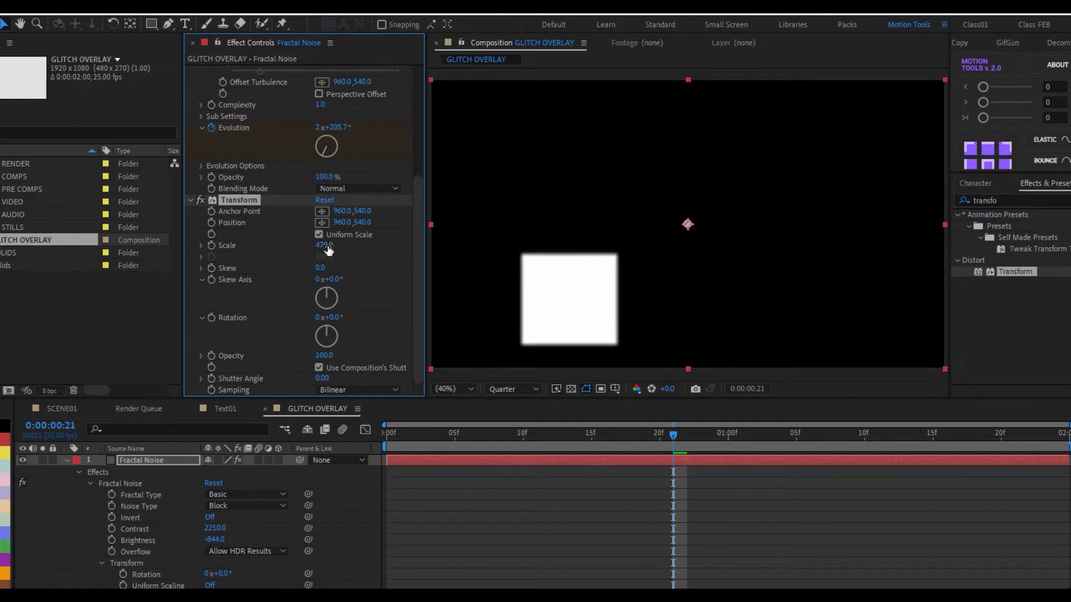
pyautogui.click(326, 245)
pyautogui.write('870')
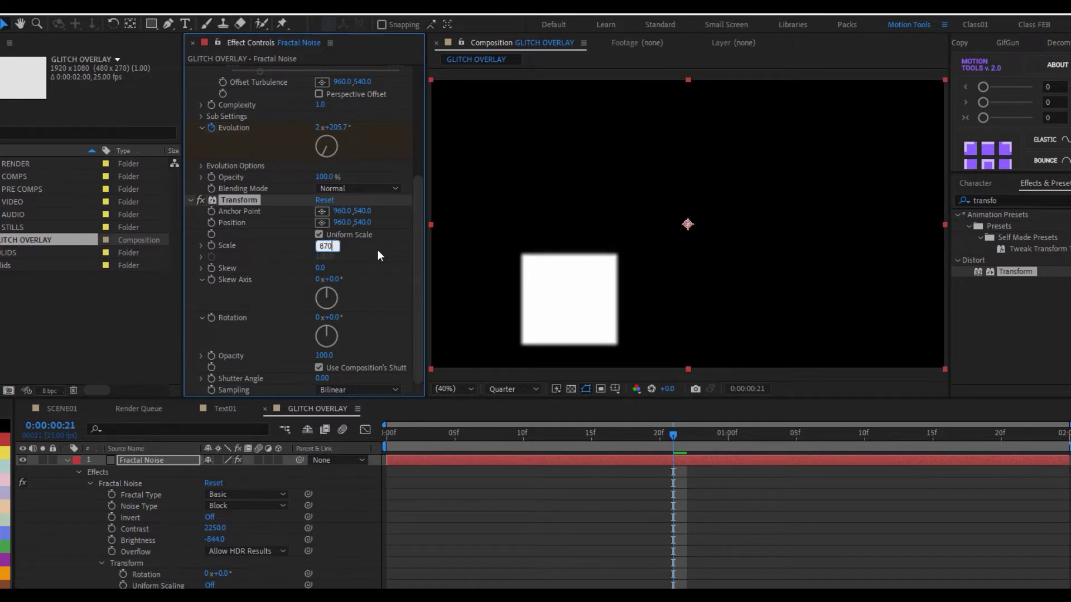
pyautogui.press('Return')
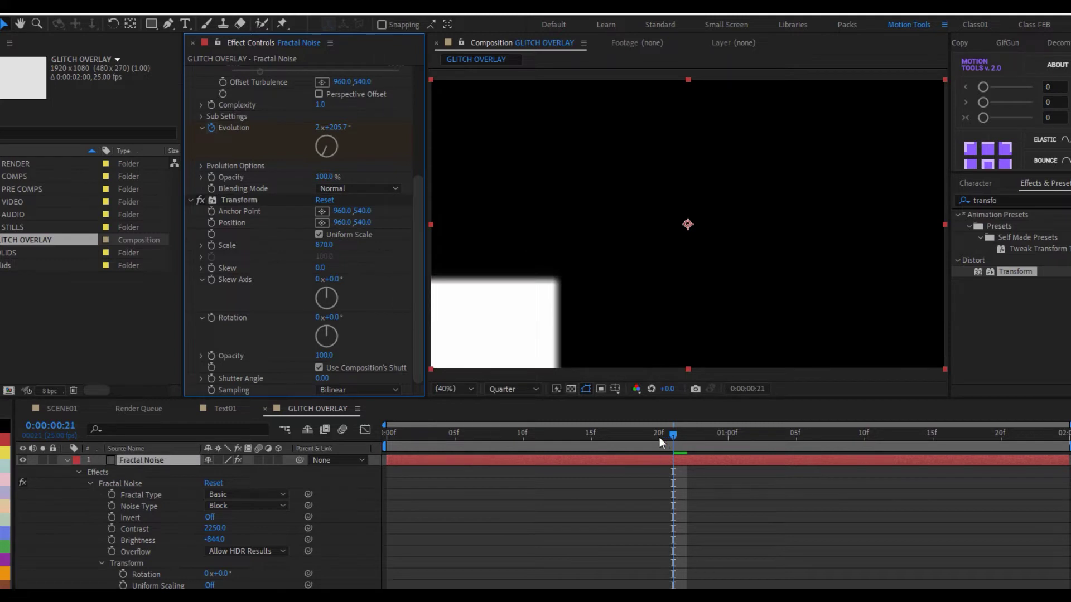
pyautogui.moveTo(659, 437); pyautogui.dragTo(349, 433)
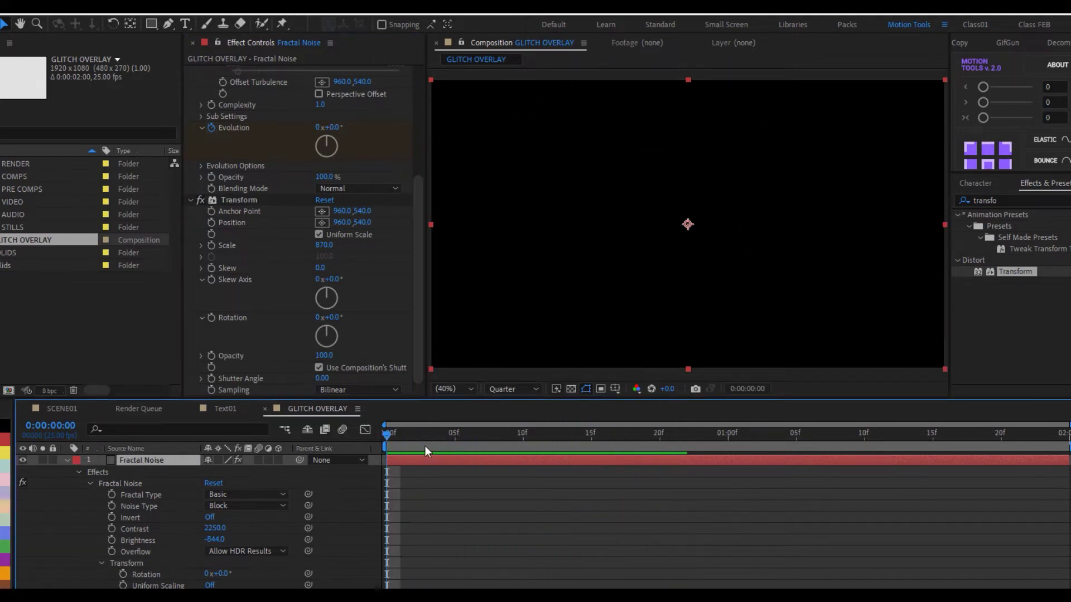
pyautogui.press('space')
pyautogui.press('space')
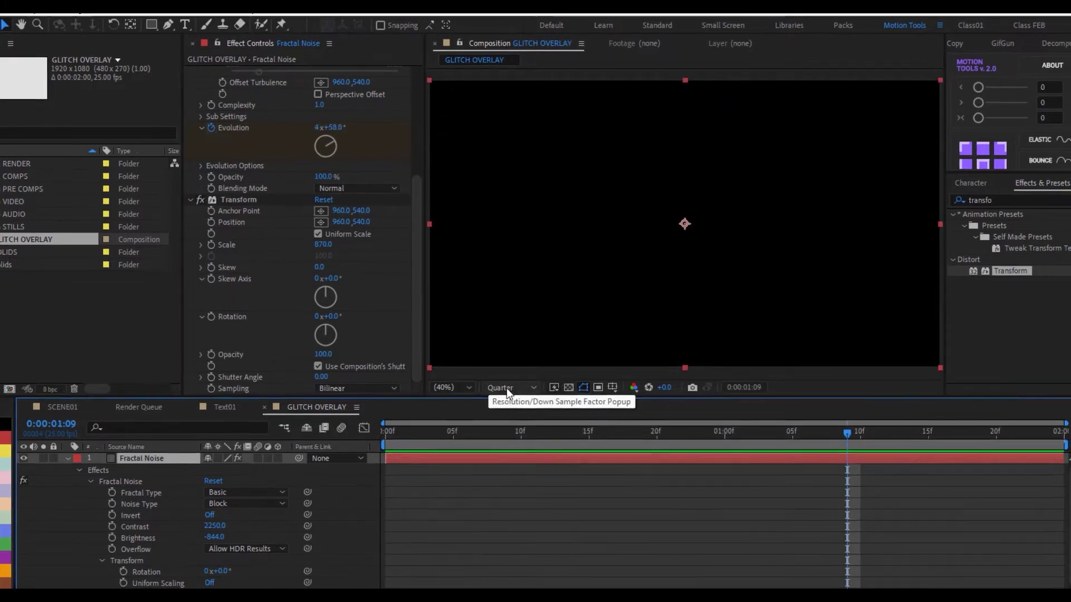
# Set the viewer resolution to Full, preview the glitch animation from the start and move to 0:00:01:08
pyautogui.click(507, 388)
pyautogui.click(499, 419)
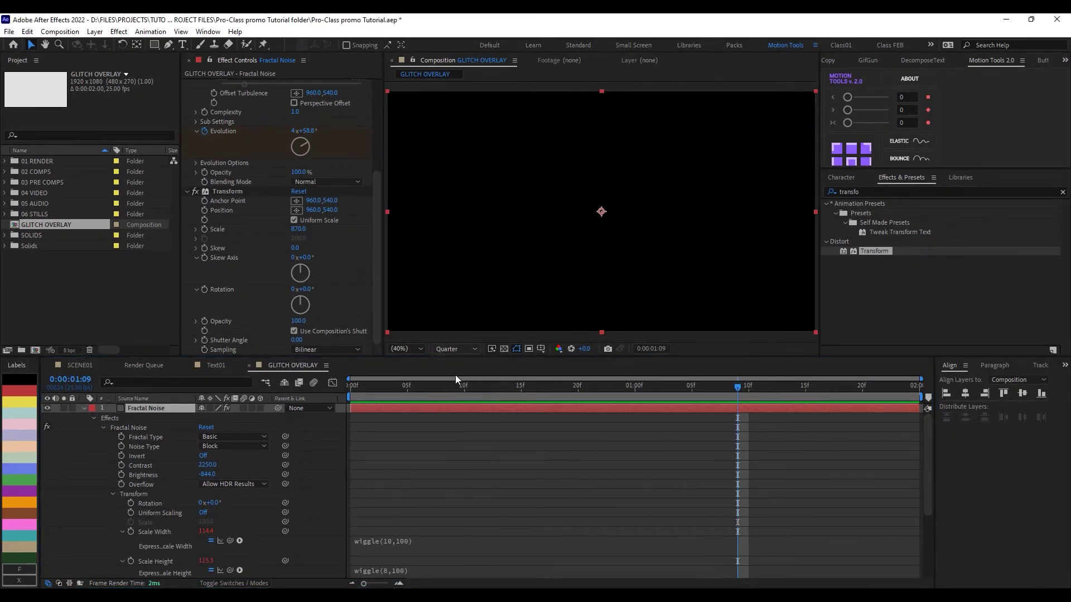
pyautogui.moveTo(526, 386); pyautogui.dragTo(306, 383)
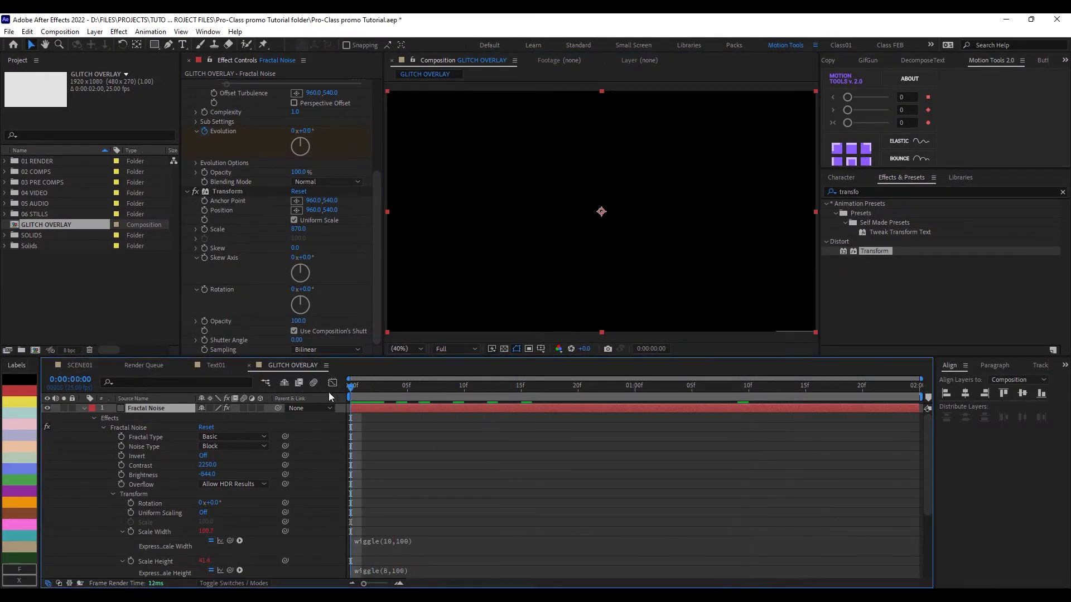
pyautogui.press('space')
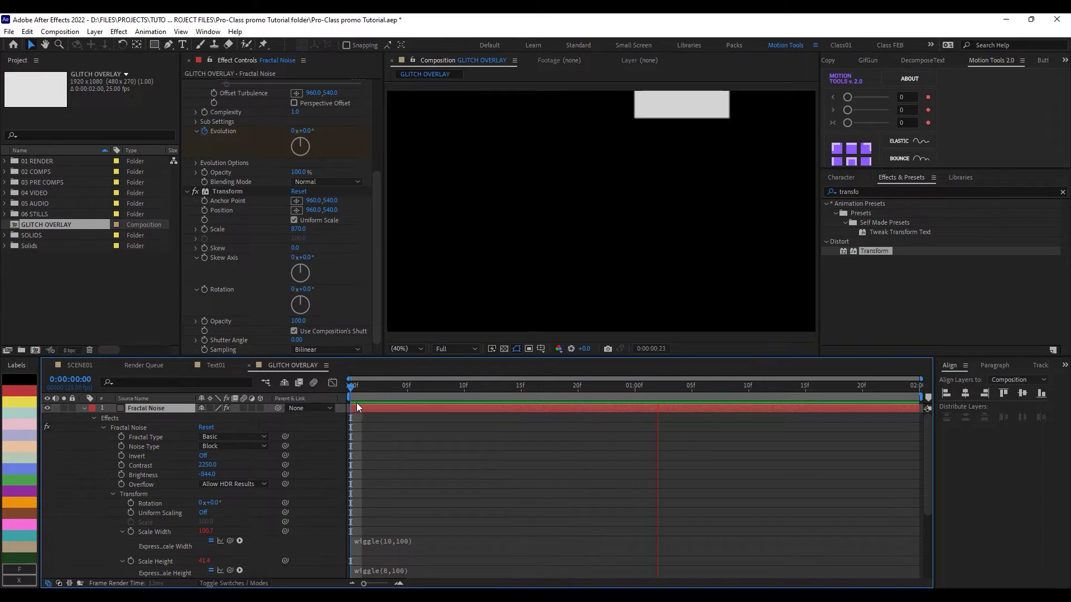
pyautogui.moveTo(498, 394); pyautogui.dragTo(725, 400)
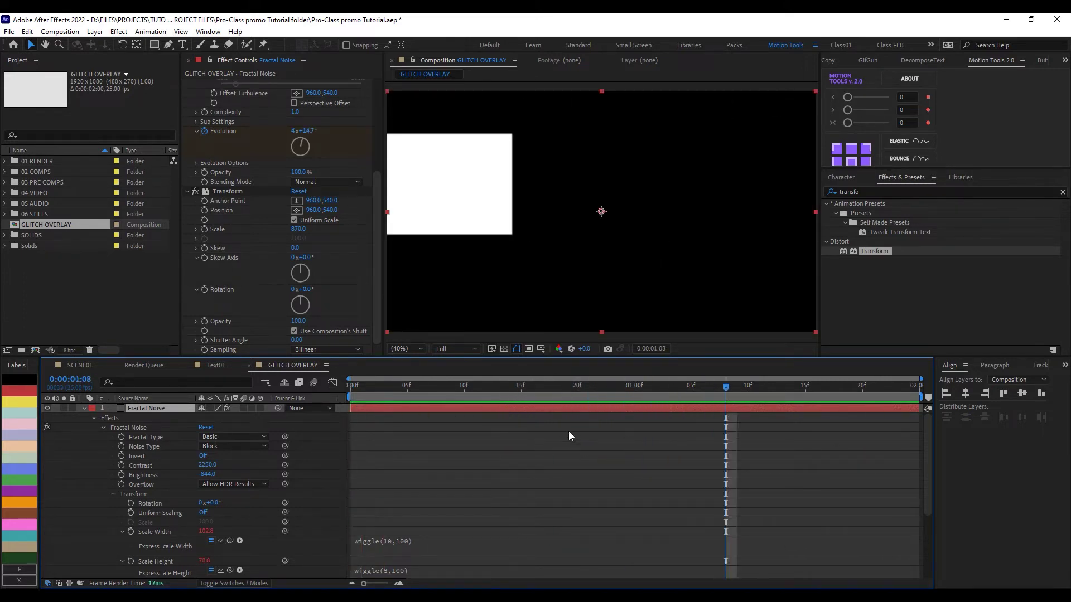
# Deselect the Fractal Noise layer and collapse its timeline properties and both the Fractal Noise and Transform effect settings
pyautogui.click(569, 432)
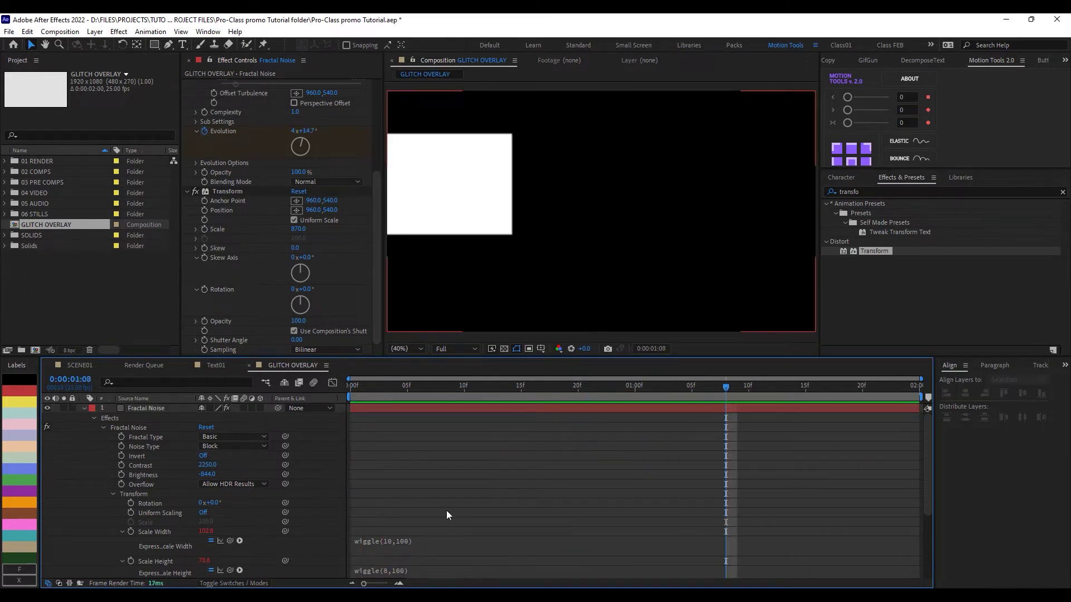
pyautogui.click(84, 408)
pyautogui.click(187, 191)
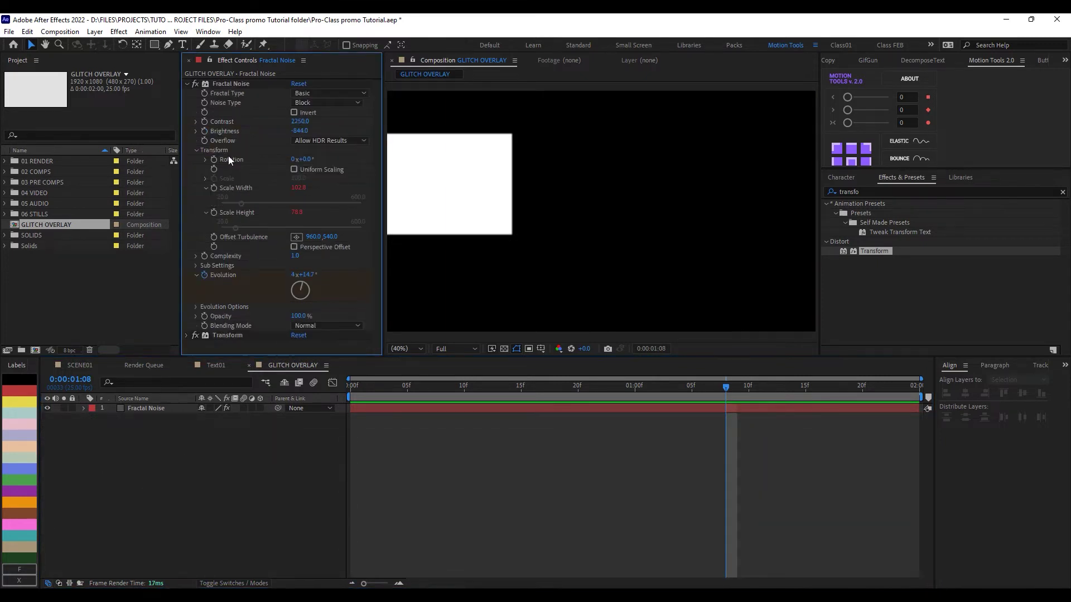
pyautogui.click(188, 83)
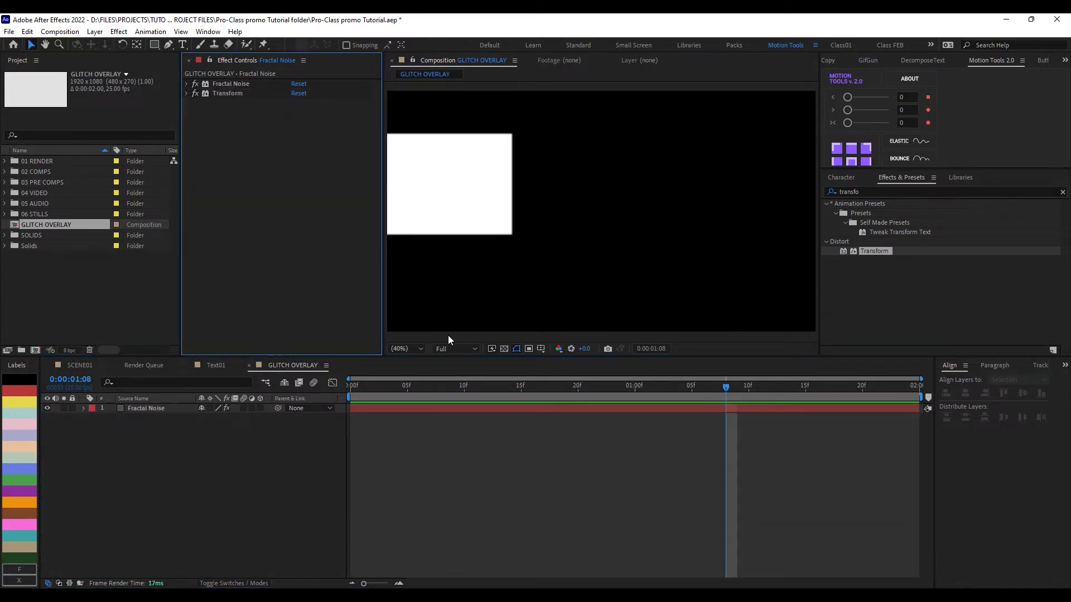
pyautogui.click(452, 472)
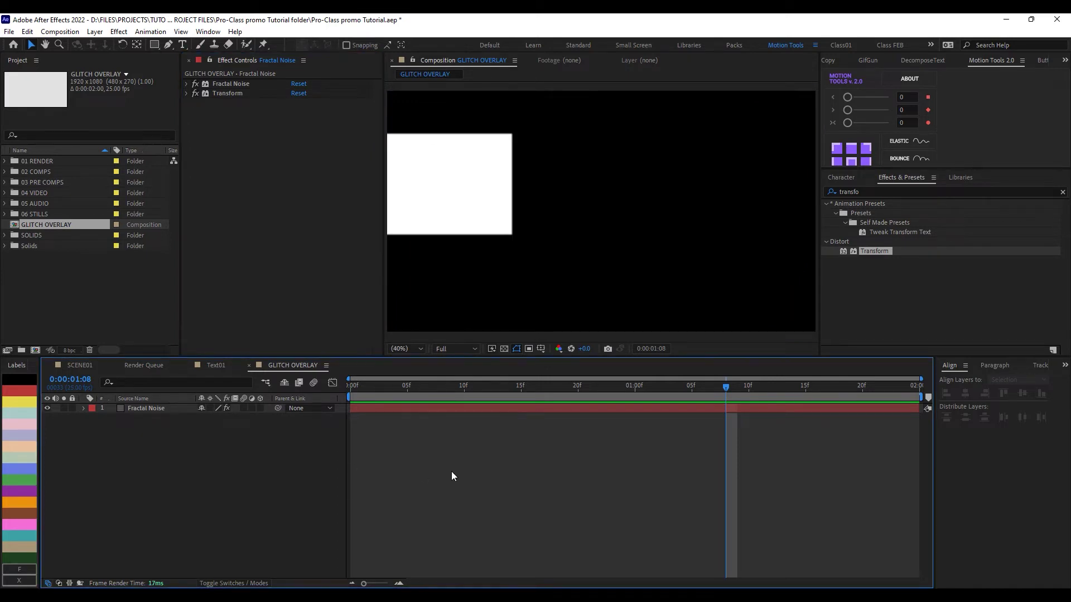
# Switch to the SCENE01 composition and scrub through the title animation to 0:00:01:06
pyautogui.click(82, 365)
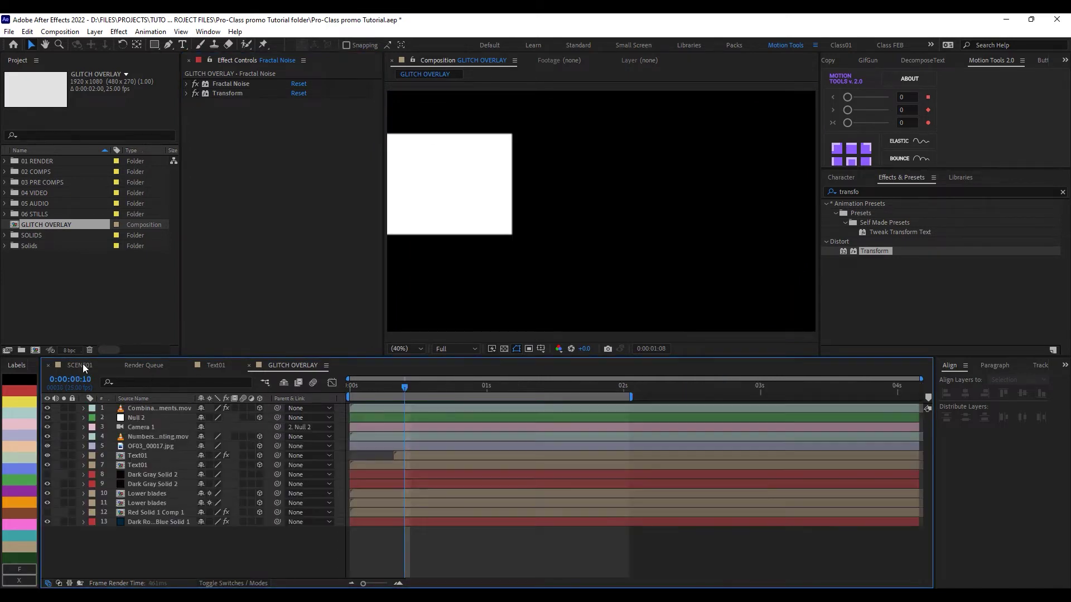
pyautogui.moveTo(407, 387); pyautogui.dragTo(538, 405)
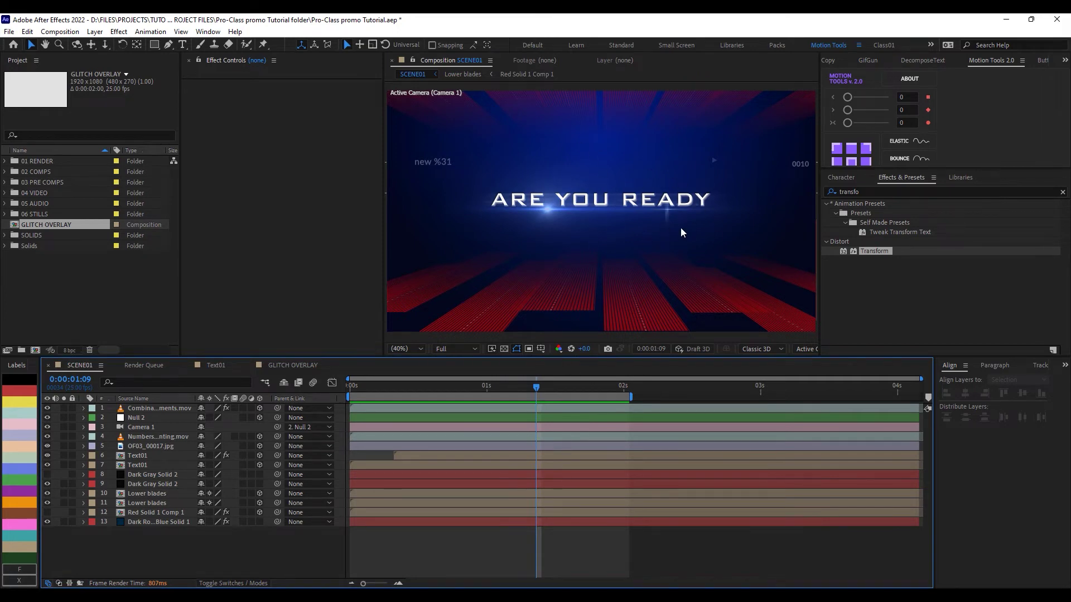
pyautogui.moveTo(509, 412)
pyautogui.mouseDown()
pyautogui.moveTo(457, 404)
pyautogui.moveTo(539, 401)
pyautogui.moveTo(518, 411)
pyautogui.mouseUp()
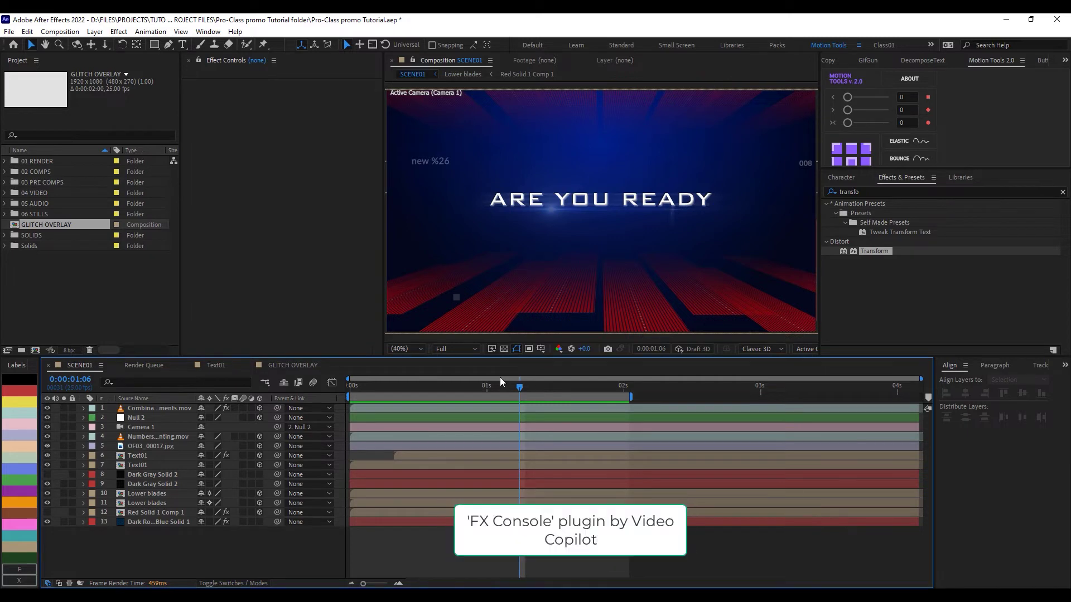
# Add the newest FX Console snapshot of the SCENE01 title to the GLITCH OVERLAY composition and close the snapshot gallery
pyautogui.hotkey('ctrl', 'space')
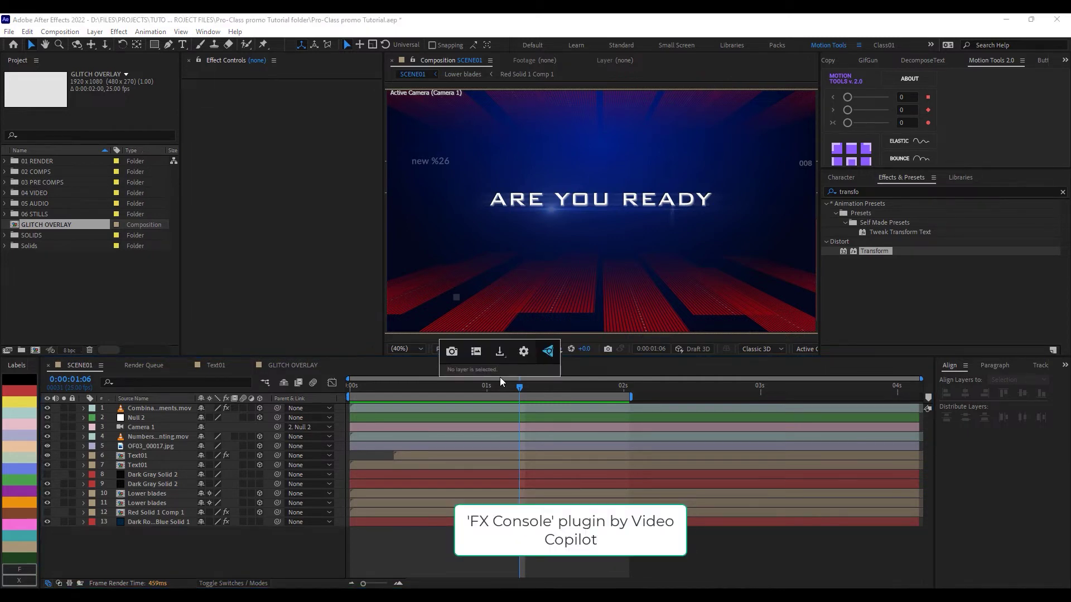
pyautogui.click(475, 352)
pyautogui.moveTo(543, 163); pyautogui.dragTo(837, 199)
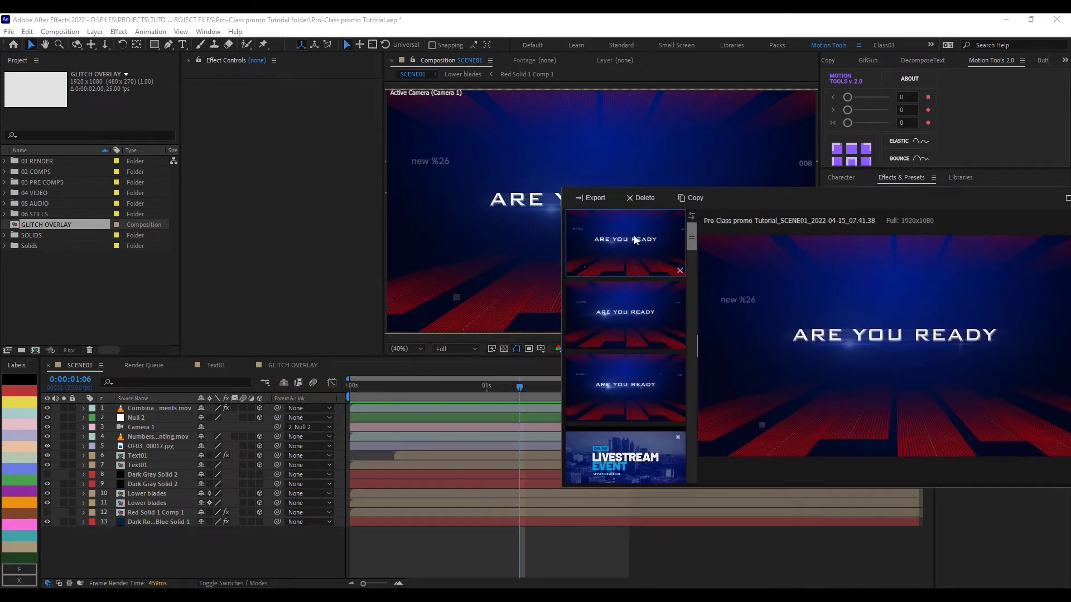
pyautogui.click(280, 366)
pyautogui.moveTo(628, 245); pyautogui.dragTo(126, 498)
pyautogui.moveTo(829, 201); pyautogui.dragTo(678, 212)
pyautogui.click(935, 209)
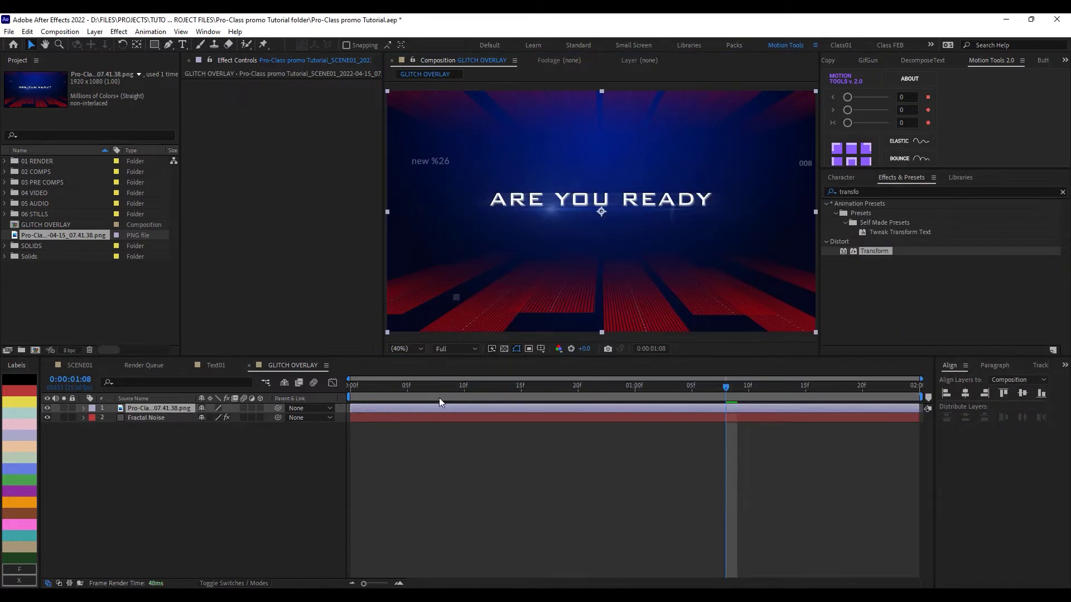
# Place the snapshot PNG layer beneath the Fractal Noise layer and scrub the composition to 0:00:00:16
pyautogui.moveTo(439, 391); pyautogui.dragTo(544, 386)
pyautogui.moveTo(142, 413); pyautogui.dragTo(144, 430)
pyautogui.moveTo(397, 382); pyautogui.dragTo(533, 389)
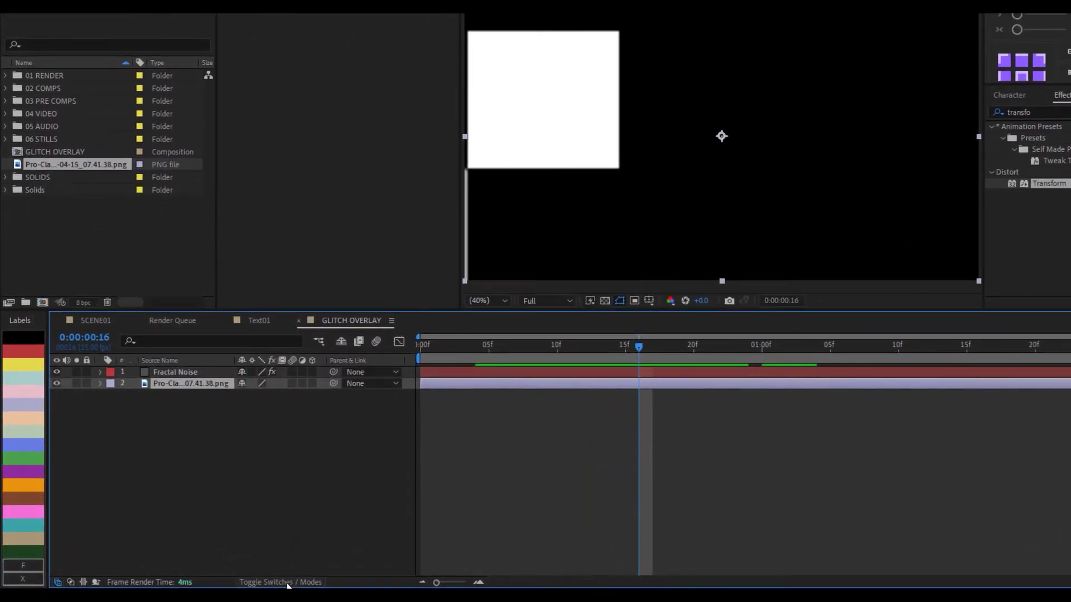
# Set the snapshot layer's track matte to Luma Matte "Fractal Noise" and check the masked blocks around 0:00:00:08
pyautogui.click(288, 582)
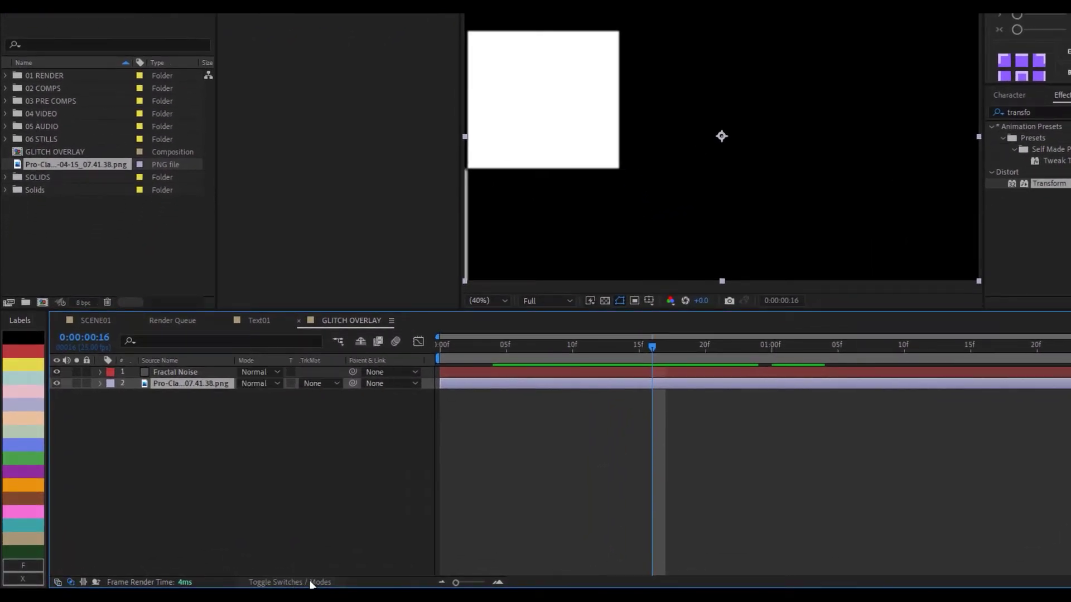
pyautogui.click(331, 384)
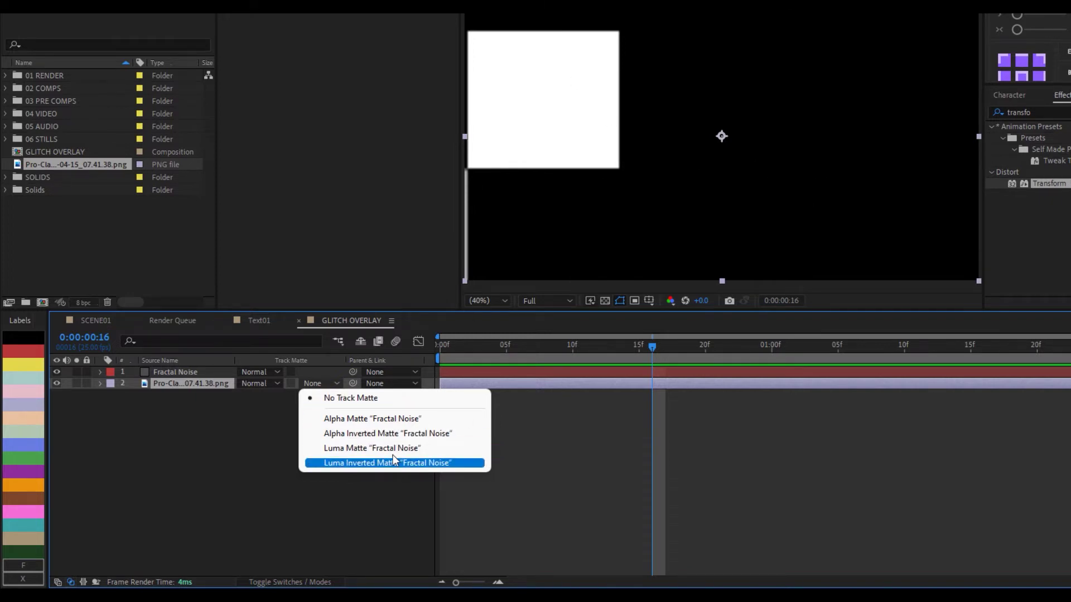
pyautogui.click(372, 448)
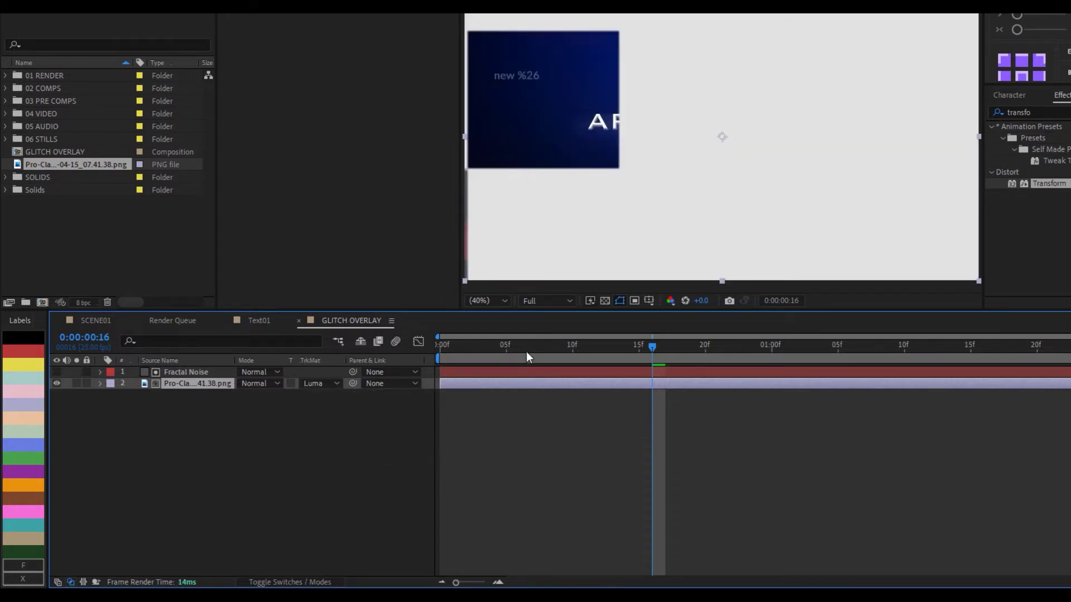
pyautogui.moveTo(526, 351); pyautogui.dragTo(543, 369)
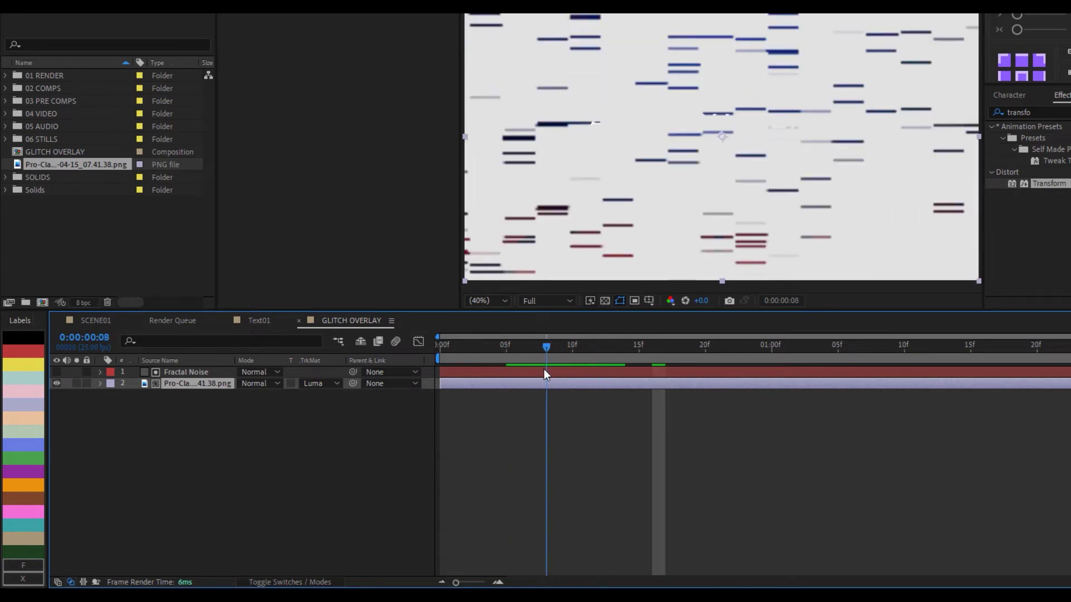
# Change the GLITCH OVERLAY composition's background color to black and preview the masked glitch from the start
pyautogui.rightClick(250, 437)
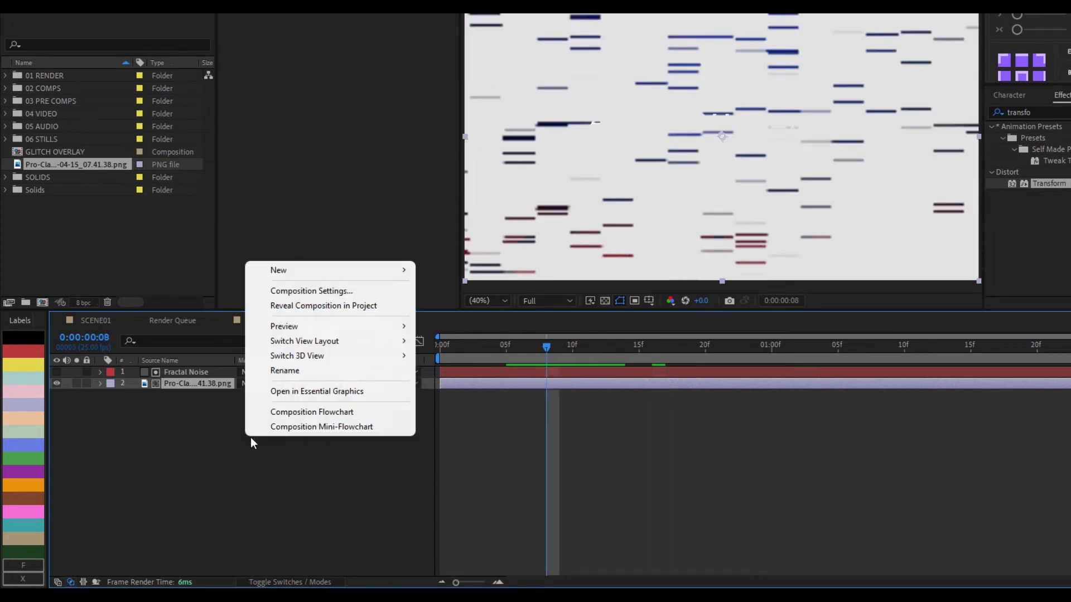
pyautogui.click(334, 290)
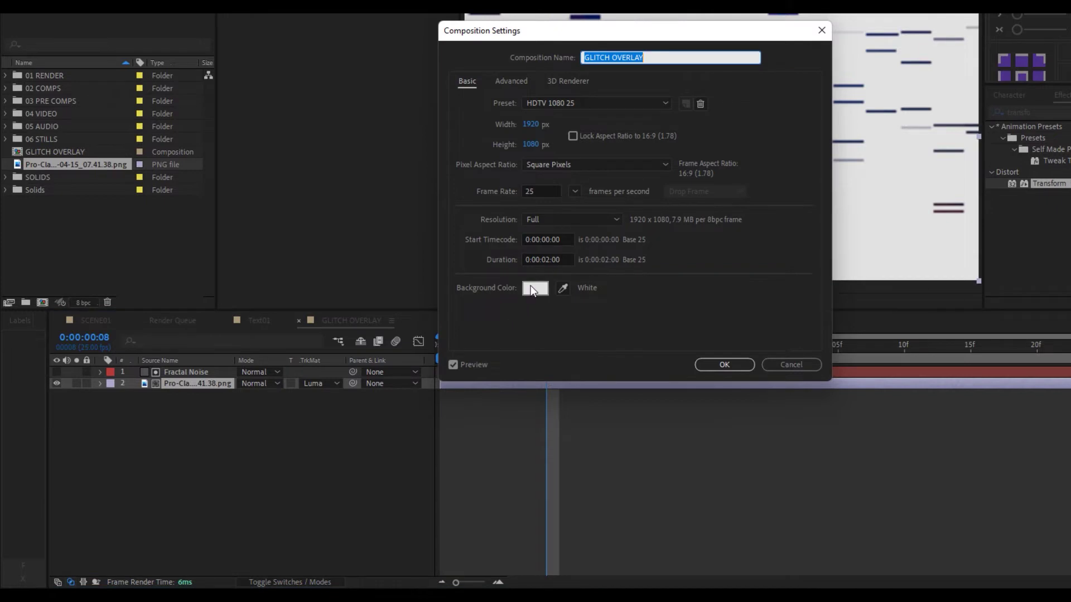
pyautogui.click(530, 288)
pyautogui.click(616, 431)
pyautogui.click(884, 277)
pyautogui.click(723, 364)
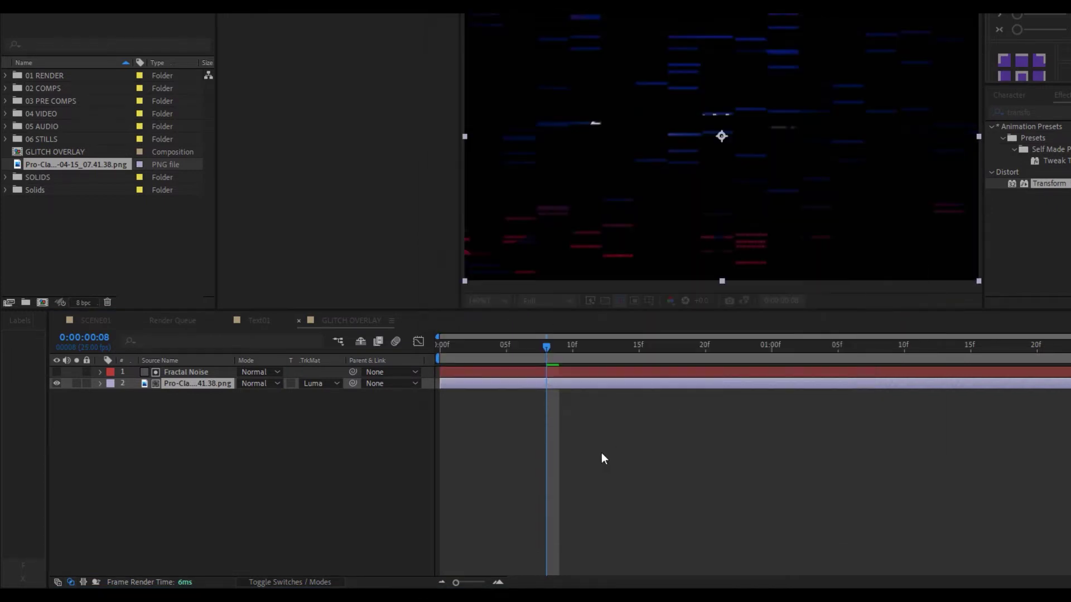
pyautogui.moveTo(533, 357); pyautogui.dragTo(439, 357)
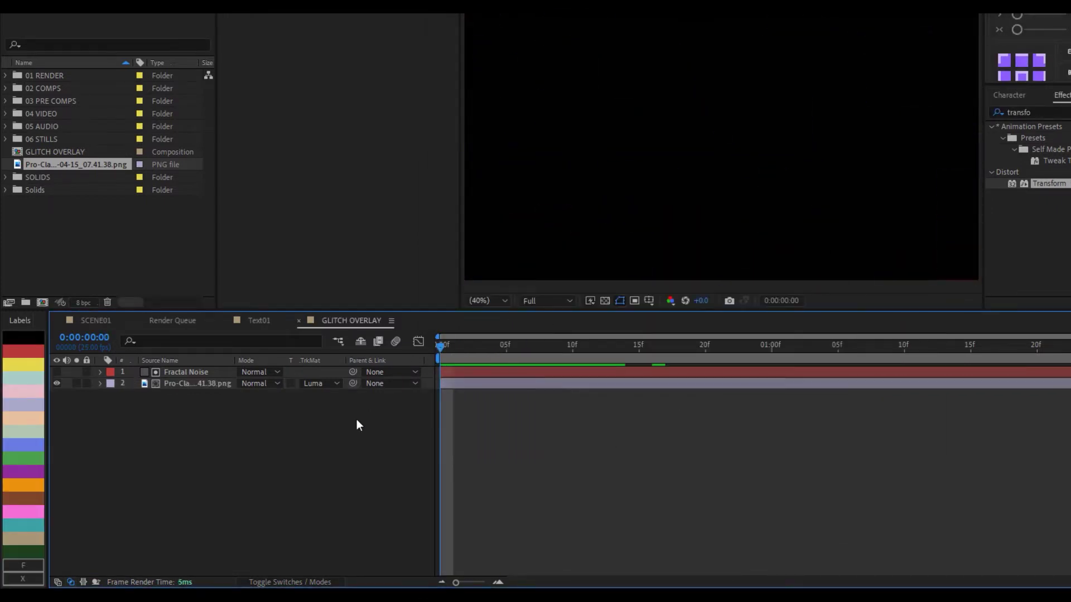
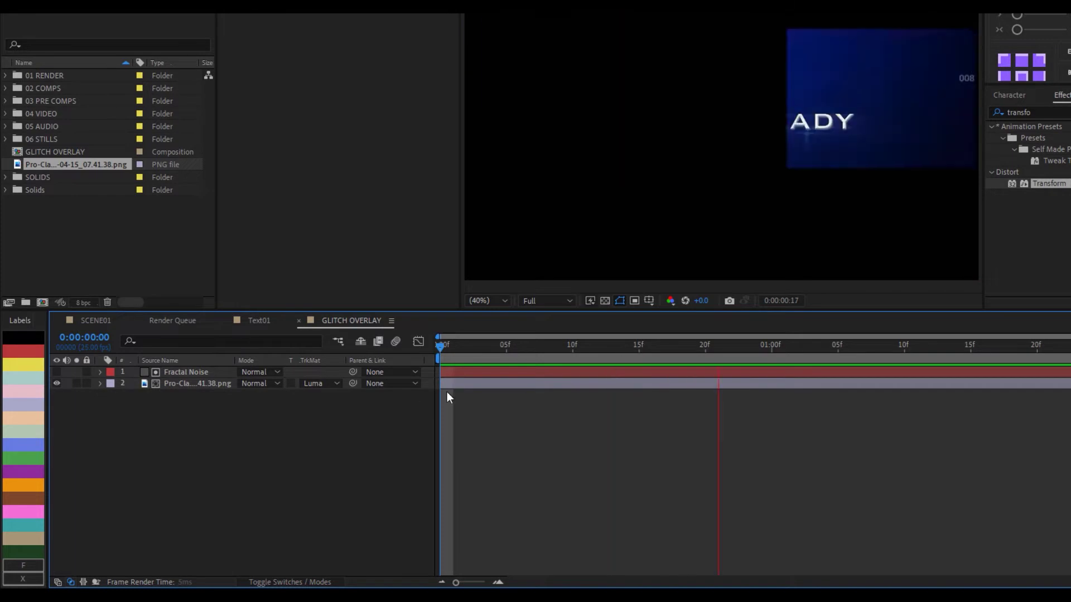
pyautogui.click(546, 346)
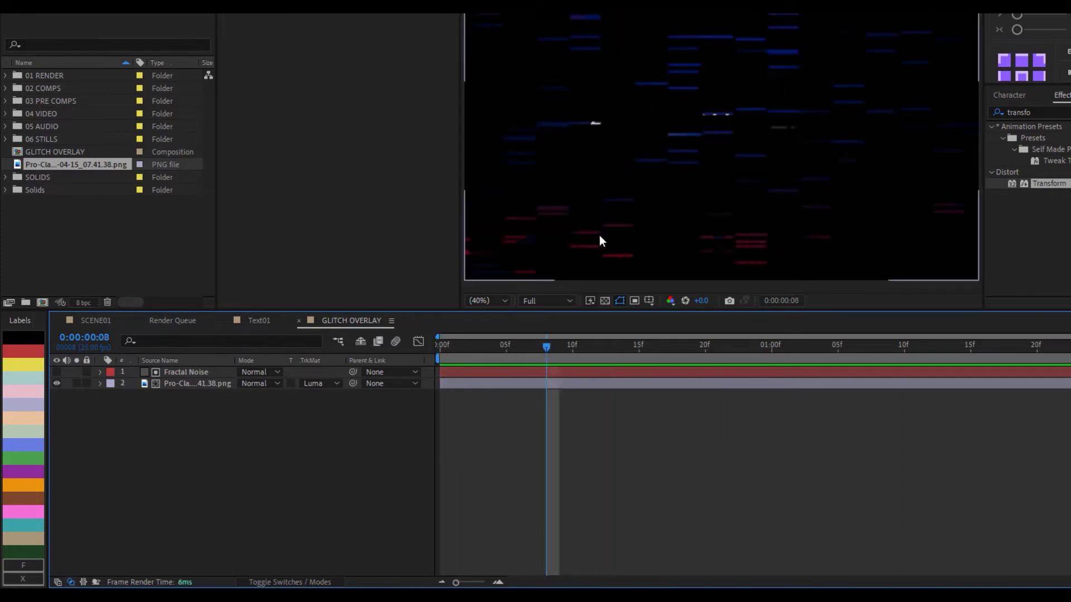
# Add the GLITCH OVERLAY composition as the top layer of SCENE01 and preview the scene from the start
pyautogui.click(113, 246)
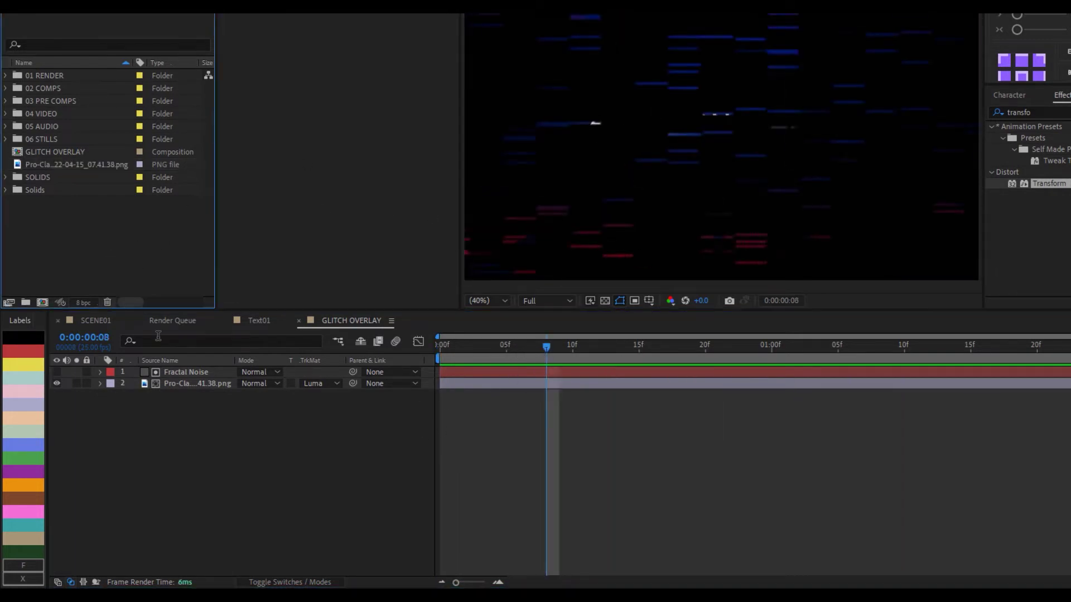
pyautogui.click(98, 317)
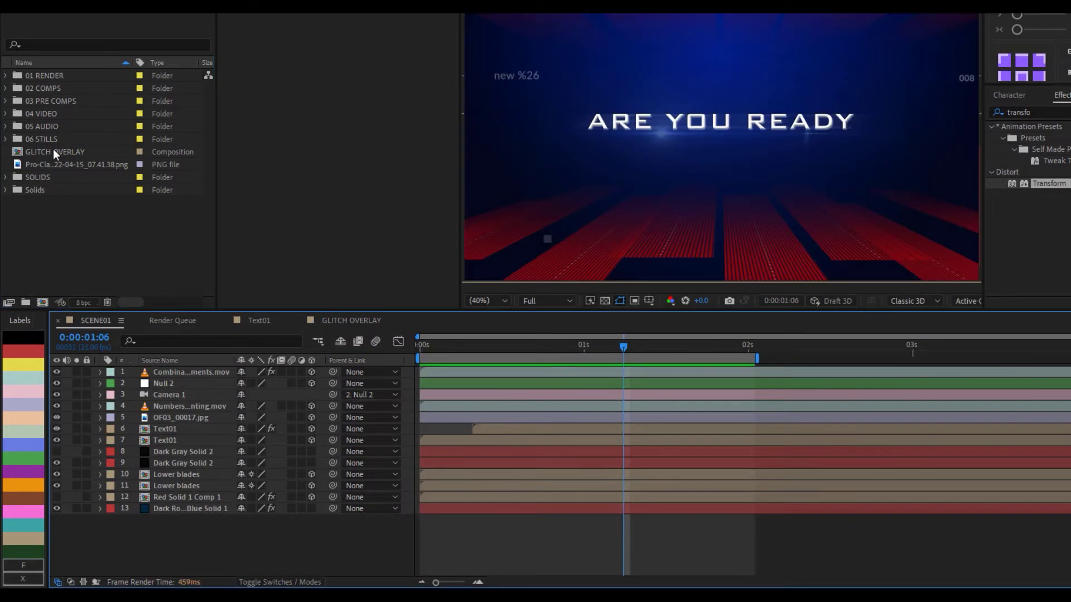
pyautogui.click(50, 152)
pyautogui.moveTo(49, 153); pyautogui.dragTo(167, 373)
pyautogui.moveTo(511, 350); pyautogui.dragTo(384, 372)
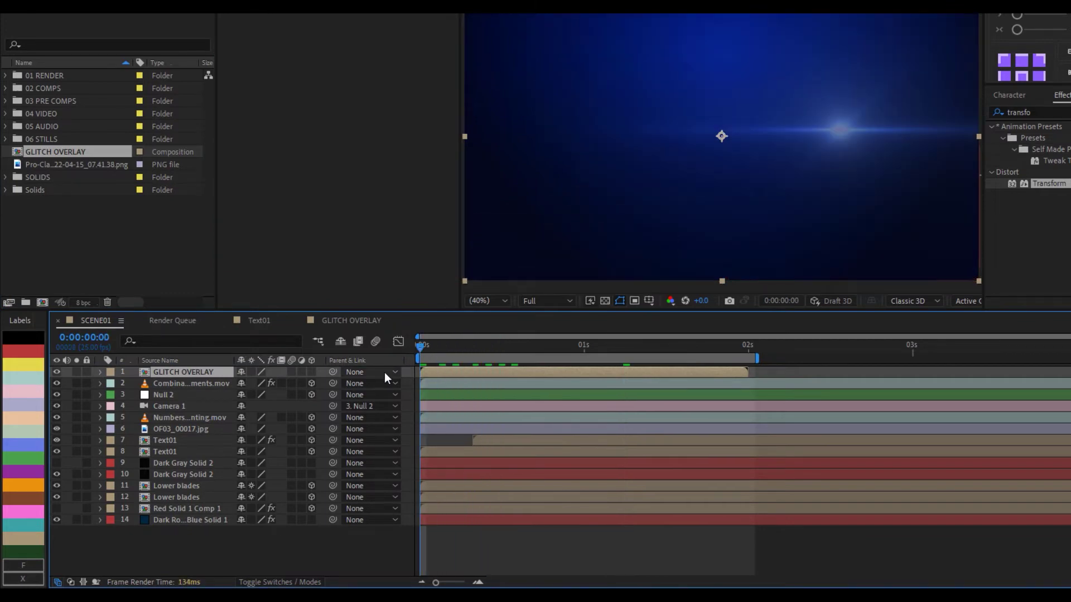
pyautogui.press('space')
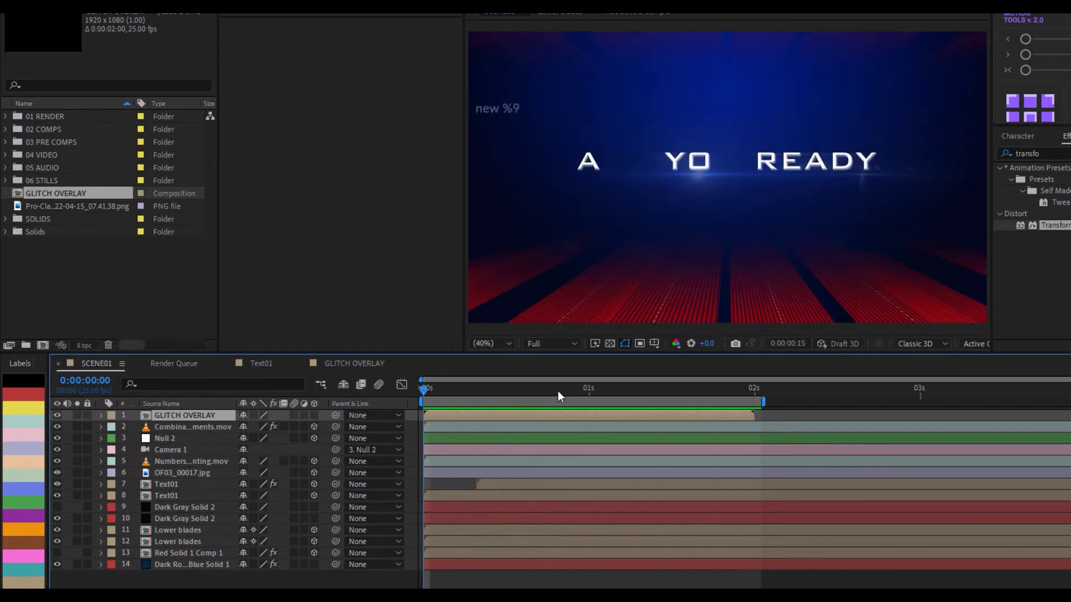
pyautogui.press('space')
# In the GLITCH OVERLAY composition, scale the snapshot PNG layer to 137% while viewing the frame at 0:00:00:16
pyautogui.doubleClick(182, 416)
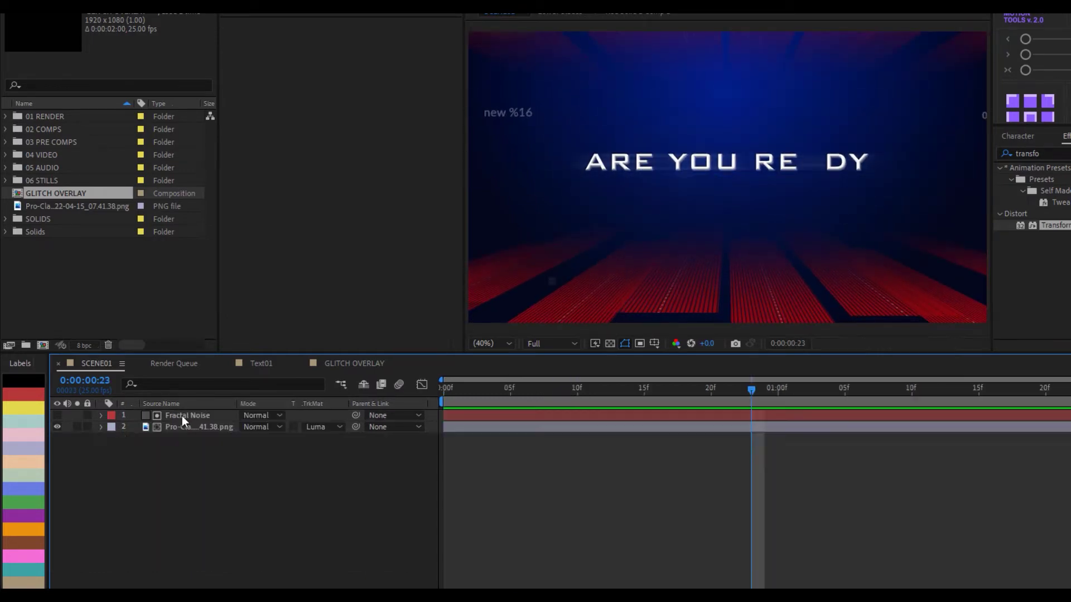
pyautogui.moveTo(525, 385); pyautogui.dragTo(576, 398)
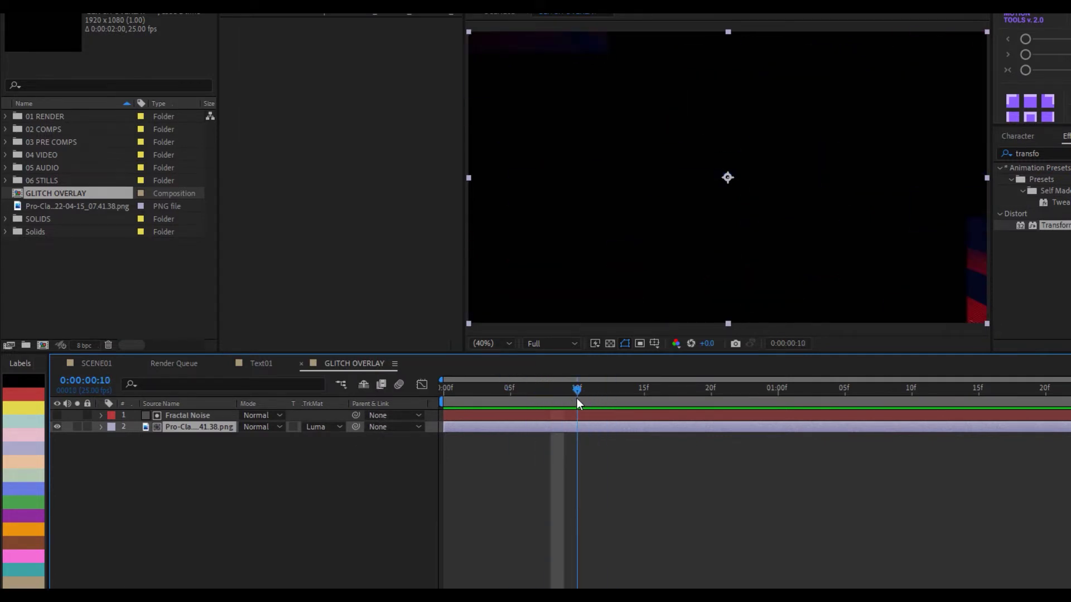
pyautogui.click(665, 394)
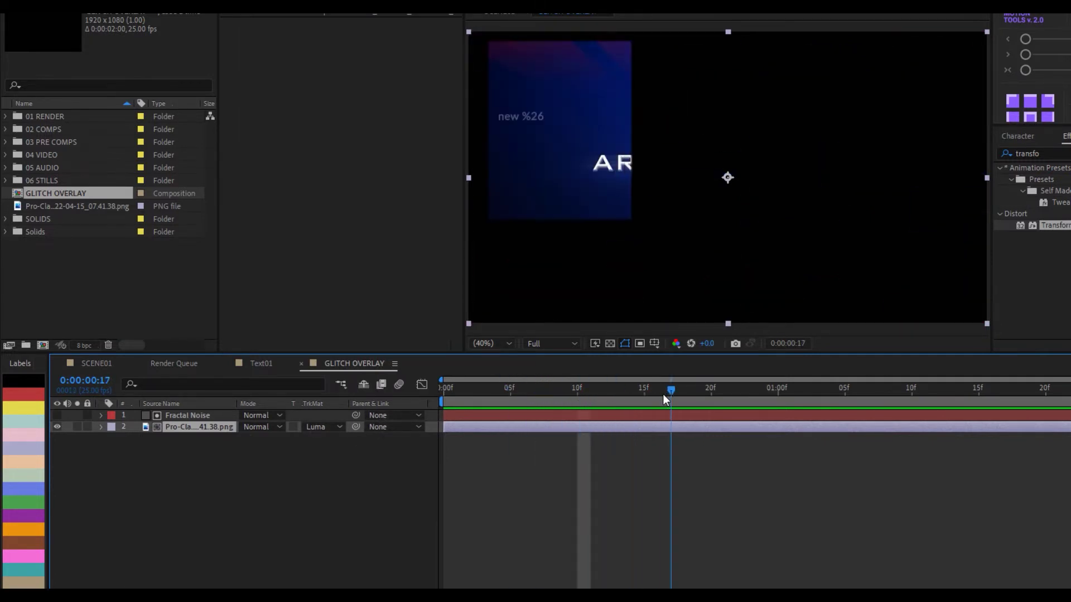
pyautogui.click(661, 395)
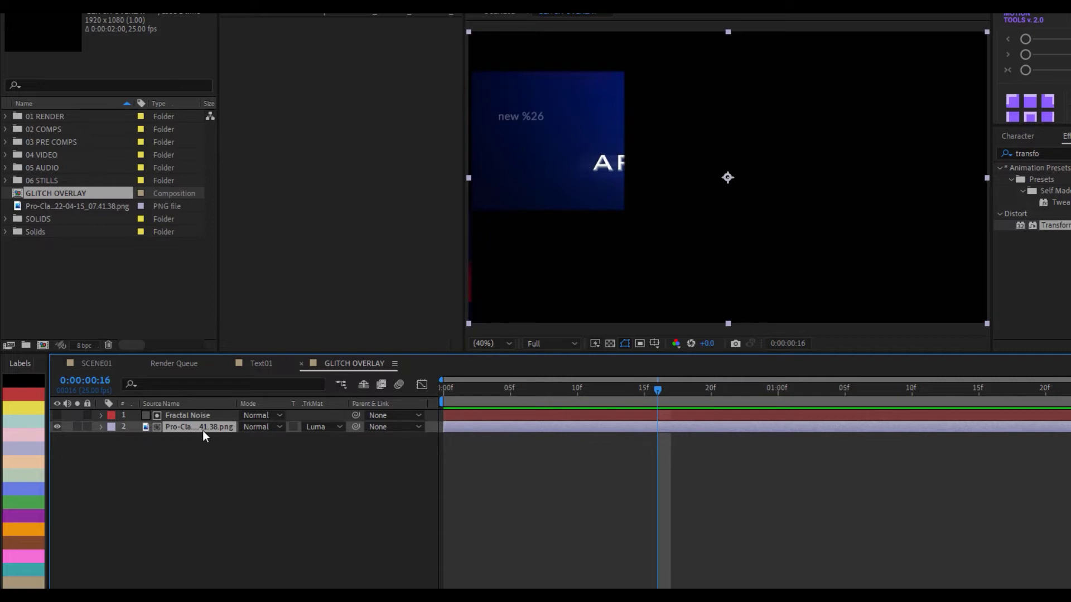
pyautogui.press('s')
pyautogui.moveTo(284, 444); pyautogui.dragTo(310, 439)
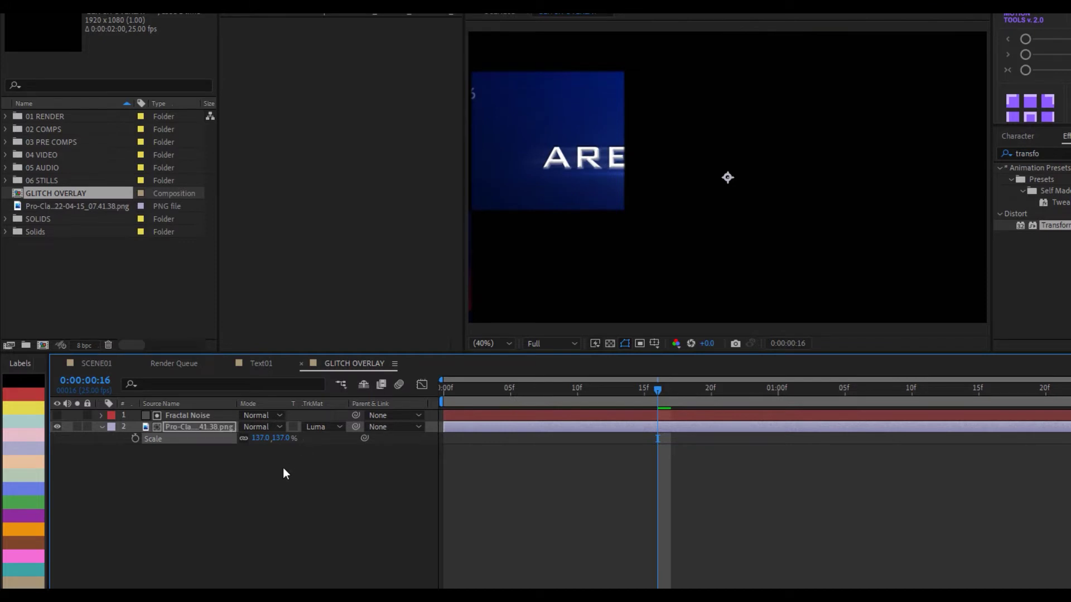
pyautogui.click(279, 476)
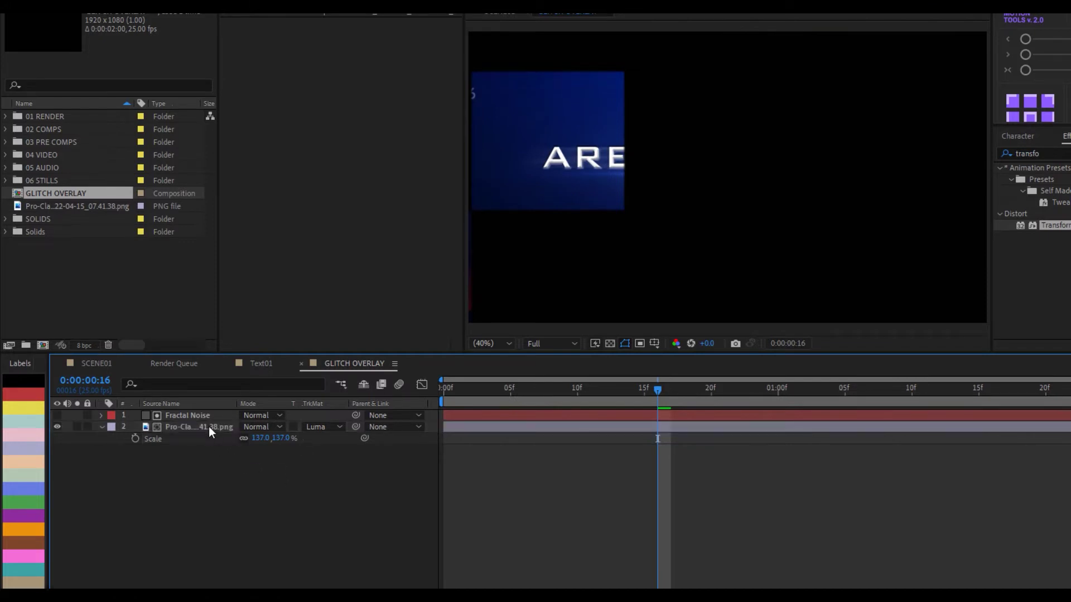
# Apply the Curves effect to the snapshot PNG layer and raise the middle of its RGB curve slightly to brighten it
pyautogui.click(209, 427)
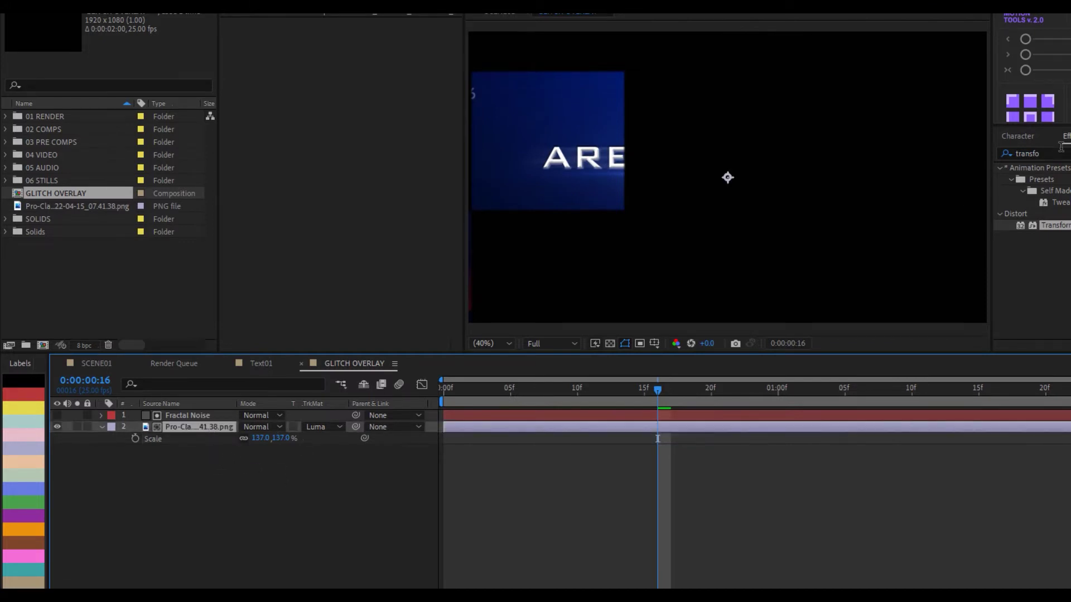
pyautogui.click(1011, 155)
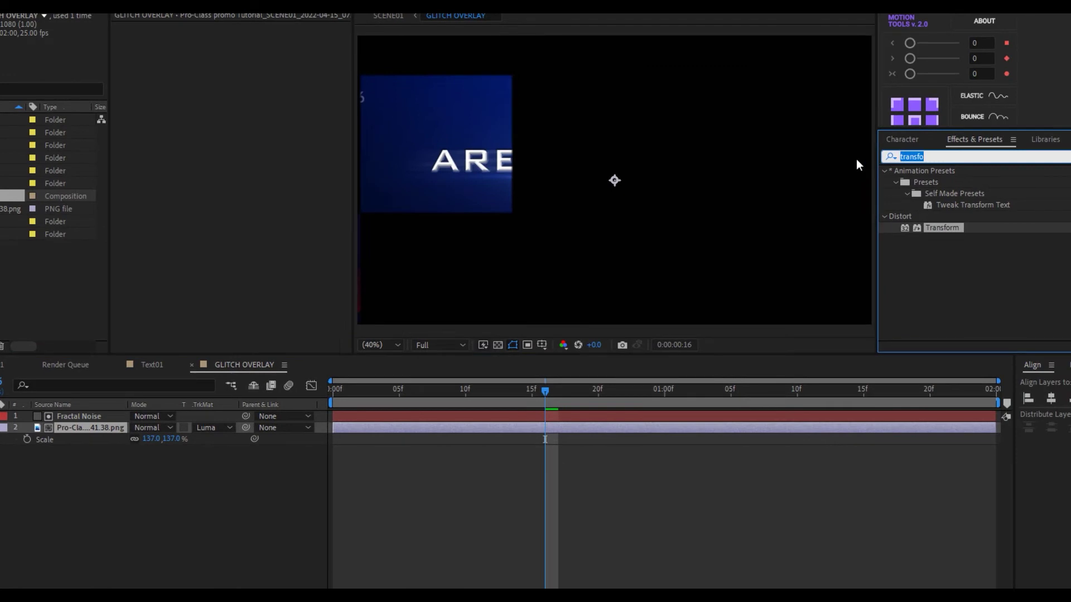
pyautogui.write('curves')
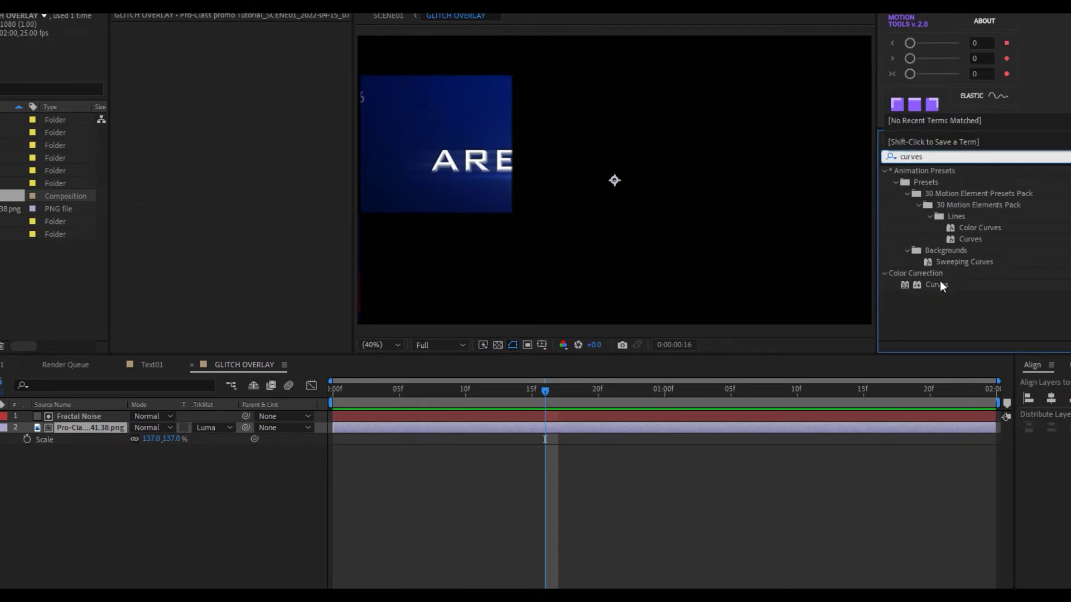
pyautogui.moveTo(939, 284); pyautogui.dragTo(440, 429)
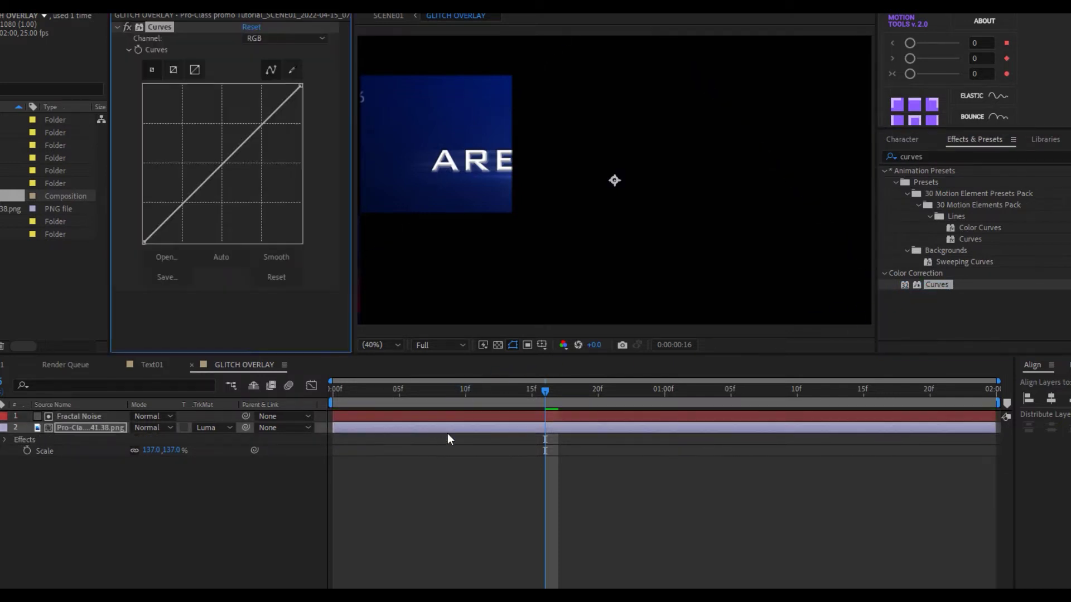
pyautogui.moveTo(229, 154); pyautogui.dragTo(225, 150)
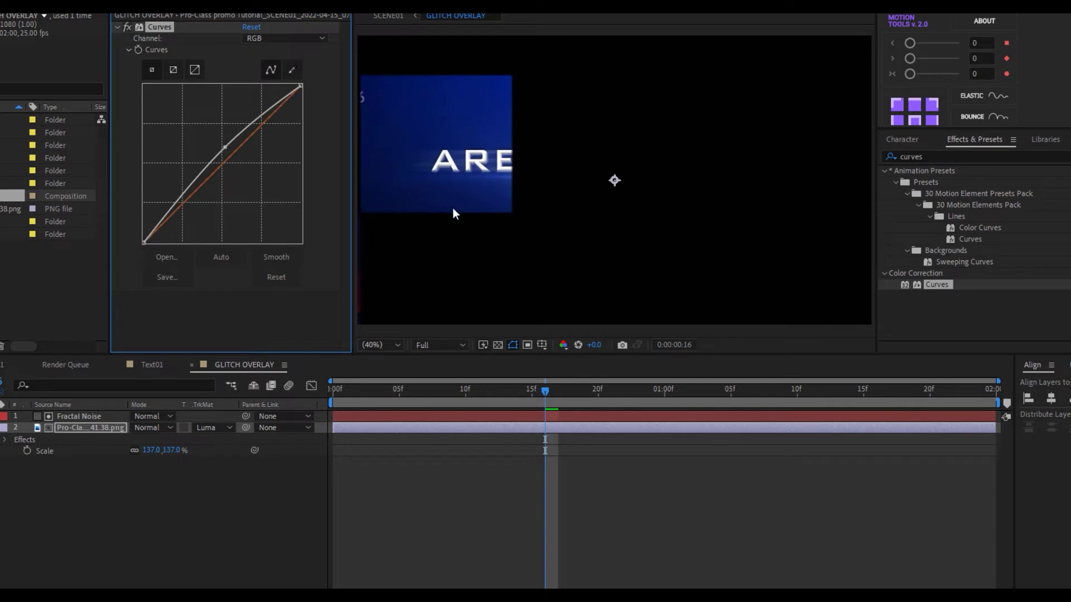
pyautogui.click(220, 503)
# Return to SCENE01, scrub the glitch blocks over the title around 0:00:00:17 and preview the animation
pyautogui.press('Tab')
pyautogui.click(453, 399)
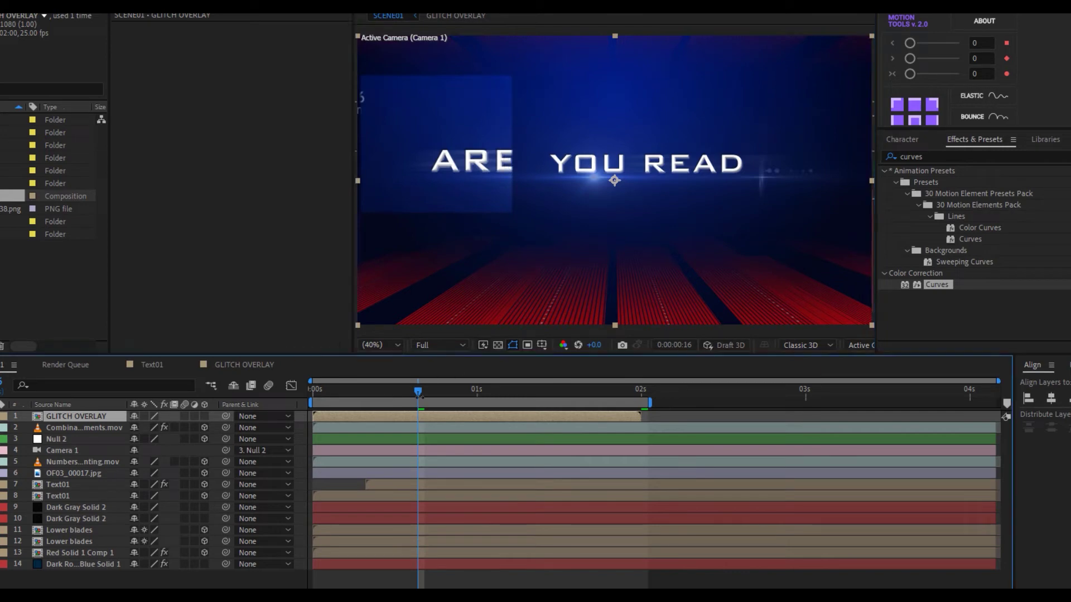
pyautogui.moveTo(417, 390); pyautogui.dragTo(426, 414)
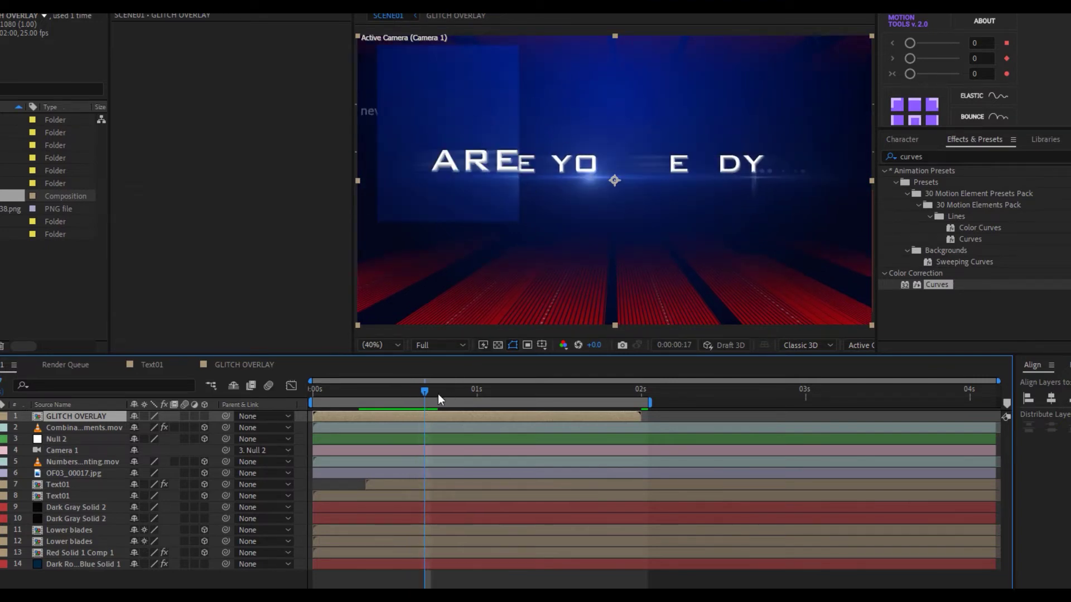
pyautogui.press('space')
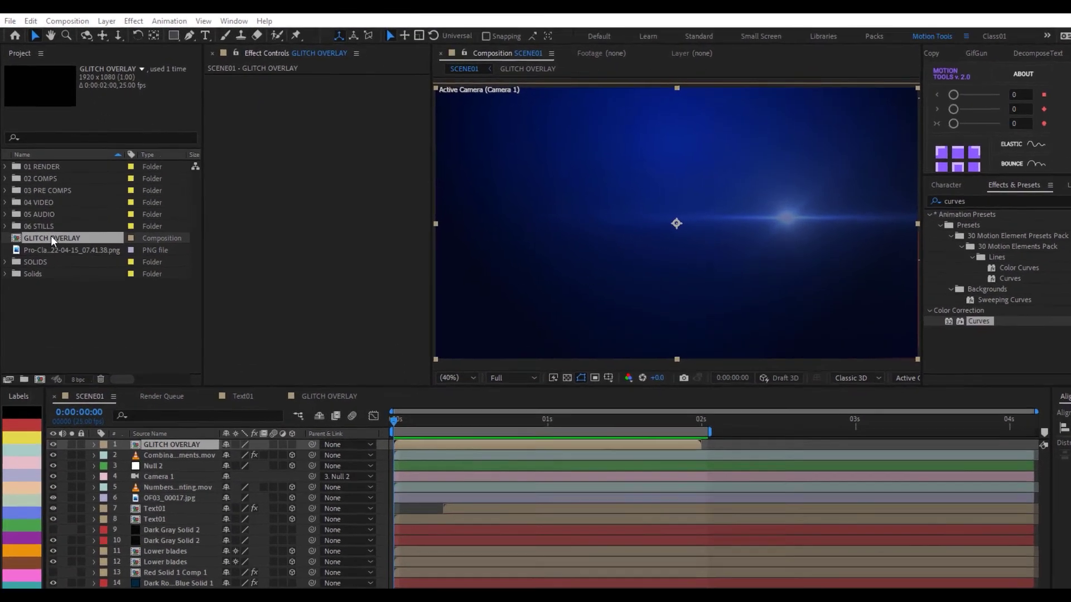
# Rename the GLITCH OVERLAY composition in the project as GLITCH OVERLAY01 and keep it selected
pyautogui.click(51, 238)
pyautogui.press('Return')
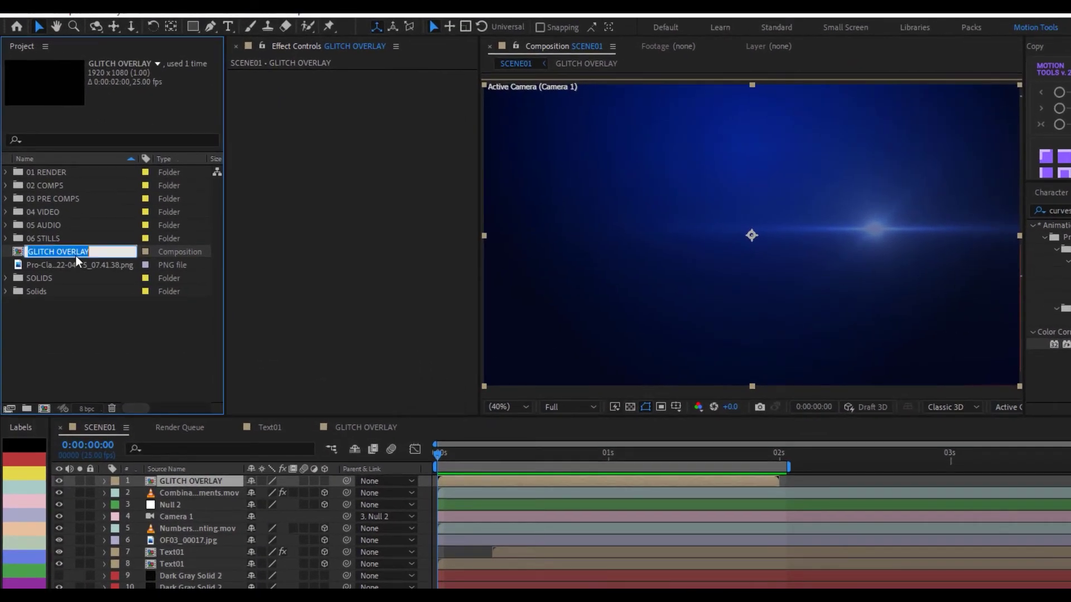
pyautogui.press('Right')
pyautogui.write('01')
pyautogui.press('Return')
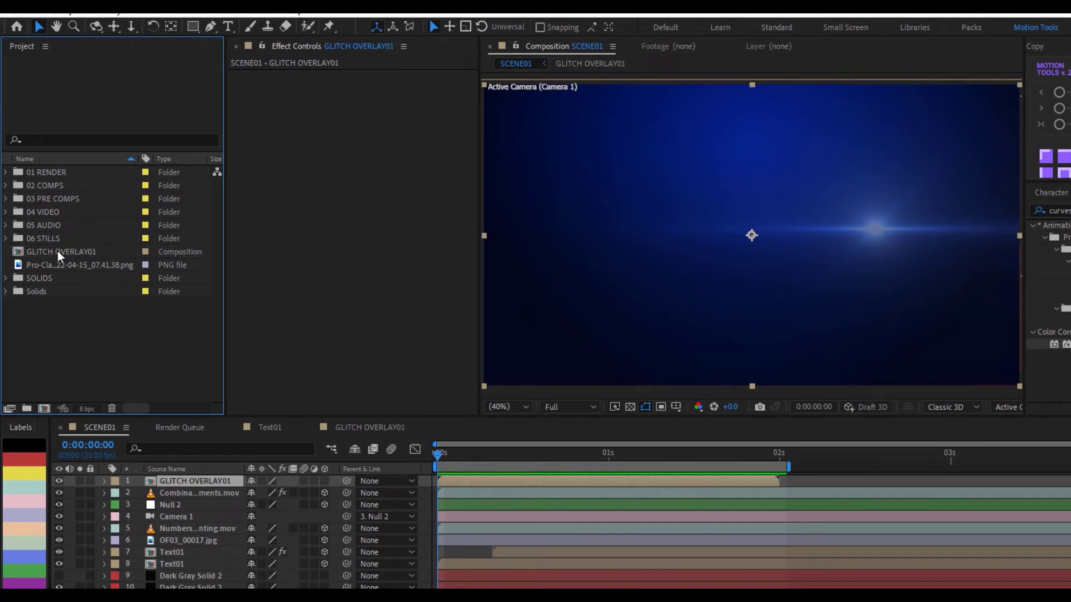
pyautogui.click(58, 251)
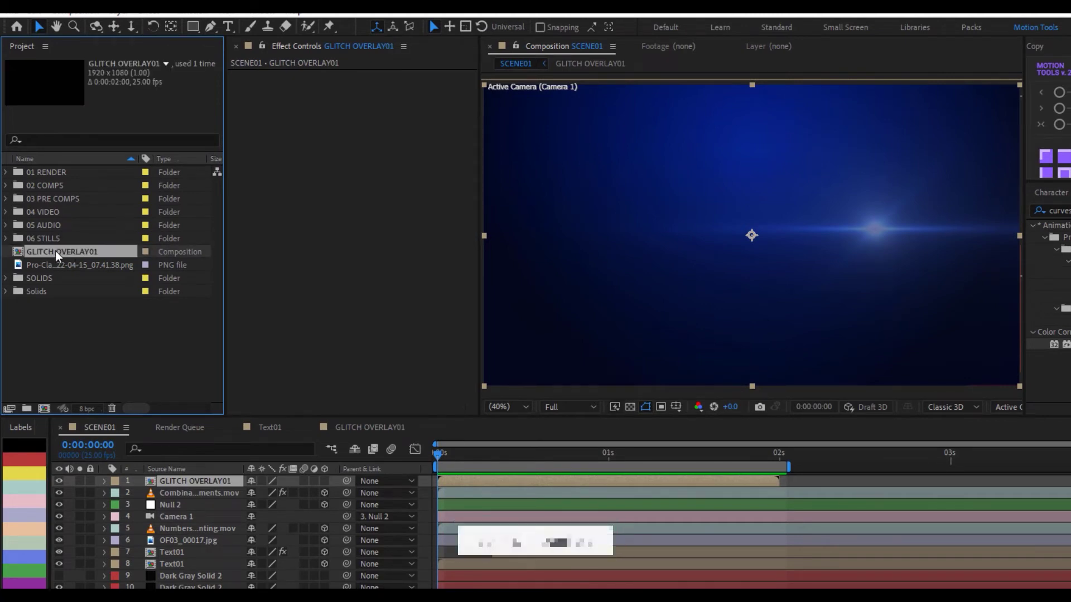
# Duplicate the GLITCH OVERLAY01 composition and delete the Fractal Noise layer from the copy, GLITCH OVERLAY02
pyautogui.hotkey('ctrl', 'd')
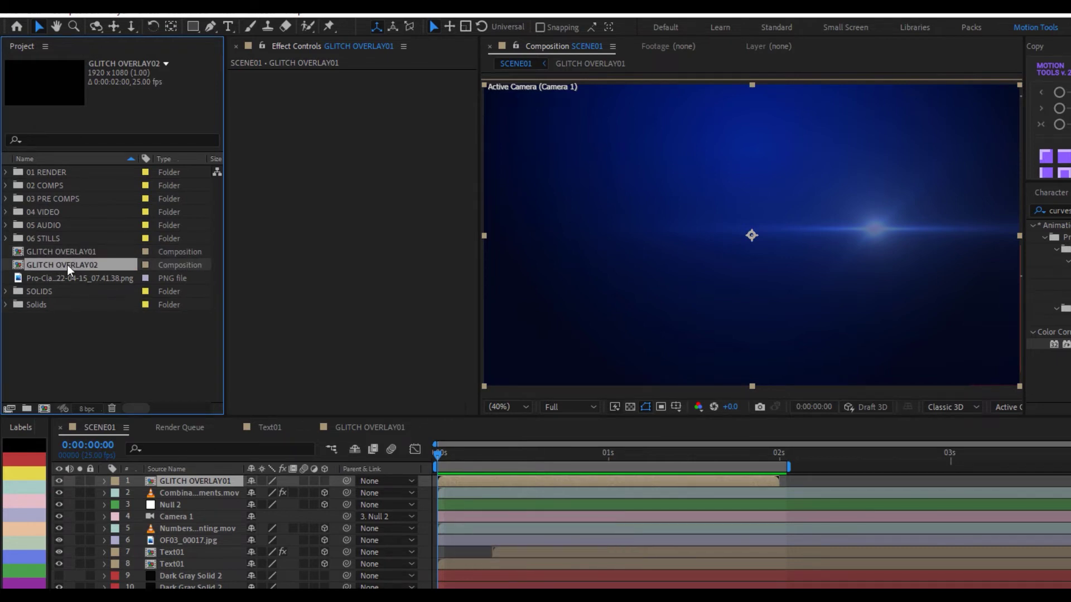
pyautogui.doubleClick(67, 264)
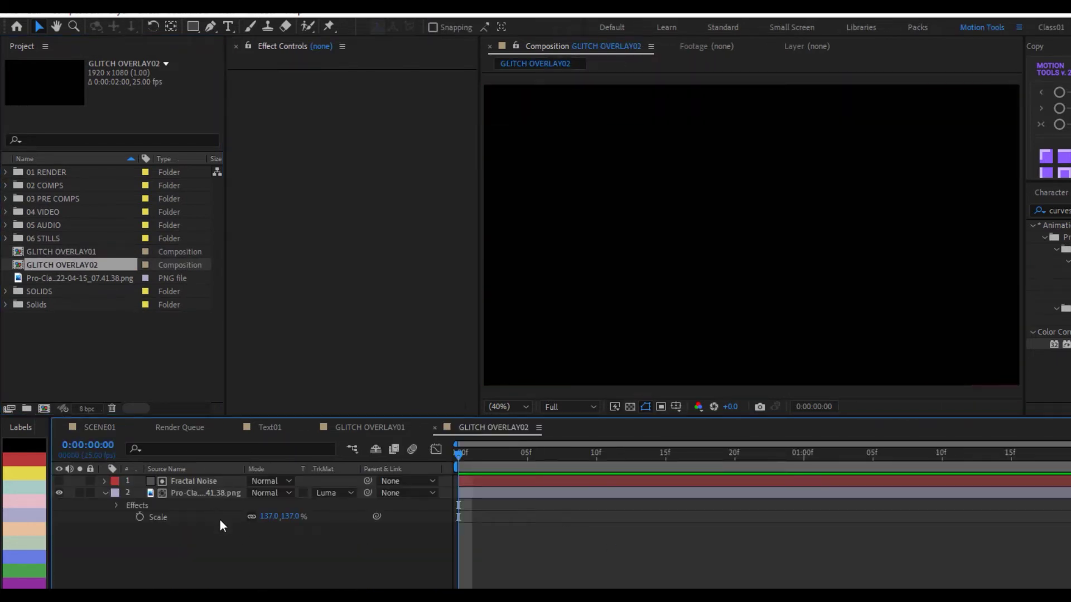
pyautogui.click(210, 482)
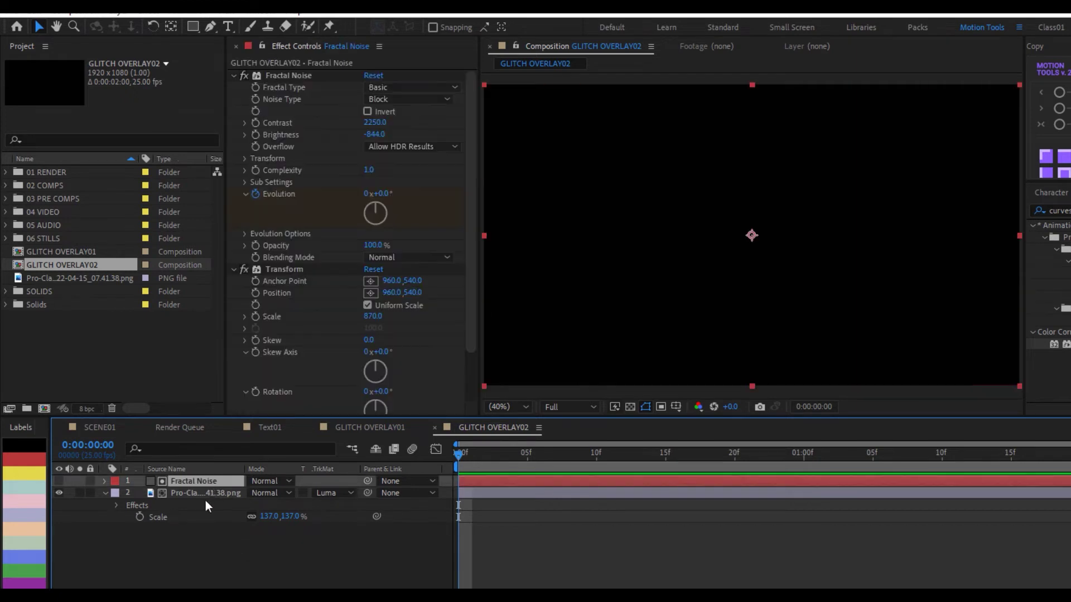
pyautogui.press('Delete')
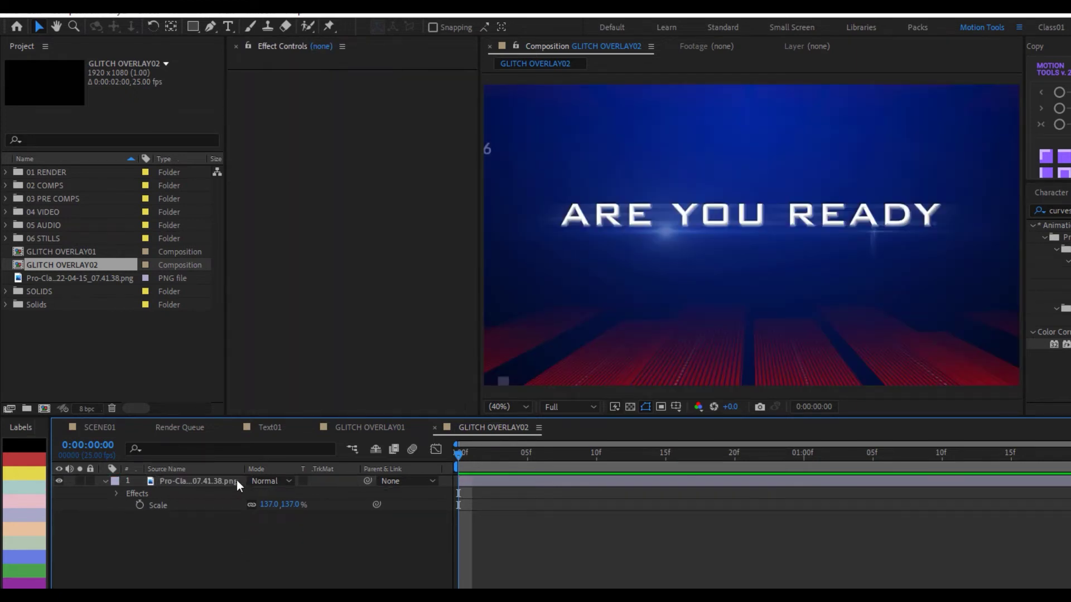
# Set the scale of the snapshot PNG layer in GLITCH OVERLAY02 to 100%
pyautogui.click(280, 510)
pyautogui.click(289, 506)
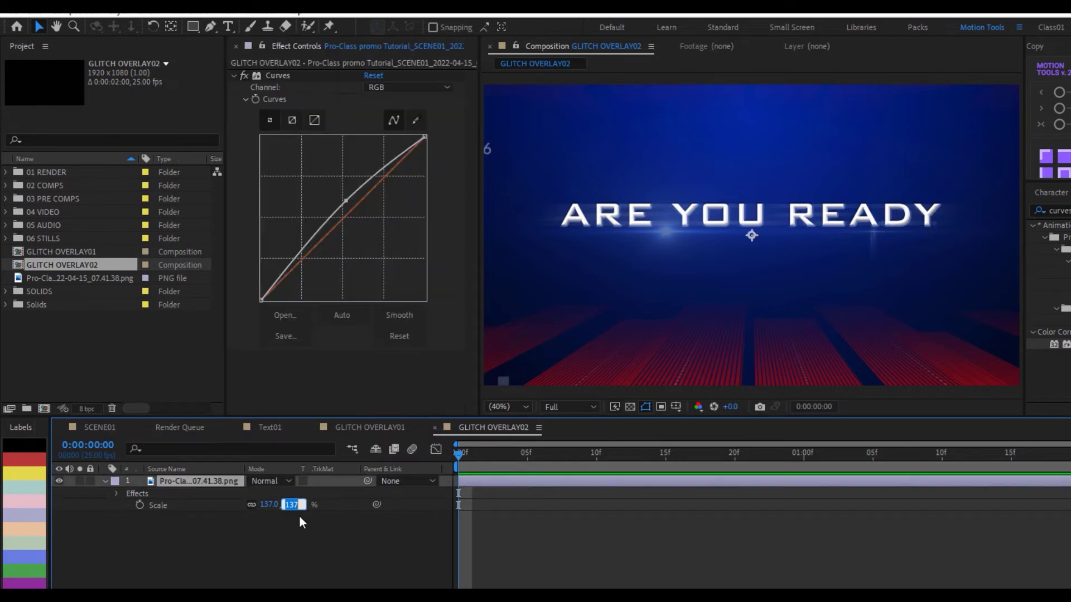
pyautogui.click(319, 534)
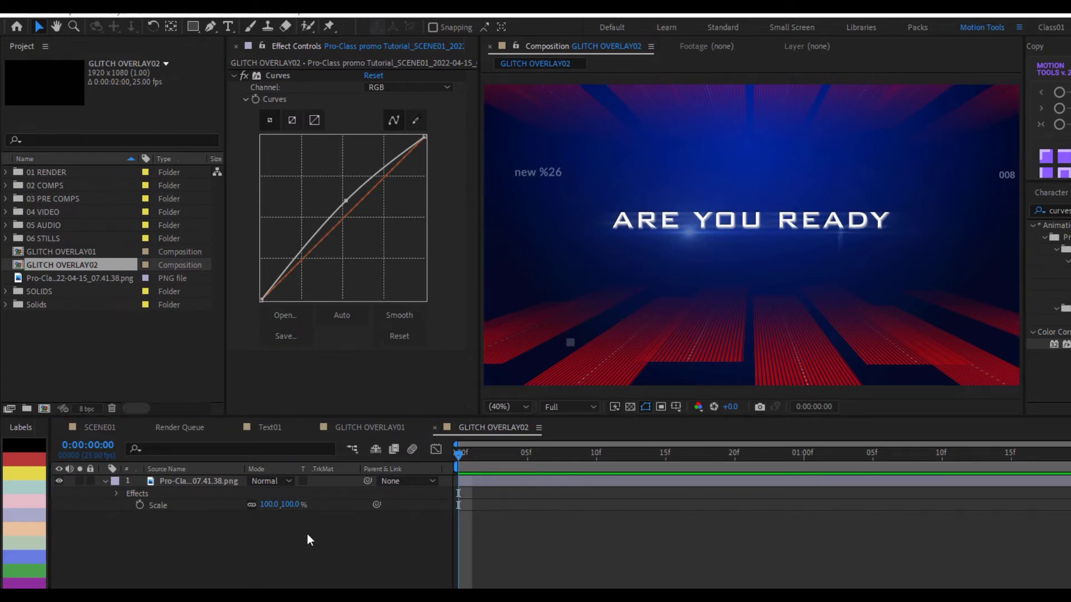
# Add an adjustment layer above the snapshot PNG and set the PNG layer's track matte to None
pyautogui.rightClick(126, 552)
pyautogui.moveTo(268, 379)
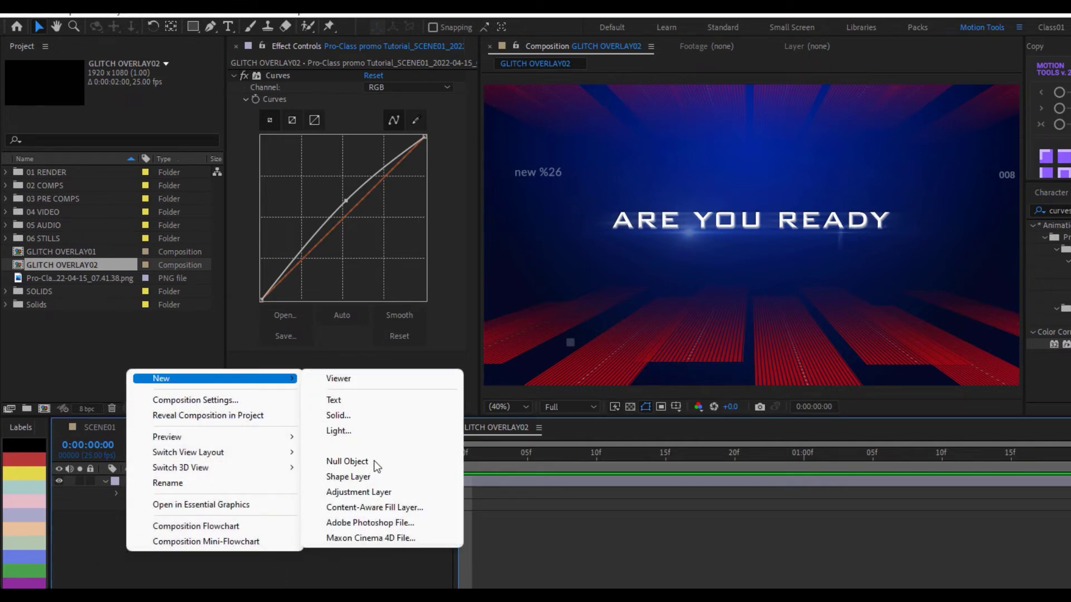
pyautogui.click(370, 492)
pyautogui.click(209, 493)
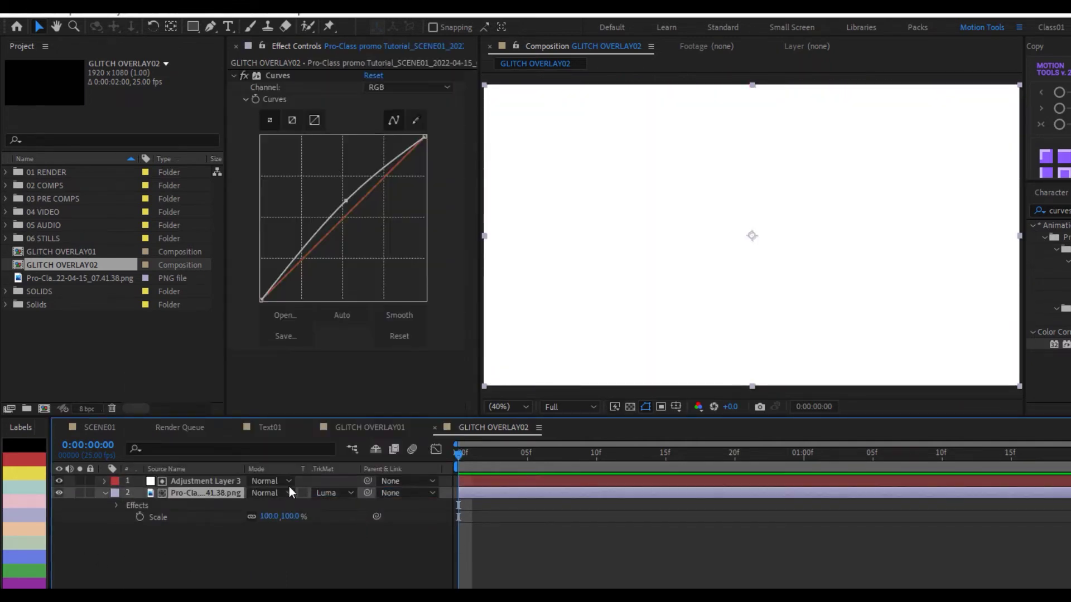
pyautogui.click(330, 494)
pyautogui.click(370, 510)
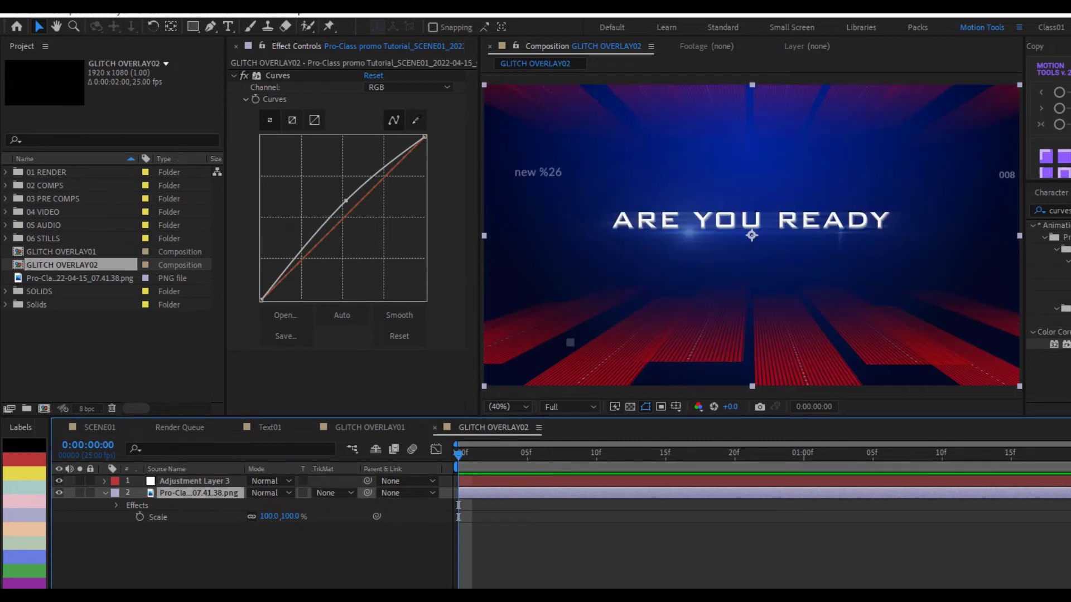
# Apply the Transform effect to the adjustment layer and set the effect's scale to 148
pyautogui.click(184, 481)
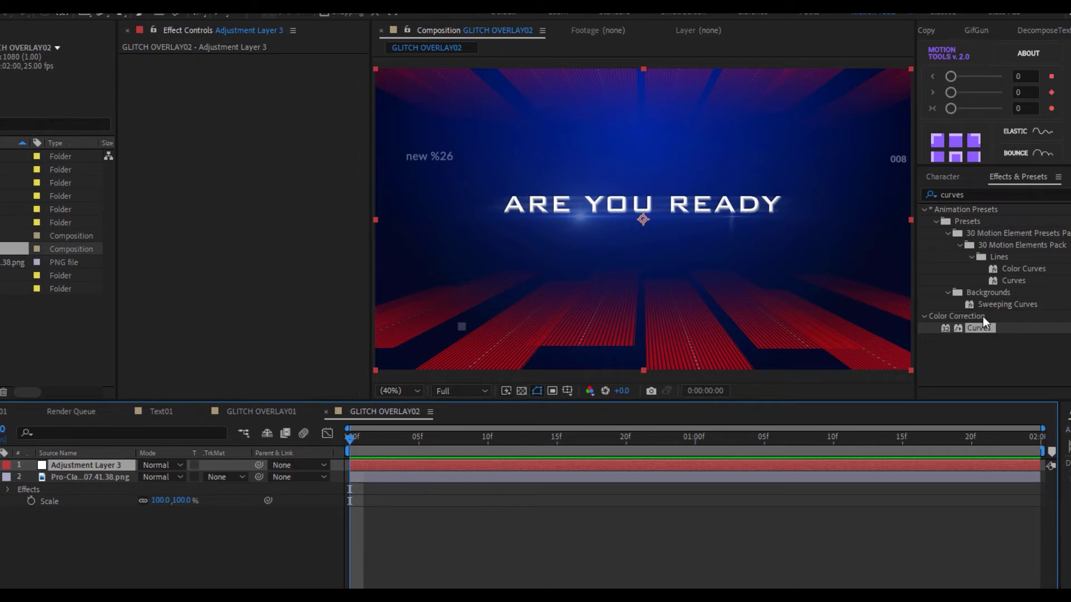
pyautogui.click(970, 196)
pyautogui.write('tra')
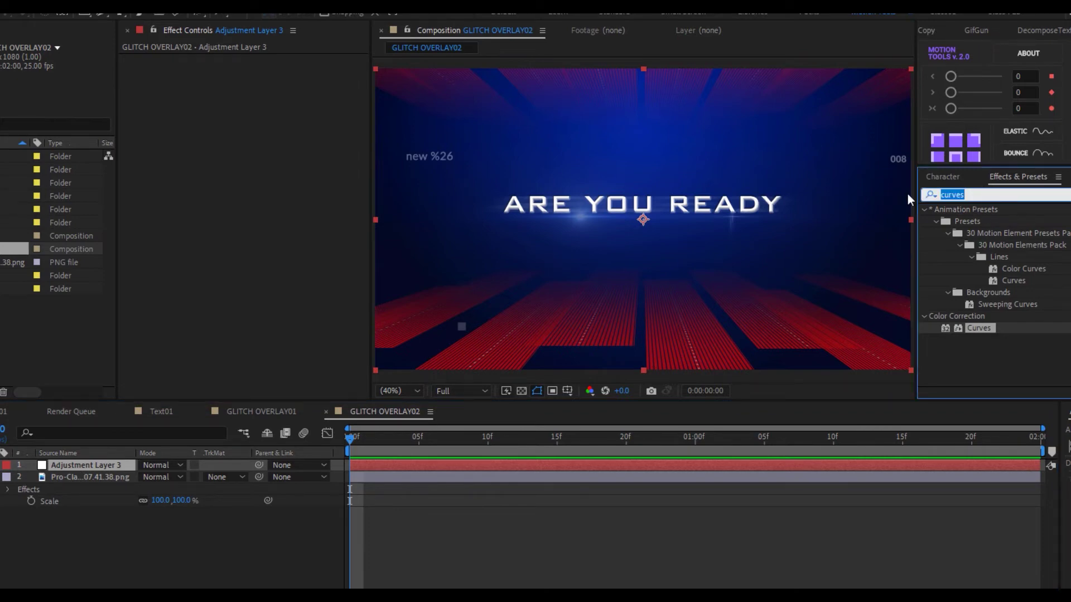
pyautogui.write('nsfor')
pyautogui.moveTo(971, 267); pyautogui.dragTo(68, 467)
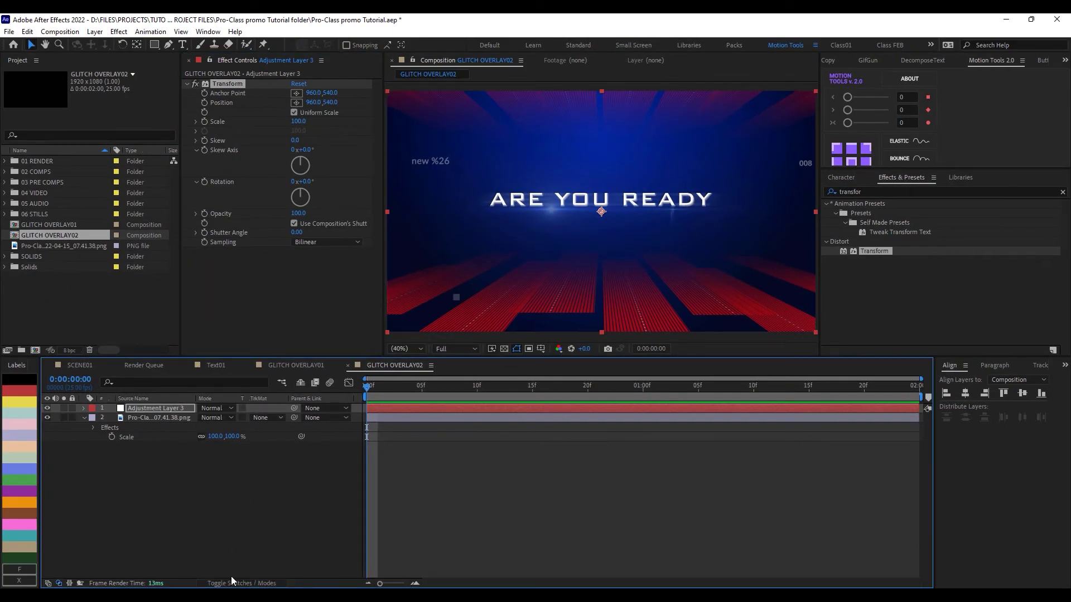
pyautogui.press('F4')
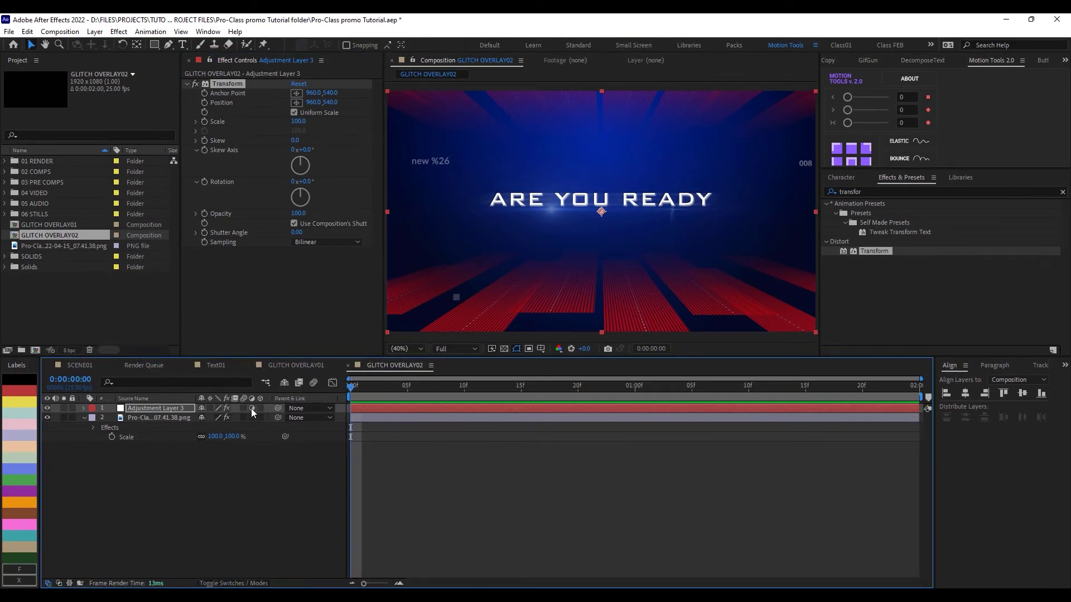
pyautogui.click(151, 407)
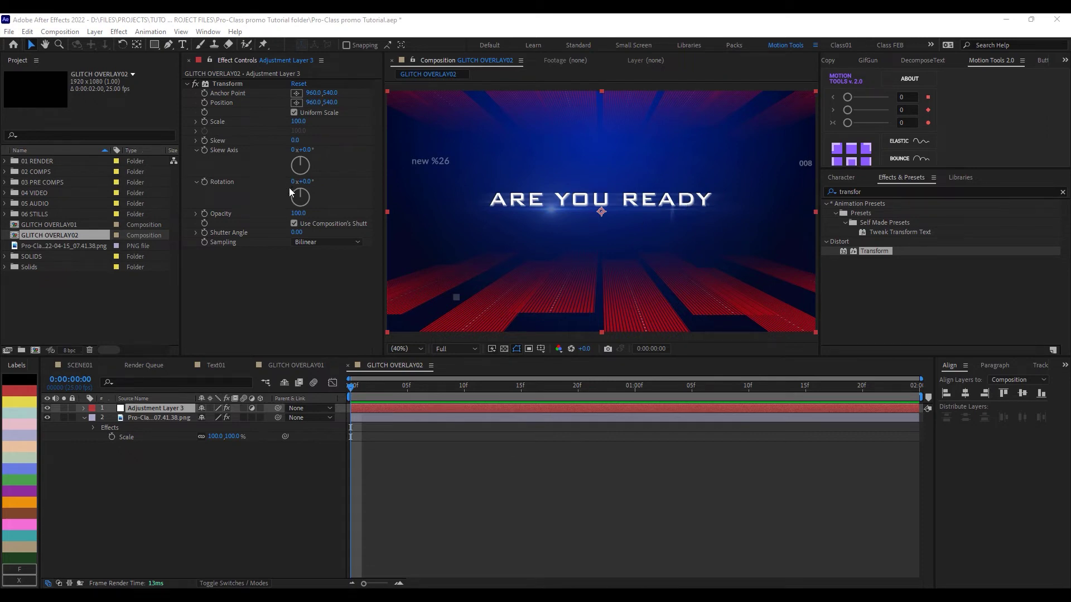
pyautogui.click(298, 121)
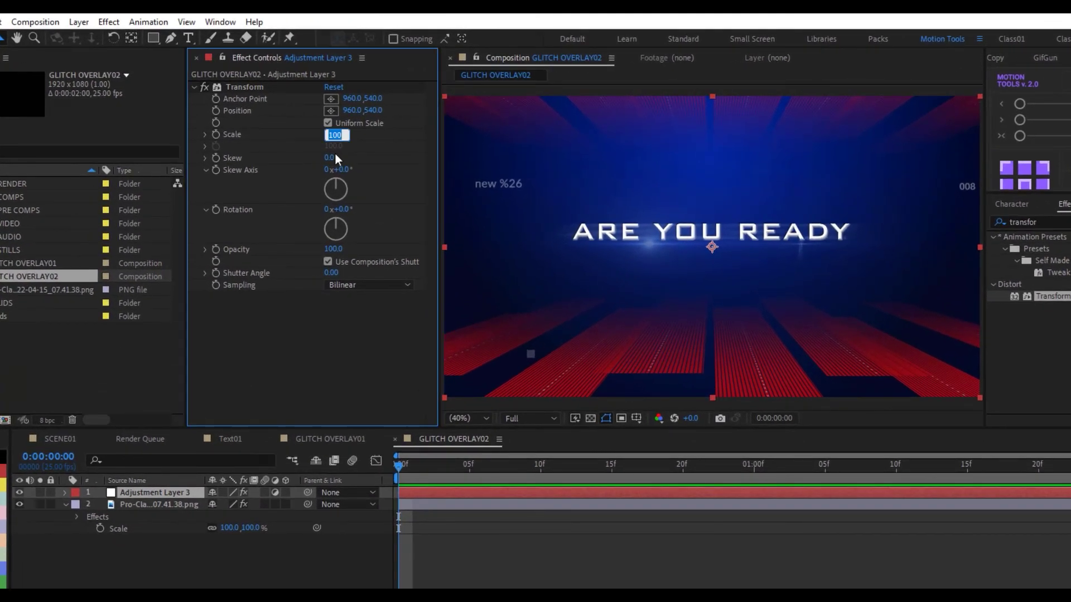
pyautogui.write('148')
pyautogui.press('Return')
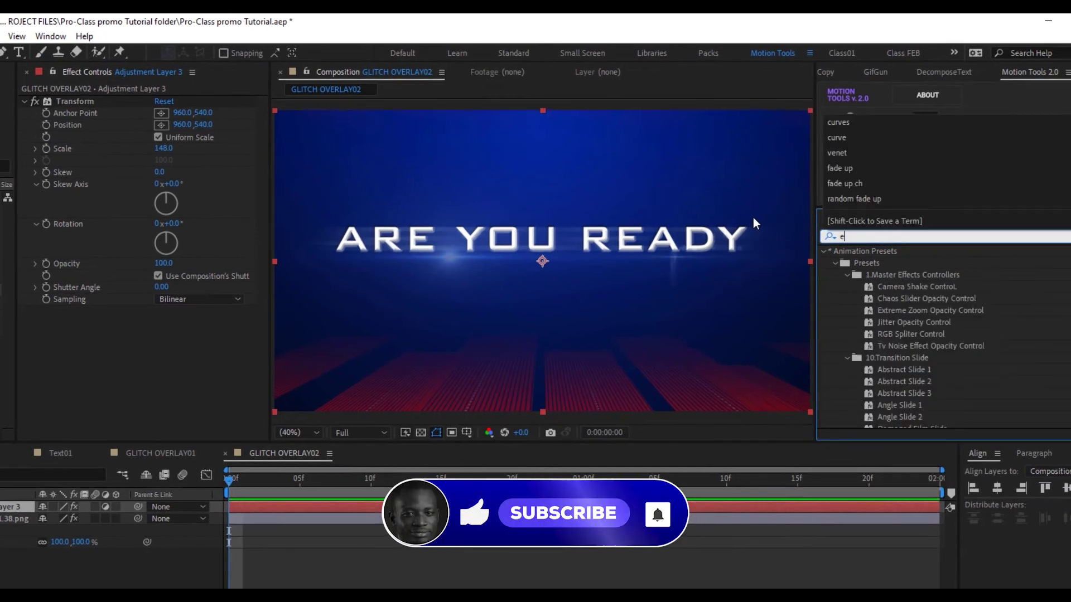
# Apply the Exposure effect to the adjustment layer and set its master exposure to 2.76
pyautogui.write('exposure')
pyautogui.moveTo(884, 371); pyautogui.dragTo(3, 510)
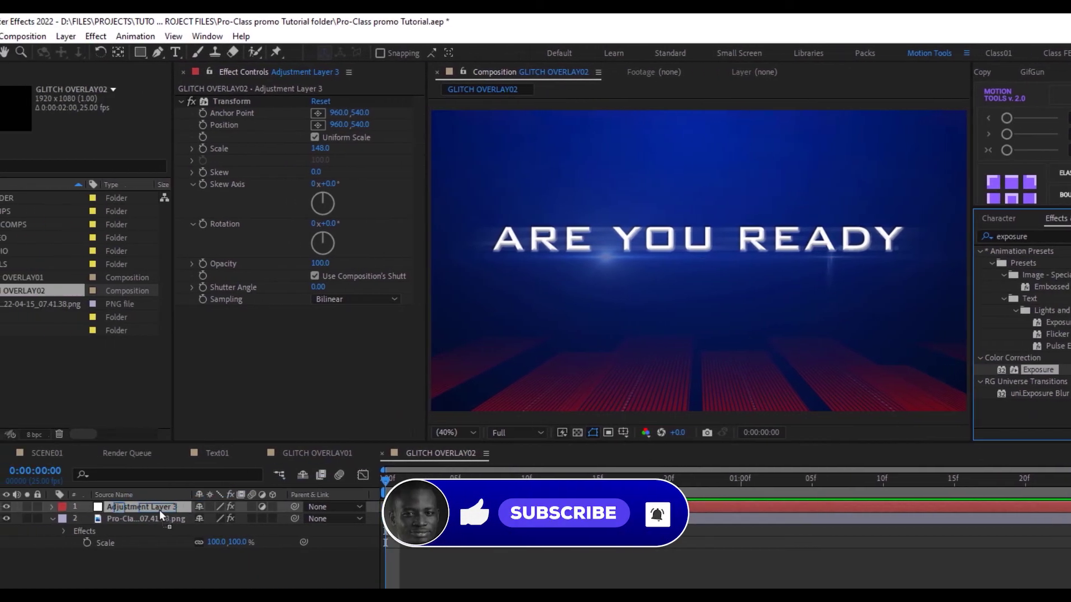
pyautogui.moveTo(159, 509); pyautogui.dragTo(158, 510)
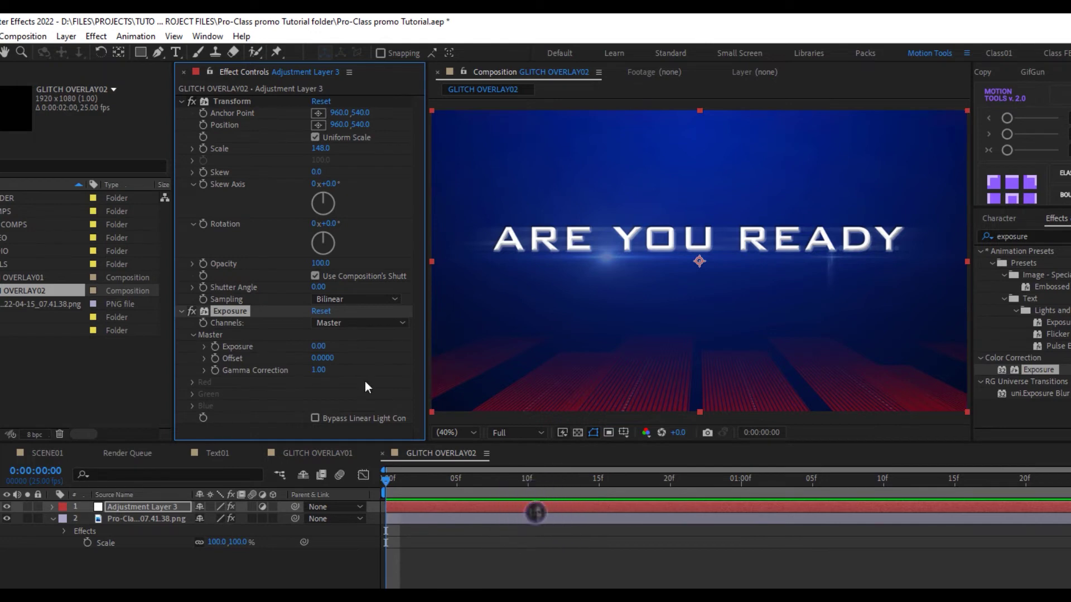
pyautogui.moveTo(319, 347); pyautogui.dragTo(317, 350)
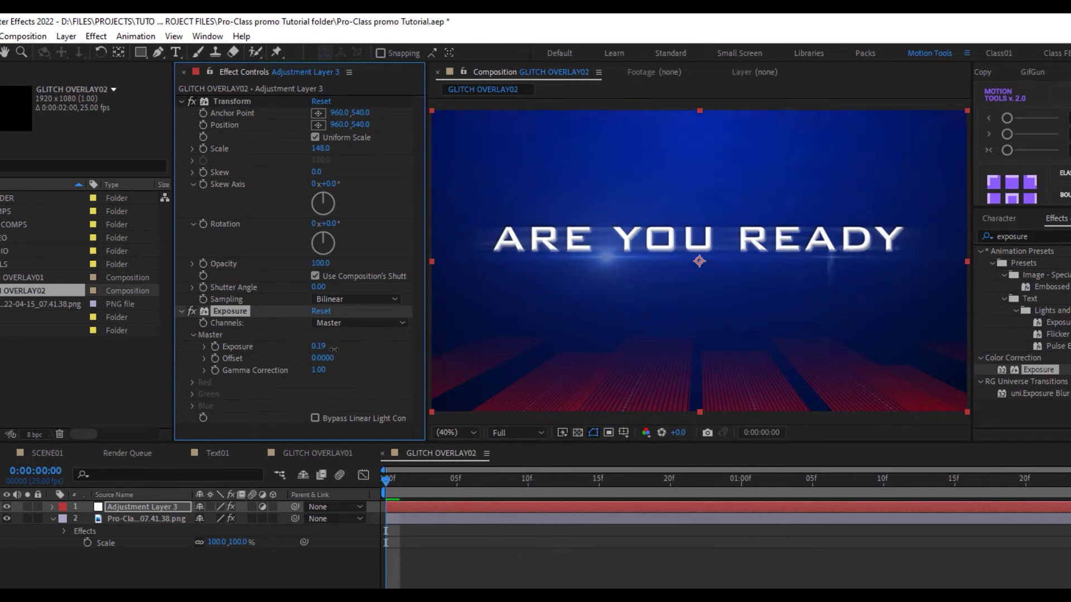
pyautogui.click(317, 348)
pyautogui.write('2.76')
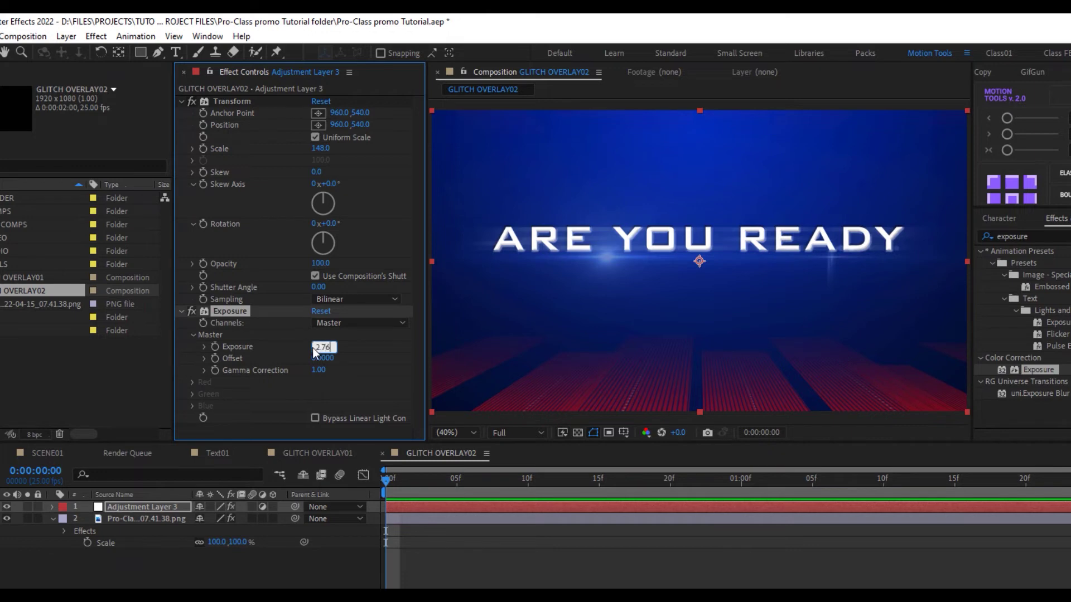
pyautogui.press('Return')
pyautogui.press('space')
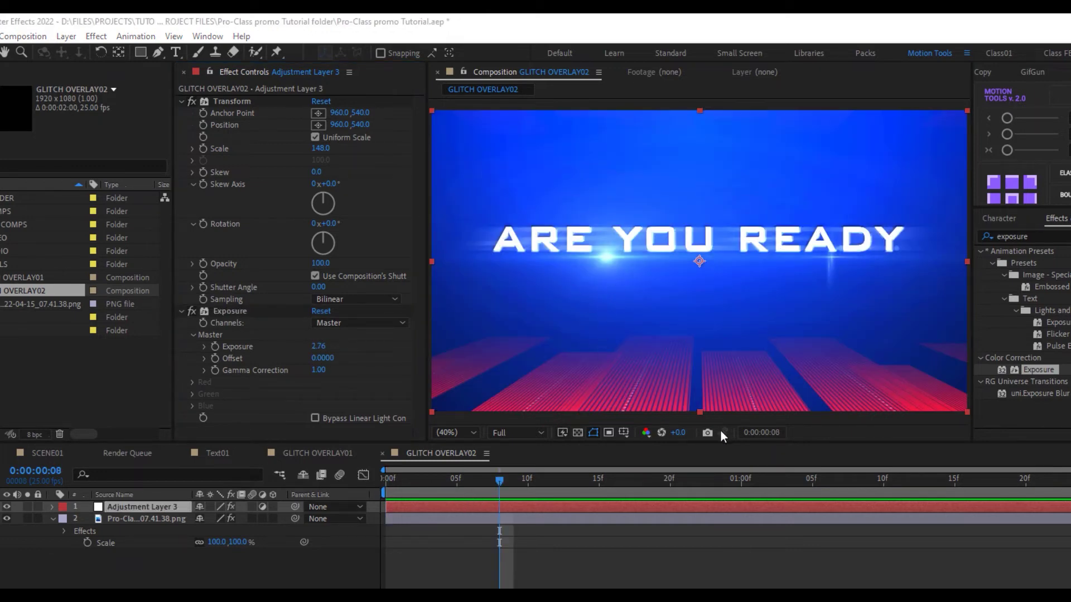
# Draw a rectangular mask on the adjustment layer around the left half of the ARE YOU READY title
pyautogui.click(141, 53)
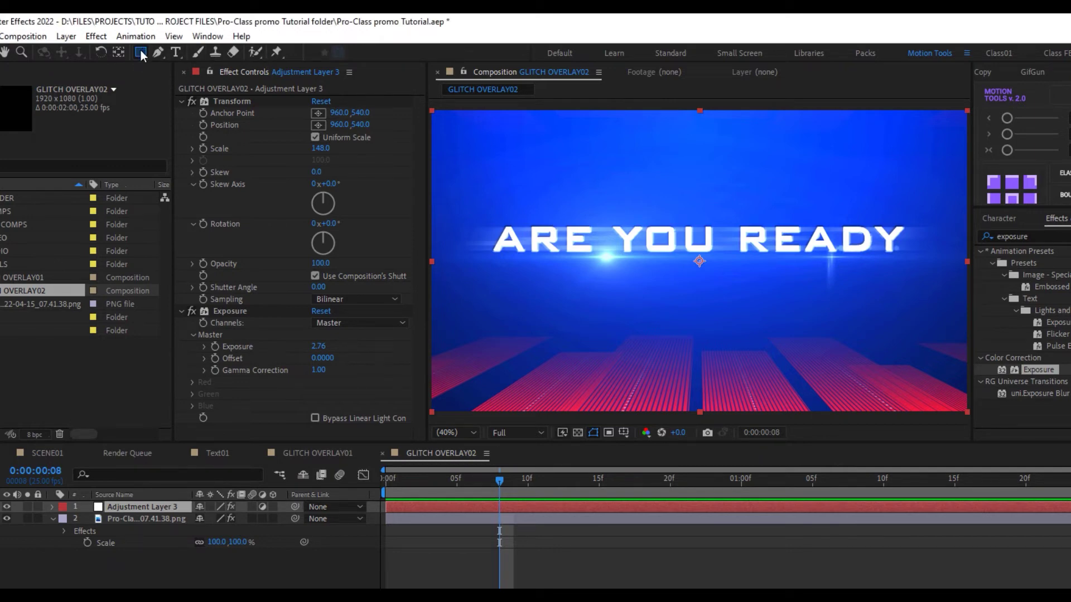
pyautogui.click(155, 509)
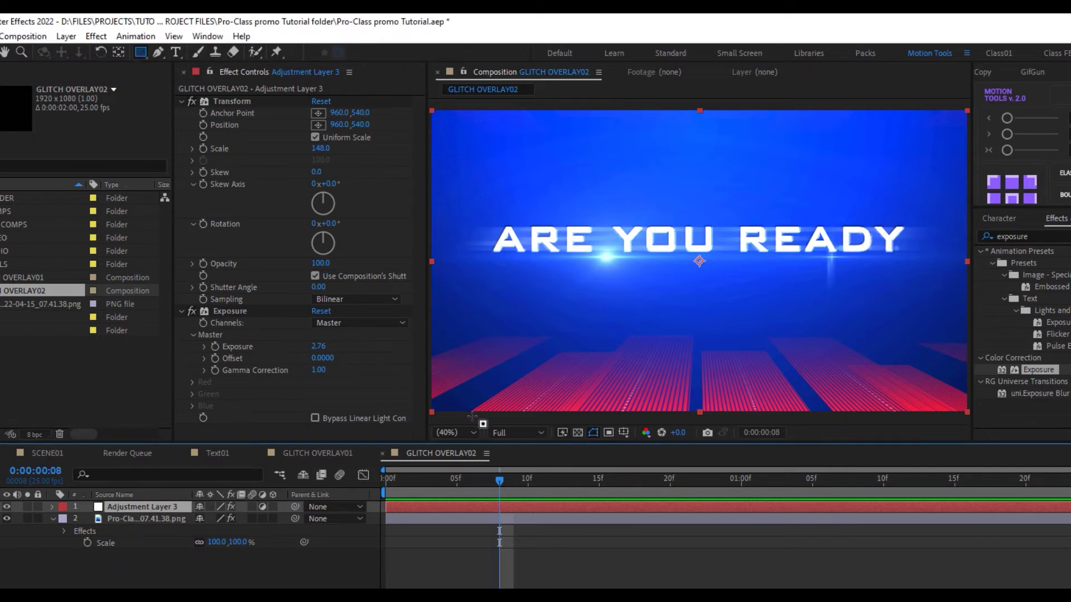
pyautogui.moveTo(475, 219); pyautogui.dragTo(691, 323)
pyautogui.press('v')
pyautogui.click(143, 508)
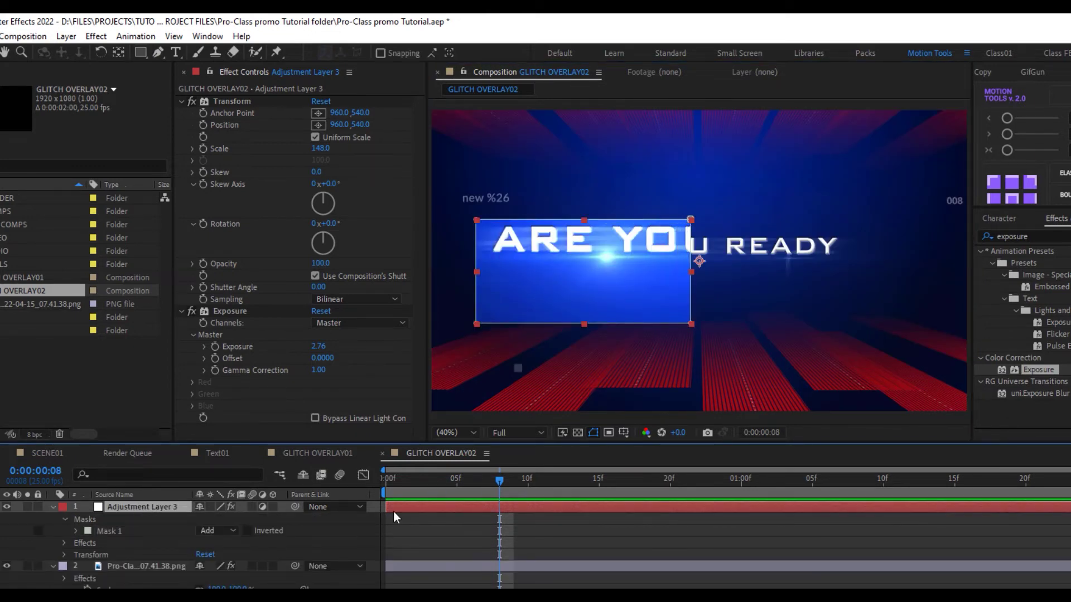
# Trim the masked adjustment layer to run from 0:00:00:01 through 0:00:00:05
pyautogui.moveTo(500, 483)
pyautogui.mouseDown()
pyautogui.moveTo(526, 484)
pyautogui.moveTo(514, 483)
pyautogui.mouseUp()
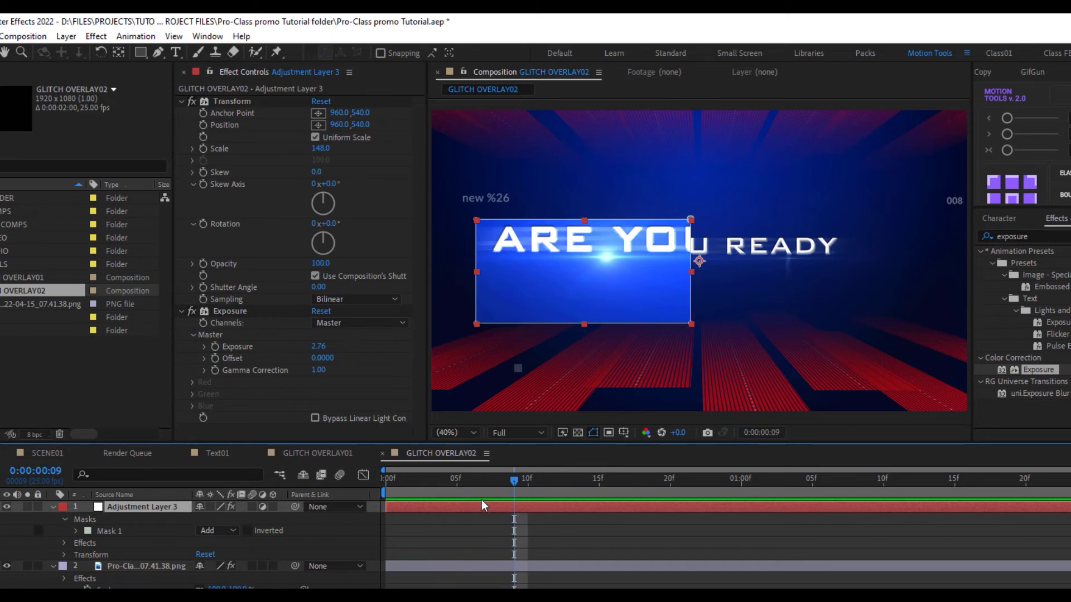
pyautogui.moveTo(494, 485); pyautogui.dragTo(401, 483)
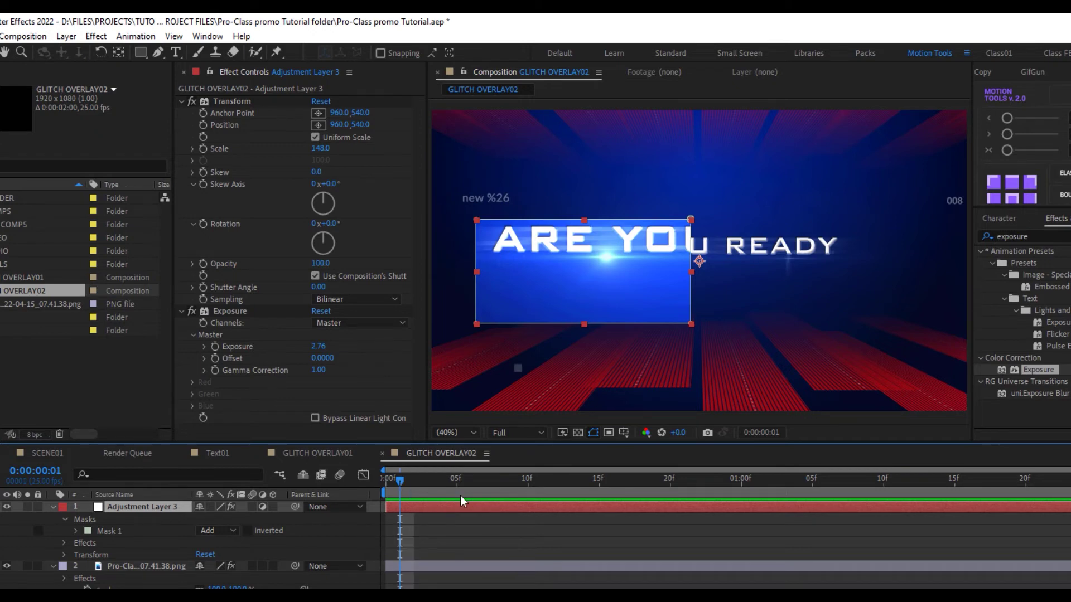
pyautogui.scroll(3, 460, 495)
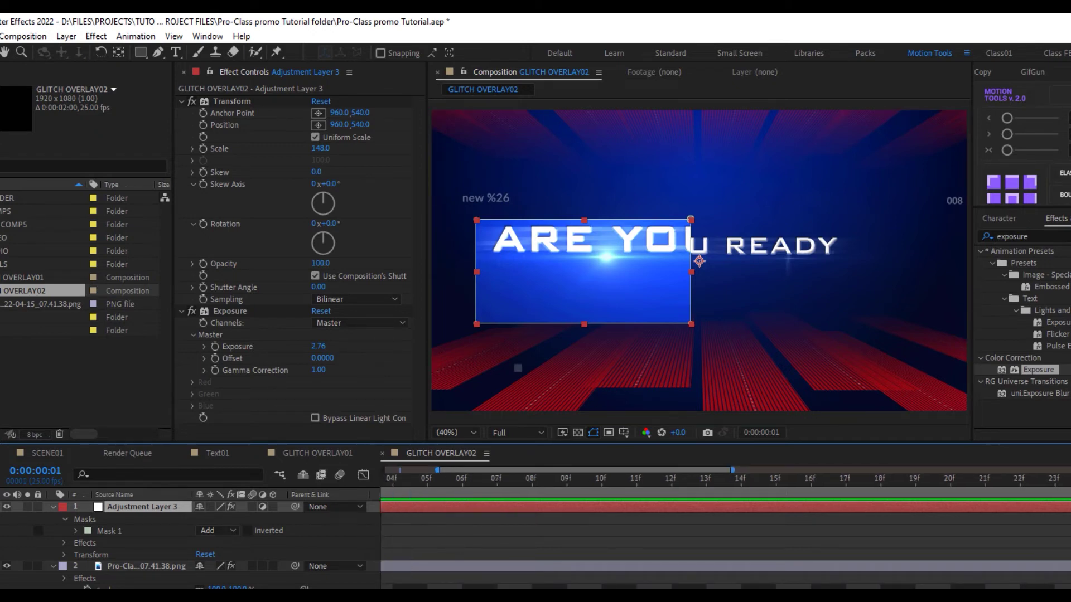
pyautogui.moveTo(433, 486); pyautogui.dragTo(563, 494)
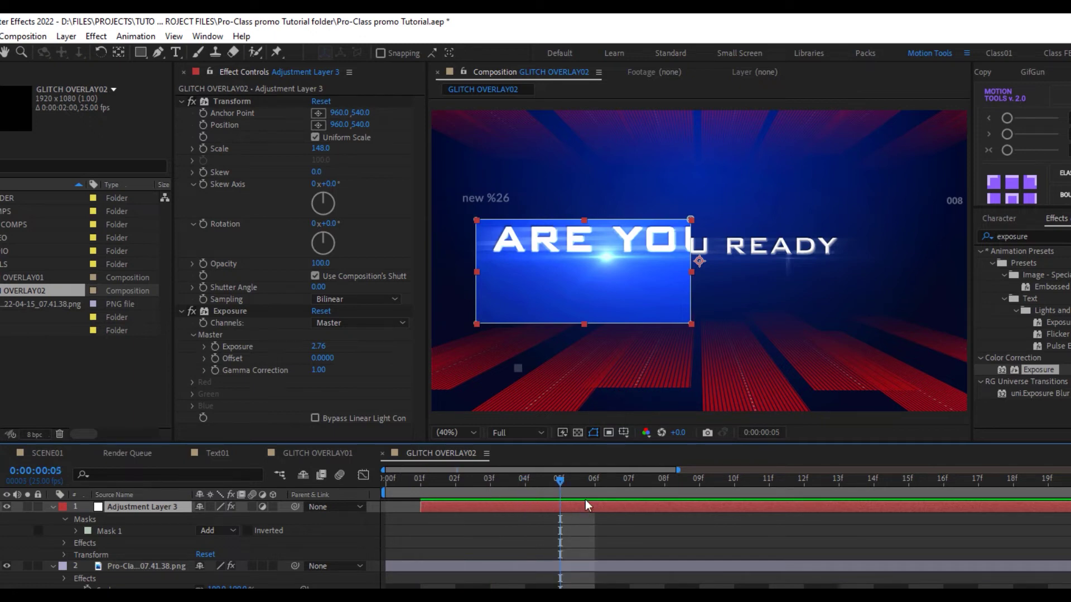
pyautogui.hotkey('alt', ']')
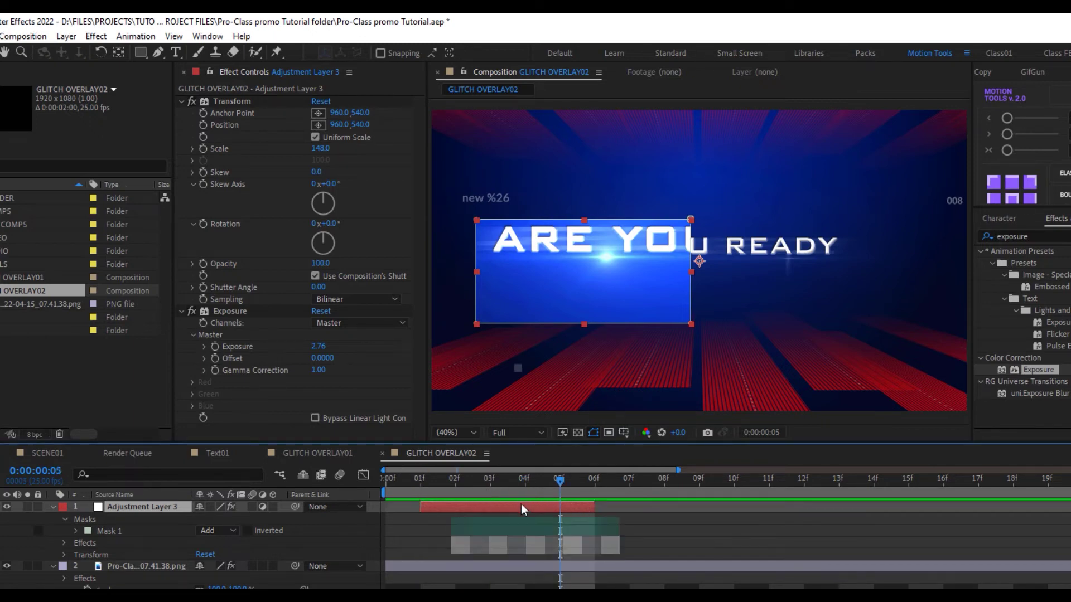
# Duplicate the masked adjustment layer, move the copy to start at 0:00:00:07 and shorten it to one frame
pyautogui.hotkey('ctrl', 'd')
pyautogui.moveTo(552, 503); pyautogui.dragTo(831, 510)
pyautogui.moveTo(834, 514); pyautogui.dragTo(714, 509)
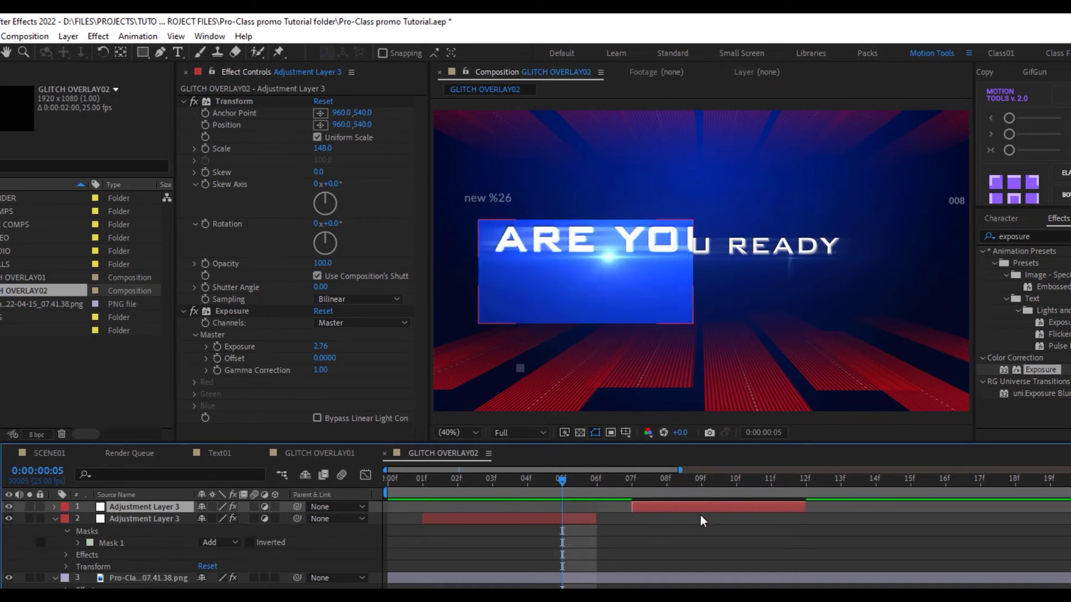
pyautogui.moveTo(808, 508); pyautogui.dragTo(667, 508)
pyautogui.moveTo(562, 487); pyautogui.dragTo(649, 492)
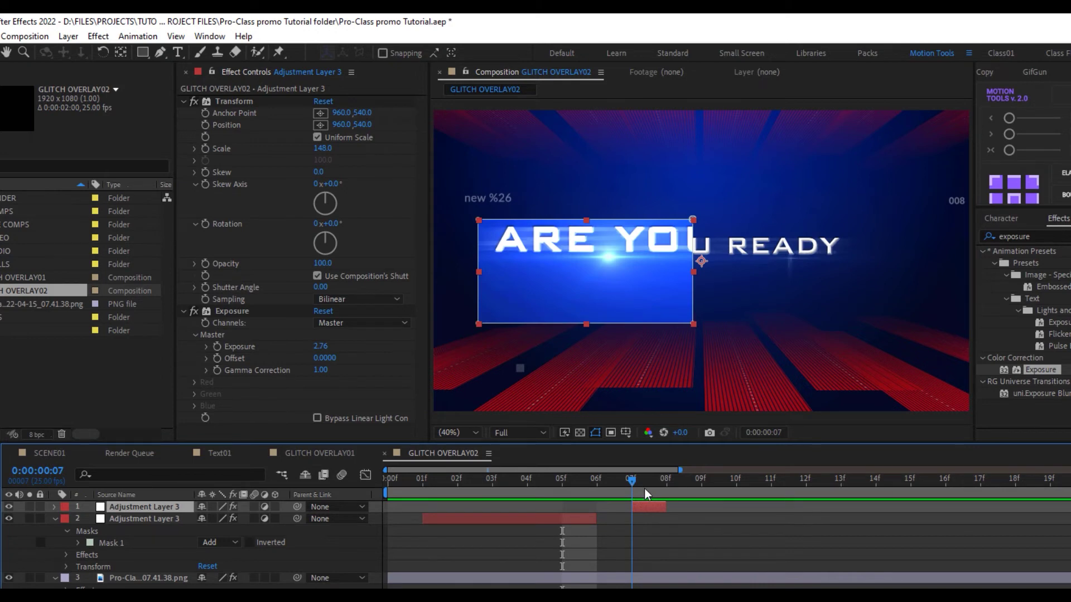
# Duplicate the one-frame adjustment layer twice, placing the copies at 0:00:00:12 and 0:00:00:17
pyautogui.hotkey('ctrl', 'd')
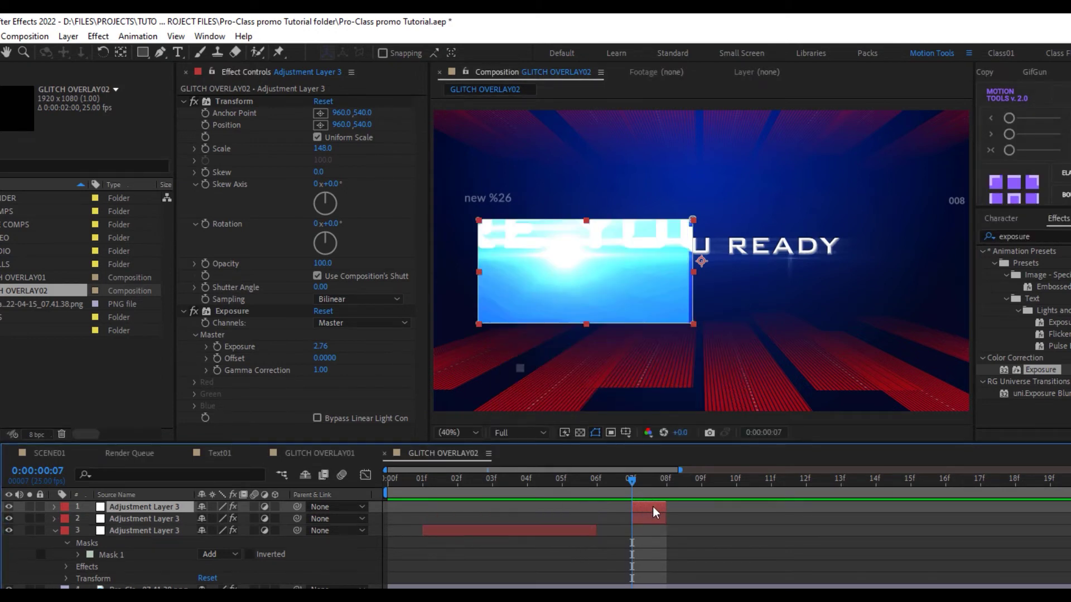
pyautogui.moveTo(648, 508); pyautogui.dragTo(830, 520)
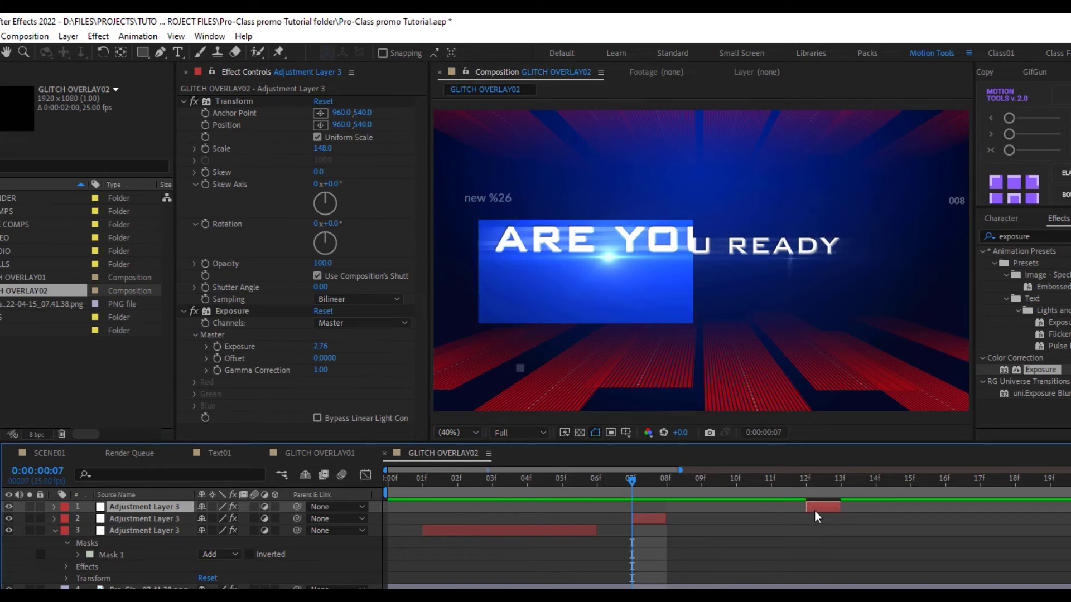
pyautogui.hotkey('ctrl', 'd')
pyautogui.moveTo(828, 506); pyautogui.dragTo(1002, 513)
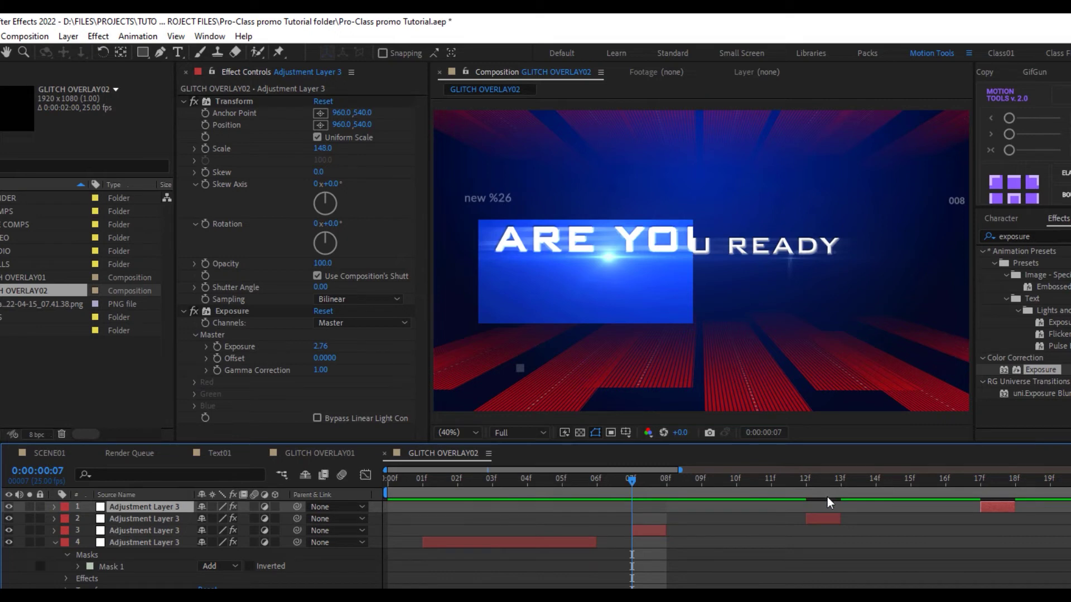
# Trim one frame off the end of the first masked adjustment layer, and reshape the 0:00:00:07 layer's mask into a wide box over READY's lower half
pyautogui.moveTo(597, 541); pyautogui.dragTo(553, 540)
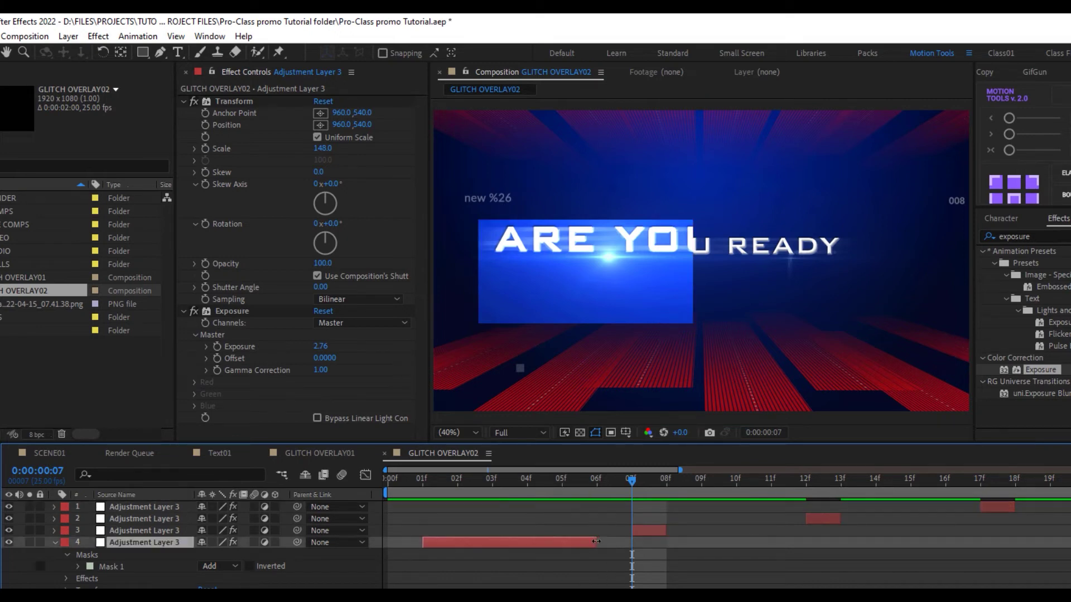
pyautogui.moveTo(493, 482); pyautogui.dragTo(647, 487)
pyautogui.click(645, 533)
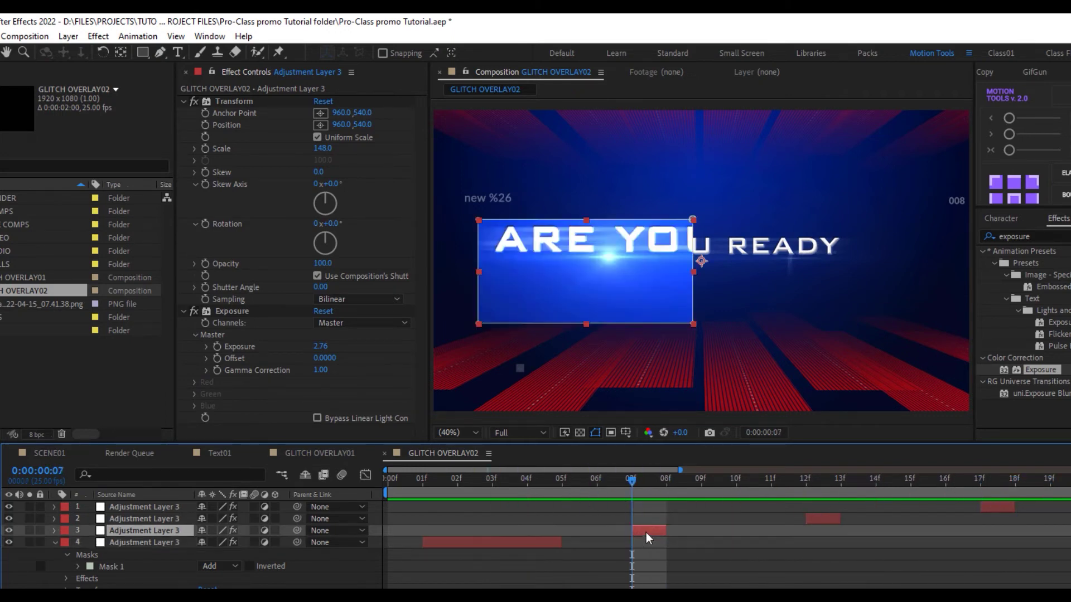
pyautogui.press('m')
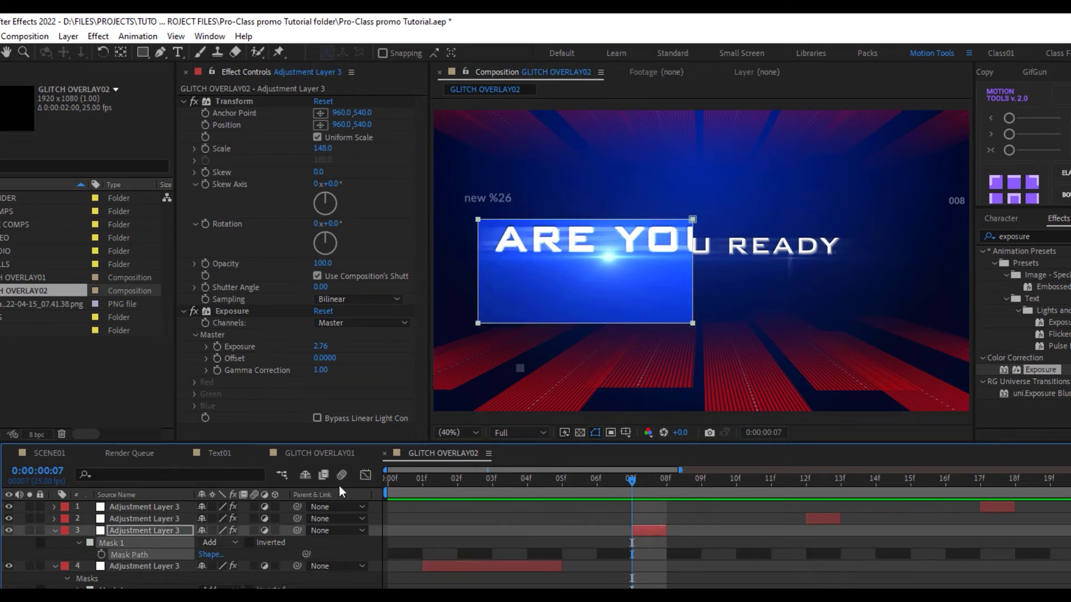
pyautogui.click(694, 220)
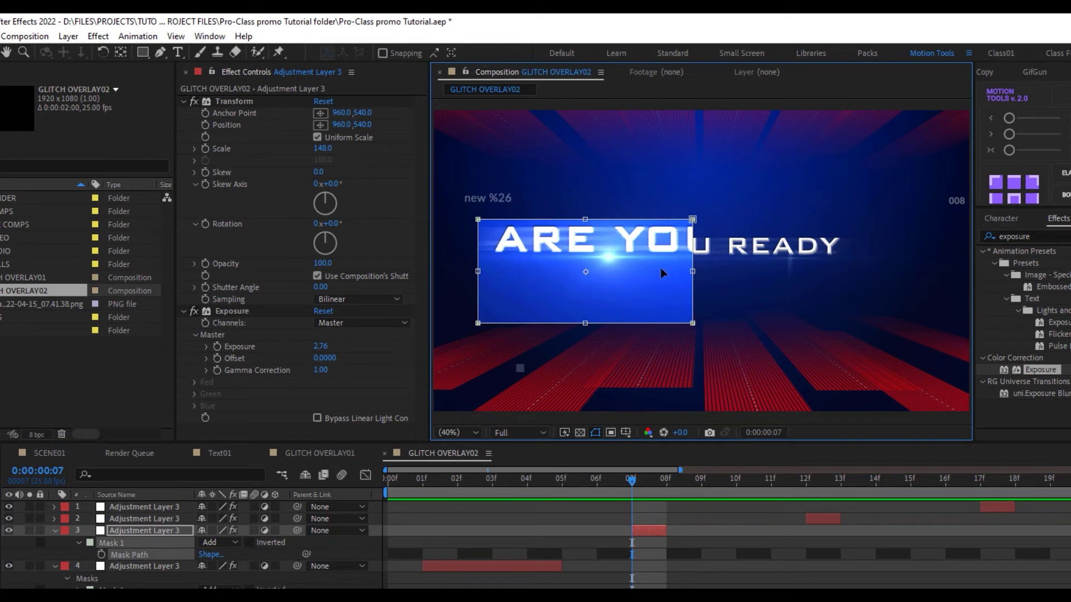
pyautogui.moveTo(602, 278); pyautogui.dragTo(830, 264)
pyautogui.moveTo(949, 264); pyautogui.dragTo(892, 264)
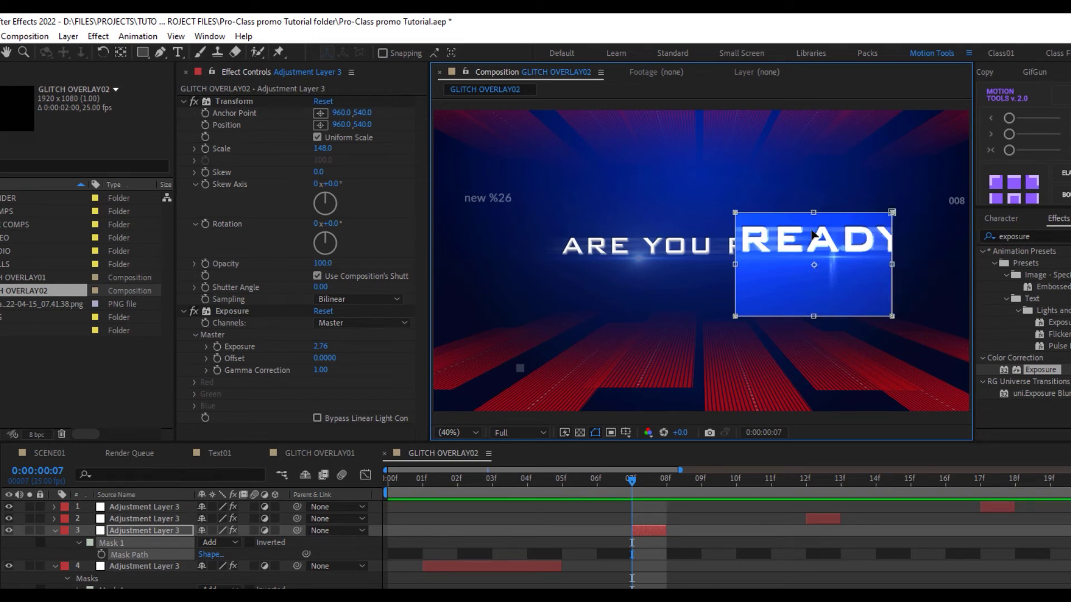
pyautogui.moveTo(813, 212); pyautogui.dragTo(813, 246)
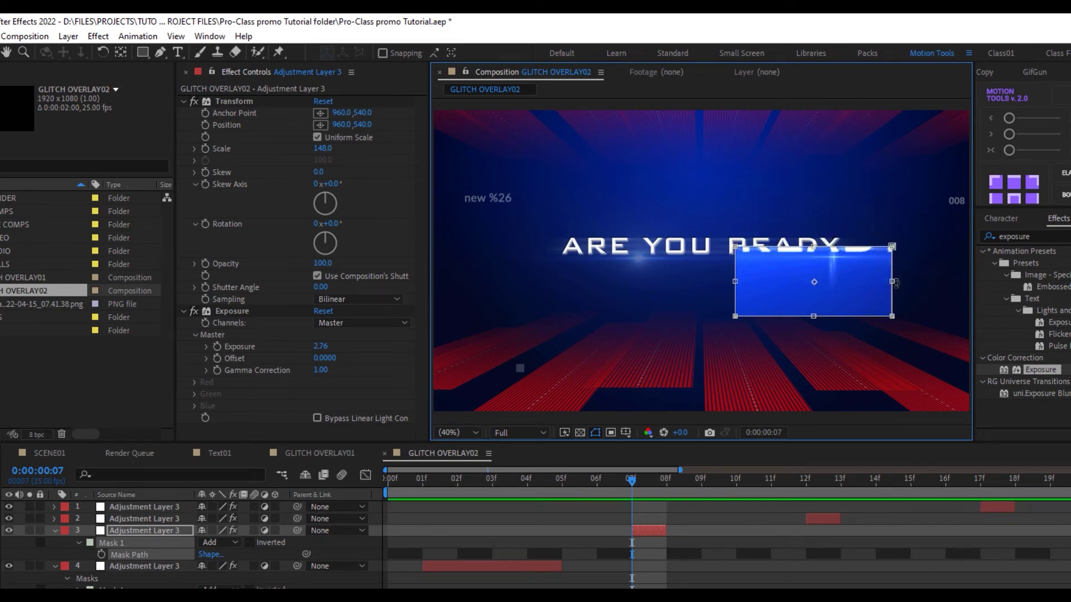
pyautogui.moveTo(893, 281); pyautogui.dragTo(910, 281)
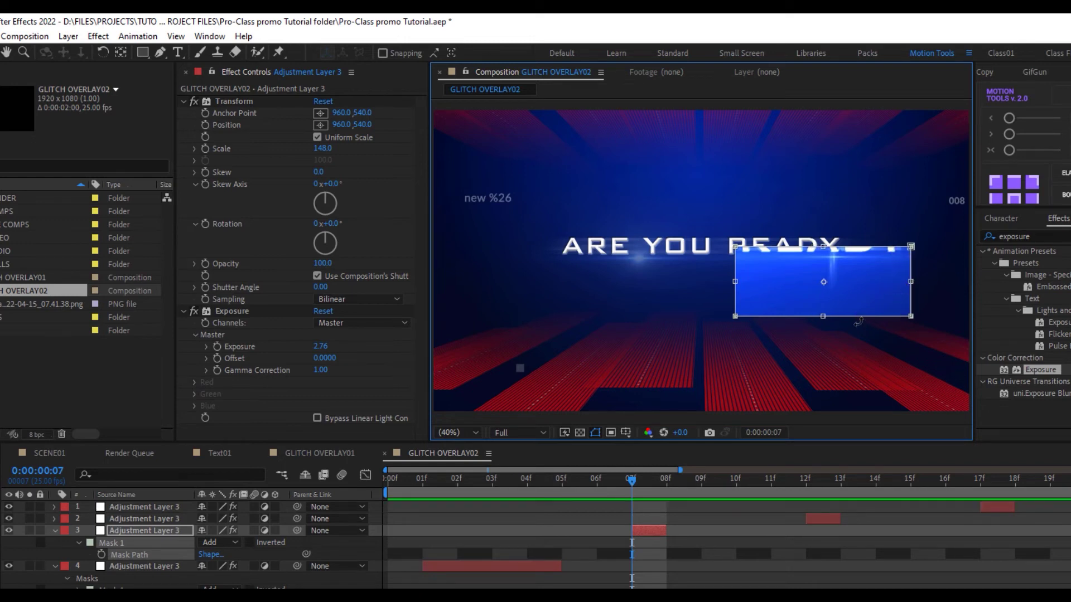
# Narrow the mask on the adjustment layer at 0:00:00:12 to a box over the middle of the title's left half
pyautogui.click(803, 556)
pyautogui.click(818, 479)
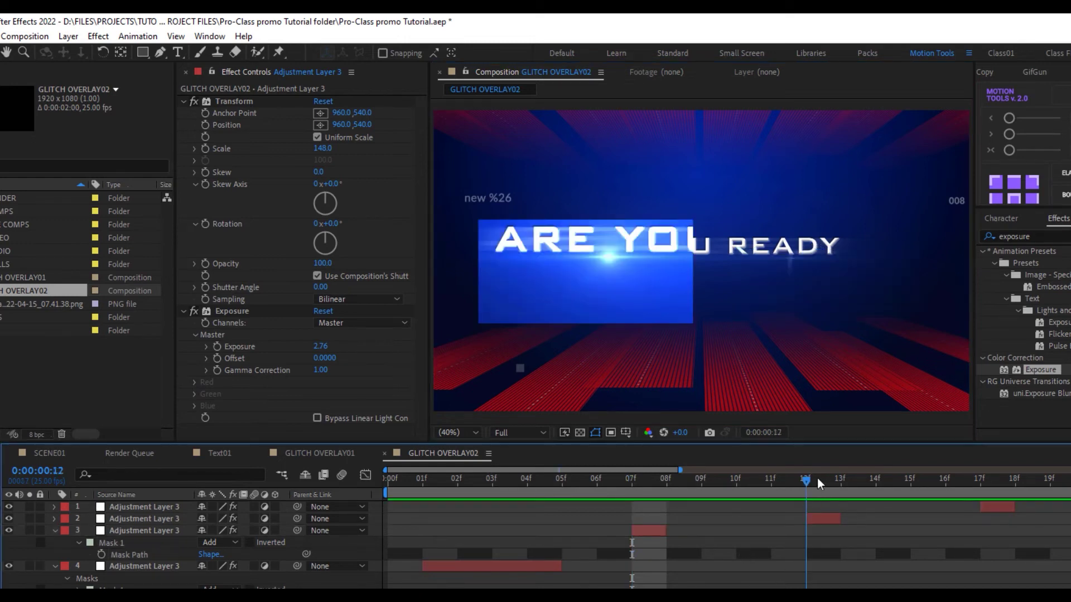
pyautogui.click(826, 519)
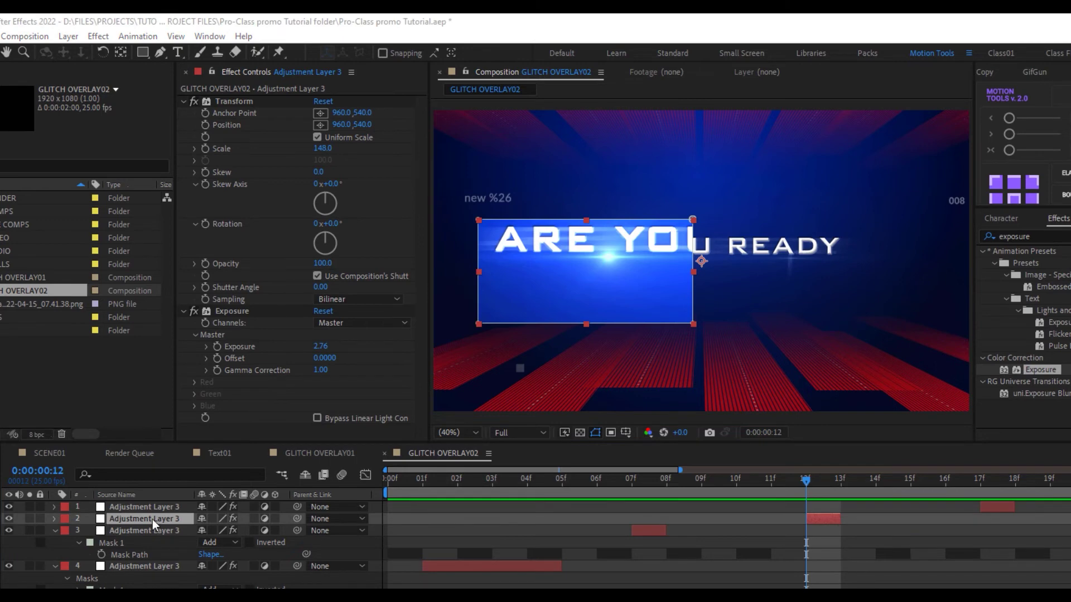
pyautogui.press('m')
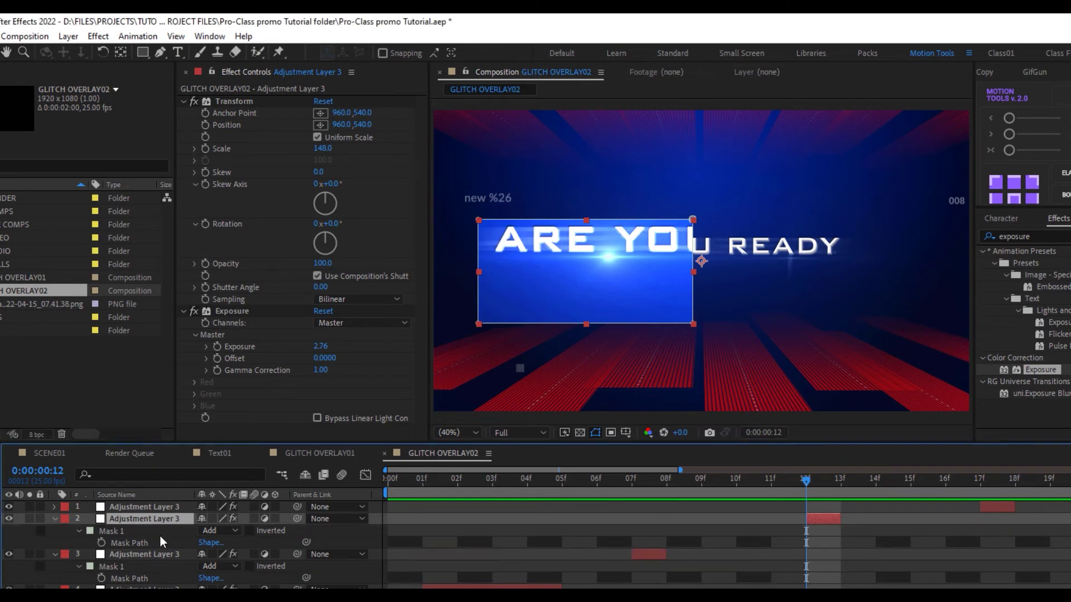
pyautogui.click(142, 542)
pyautogui.doubleClick(535, 273)
pyautogui.moveTo(543, 275); pyautogui.dragTo(650, 274)
pyautogui.moveTo(799, 271); pyautogui.dragTo(679, 270)
# Stretch the 0:00:00:12 layer's mask into a tall vertical strip and centre it over the word YOU
pyautogui.moveTo(631, 322); pyautogui.dragTo(631, 382)
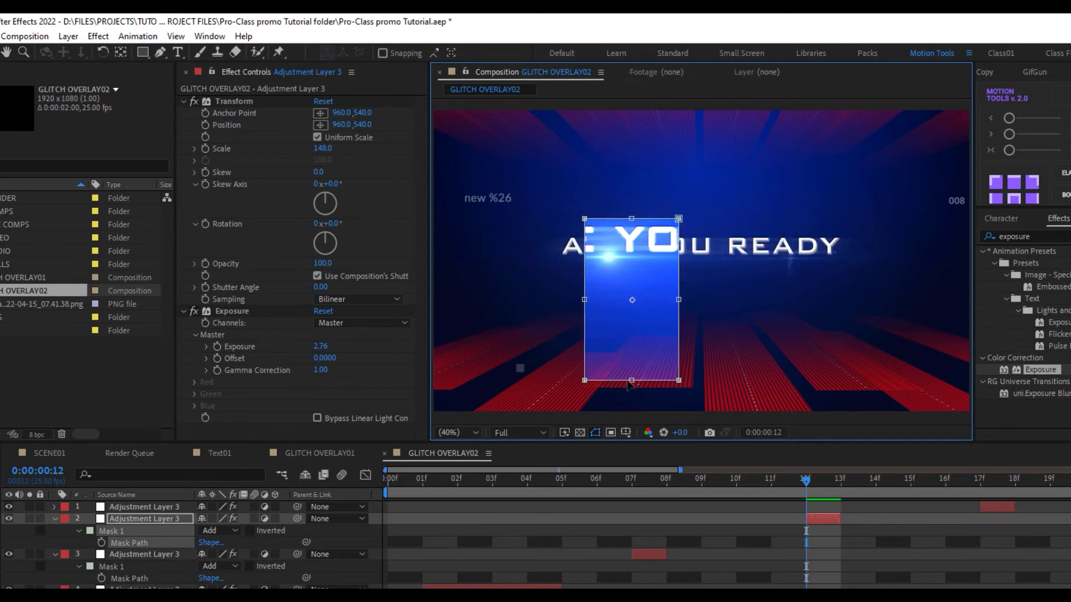
pyautogui.moveTo(631, 192); pyautogui.dragTo(631, 159)
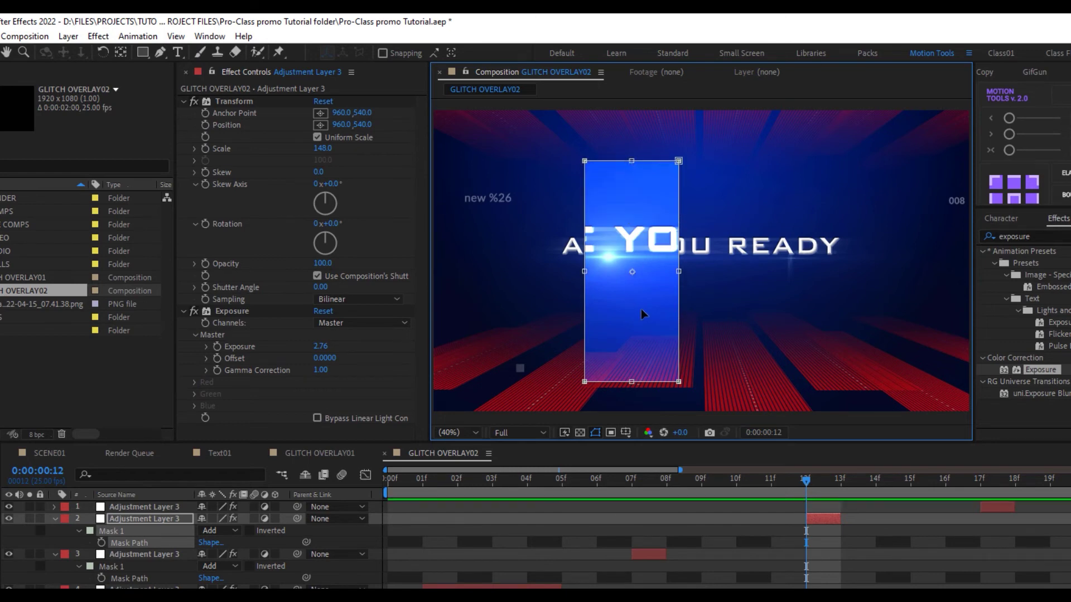
pyautogui.moveTo(641, 309); pyautogui.dragTo(673, 307)
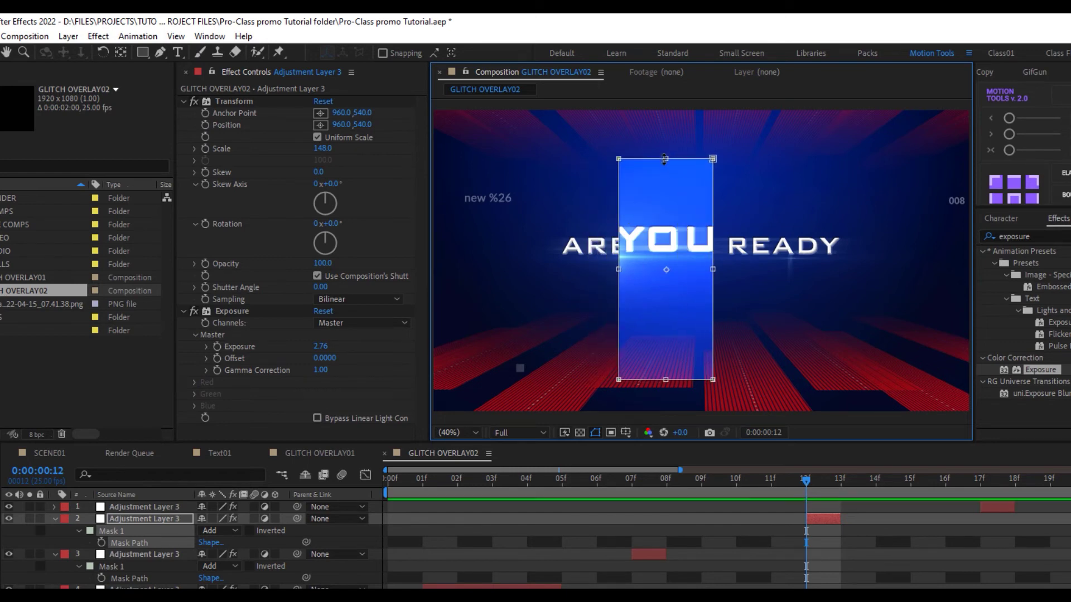
pyautogui.moveTo(665, 158); pyautogui.dragTo(665, 136)
pyautogui.moveTo(666, 380)
pyautogui.mouseDown()
pyautogui.moveTo(665, 394)
pyautogui.moveTo(665, 383)
pyautogui.mouseUp()
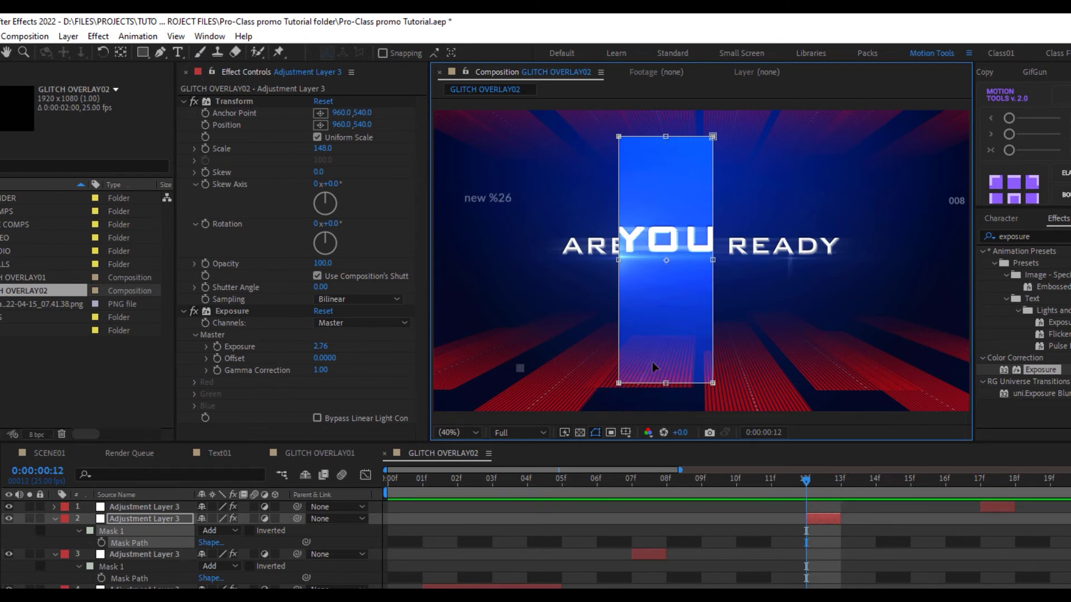
# Move the mask of the adjustment layer at 0:00:00:17 up and across to the title's right side
pyautogui.moveTo(816, 500); pyautogui.dragTo(990, 495)
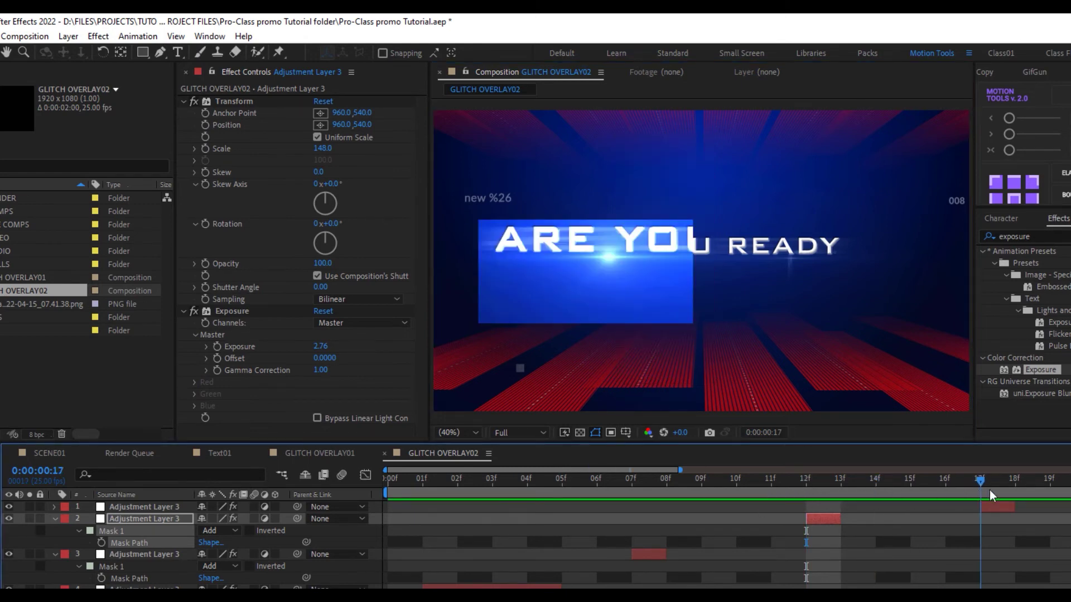
pyautogui.click(152, 508)
pyautogui.press('m')
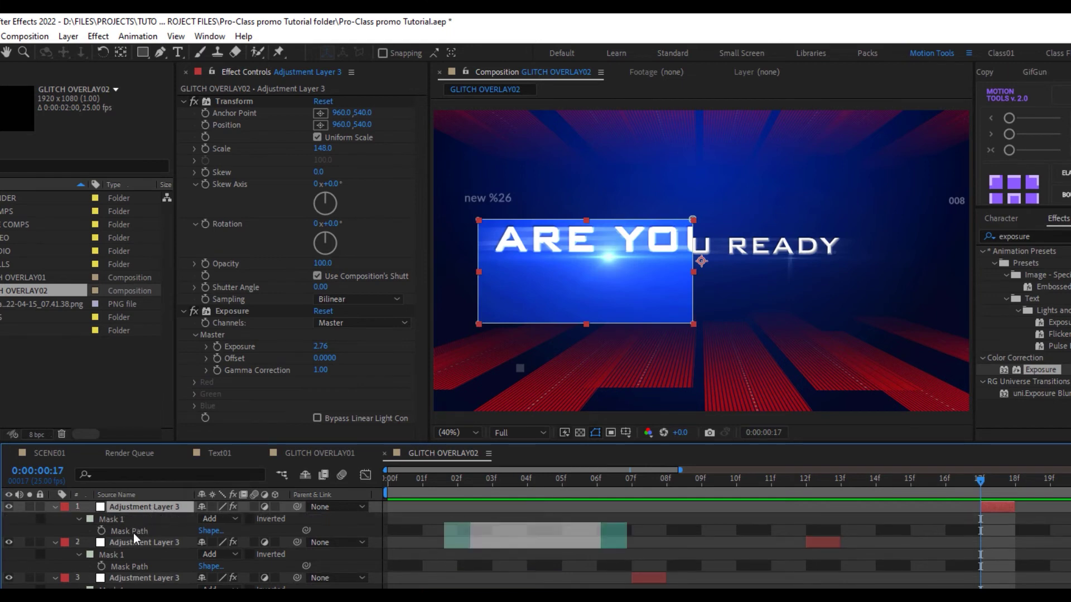
pyautogui.click(133, 533)
pyautogui.moveTo(578, 295); pyautogui.dragTo(870, 263)
pyautogui.click(144, 531)
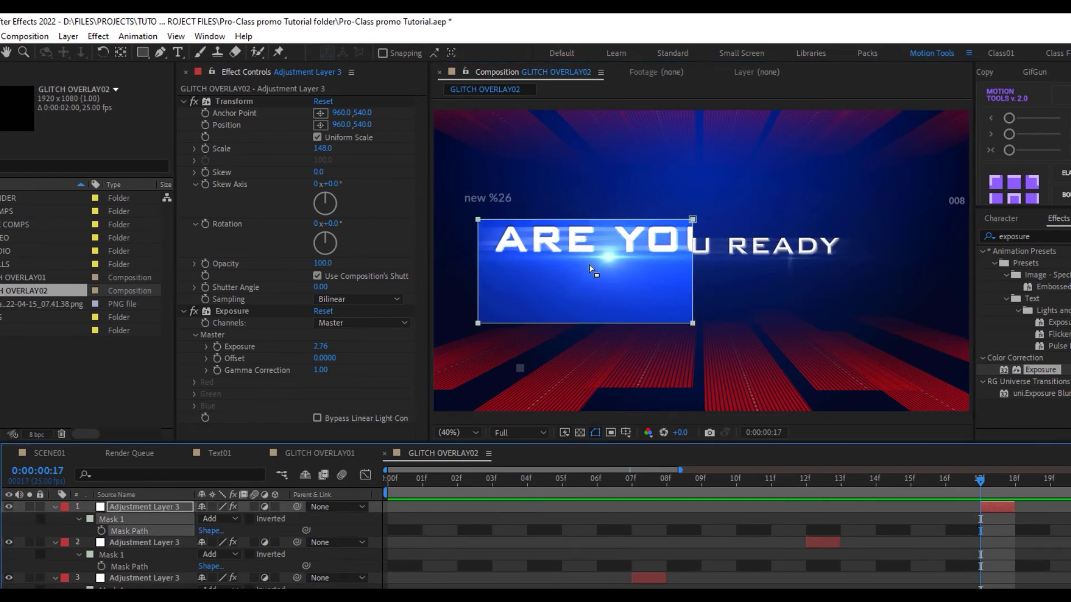
pyautogui.doubleClick(478, 221)
pyautogui.moveTo(570, 292); pyautogui.dragTo(800, 211)
# Narrow the 0:00:00:17 layer's mask to a small, nearly square box and place it just above the end of READY
pyautogui.scroll(-2, 828, 209)
pyautogui.hotkey('shift', 'Left')
pyautogui.hotkey('shift', 'Left')
pyautogui.hotkey('shift', 'Left')
pyautogui.hotkey('shift', 'Left')
pyautogui.hotkey('shift', 'Left')
pyautogui.hotkey('shift', 'Left')
pyautogui.hotkey('shift', 'Left')
pyautogui.hotkey('shift', 'Left')
pyautogui.hotkey('shift', 'Left')
pyautogui.hotkey('shift', 'Left')
pyautogui.hotkey('shift', 'Left')
pyautogui.hotkey('shift', 'Left')
pyautogui.hotkey('shift', 'Left')
pyautogui.hotkey('shift', 'Left')
pyautogui.hotkey('shift', 'Left')
pyautogui.hotkey('shift', 'Left')
pyautogui.hotkey('shift', 'Left')
pyautogui.hotkey('shift', 'Left')
pyautogui.hotkey('shift', 'Left')
pyautogui.hotkey('shift', 'Down')
pyautogui.hotkey('shift', 'Down')
pyautogui.hotkey('shift', 'Down')
pyautogui.moveTo(720, 211); pyautogui.dragTo(815, 228)
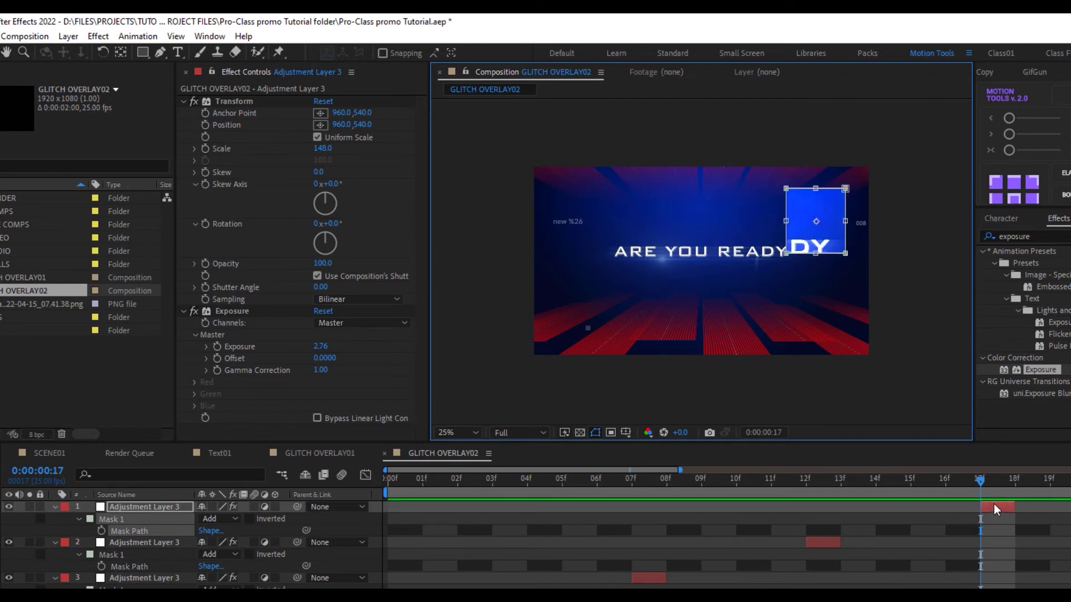
# Set the Transform effect's Scale to 188 on the adjustment layer at 0:00:00:17 and to 144 on the one at 0:00:00:12
pyautogui.click(994, 505)
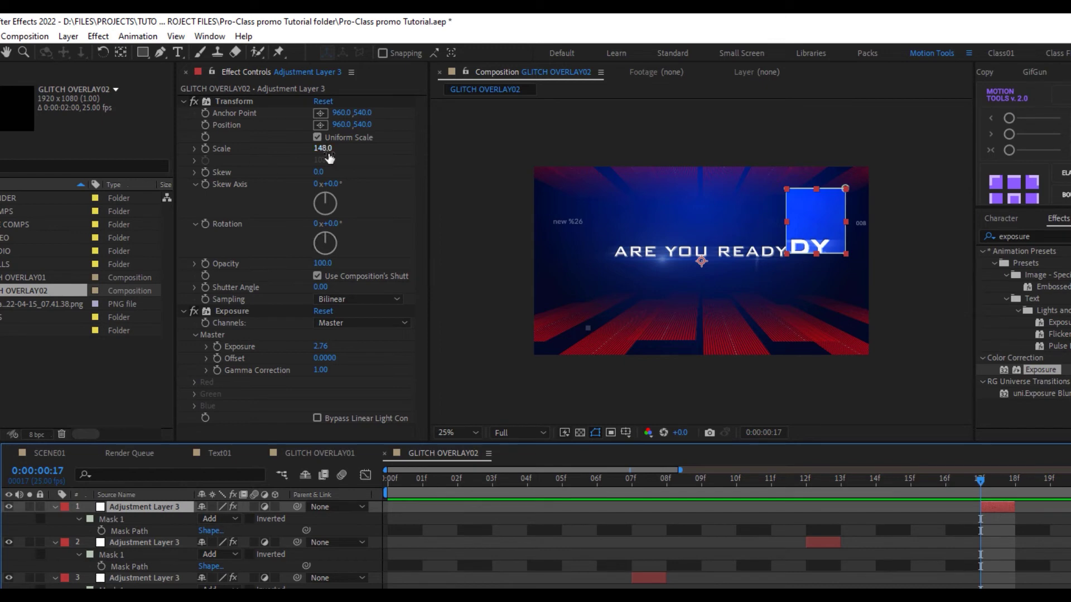
pyautogui.moveTo(323, 149); pyautogui.dragTo(350, 150)
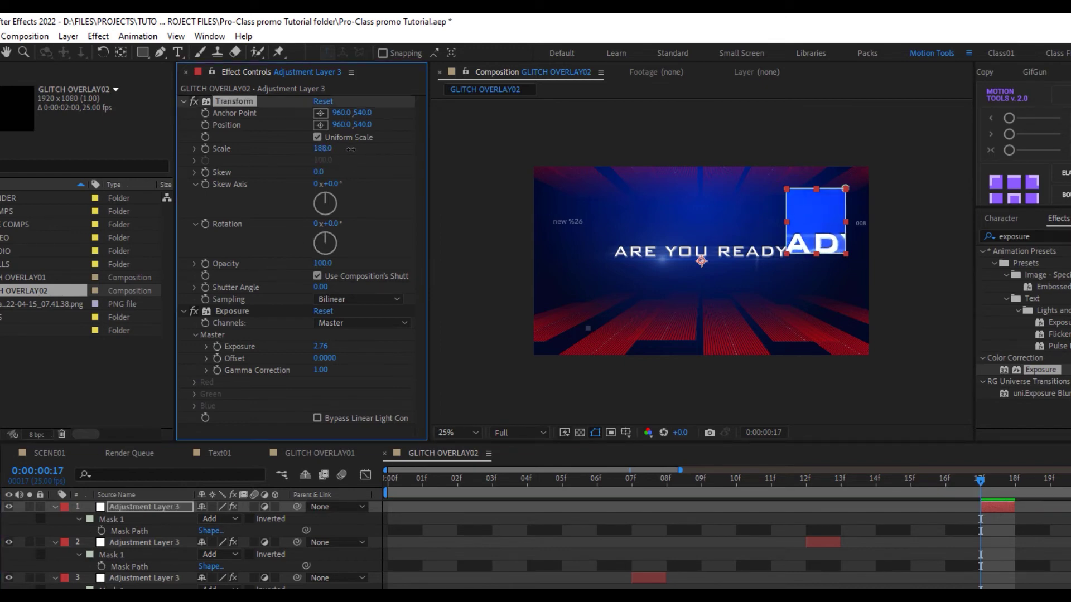
pyautogui.click(822, 486)
pyautogui.click(814, 543)
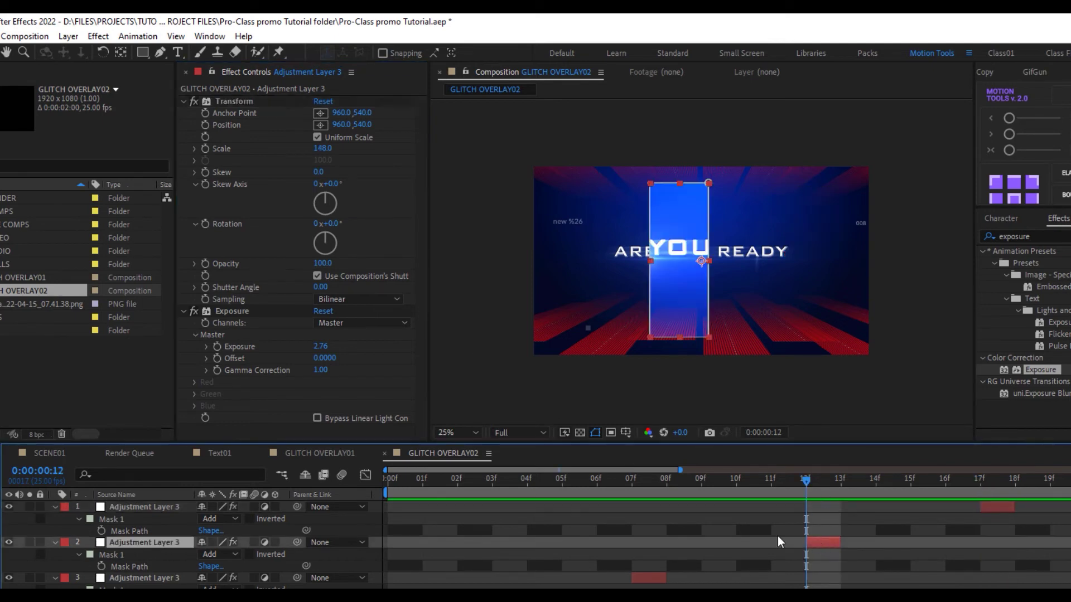
pyautogui.moveTo(324, 149); pyautogui.dragTo(319, 148)
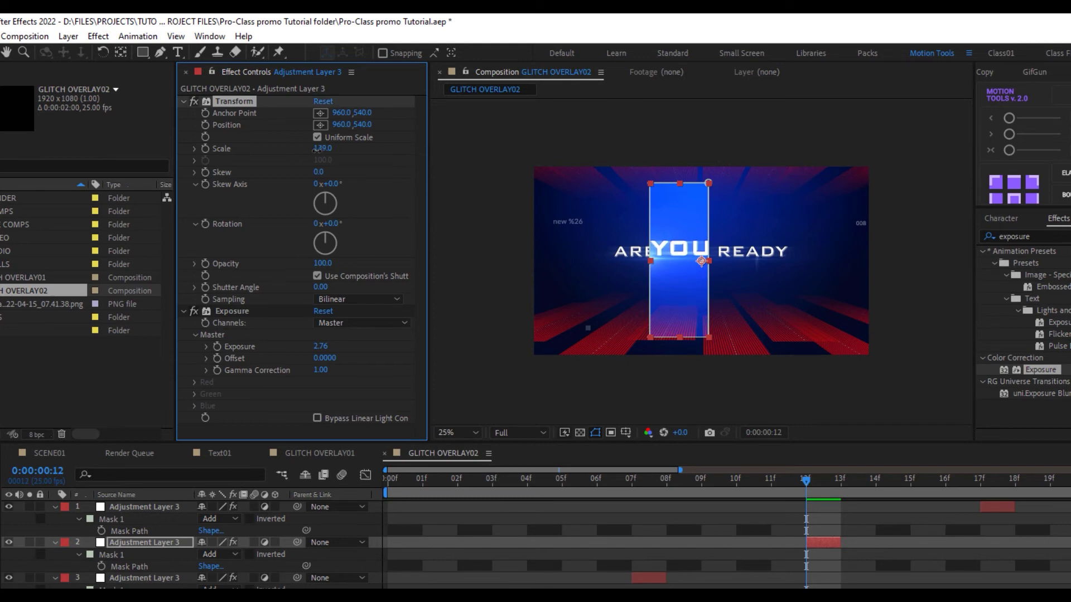
# Apply Fast Box Blur to the adjustment layer at 0:00:00:07 with a Blur Radius of 30 and Repeat Edge Pixels enabled
pyautogui.click(648, 479)
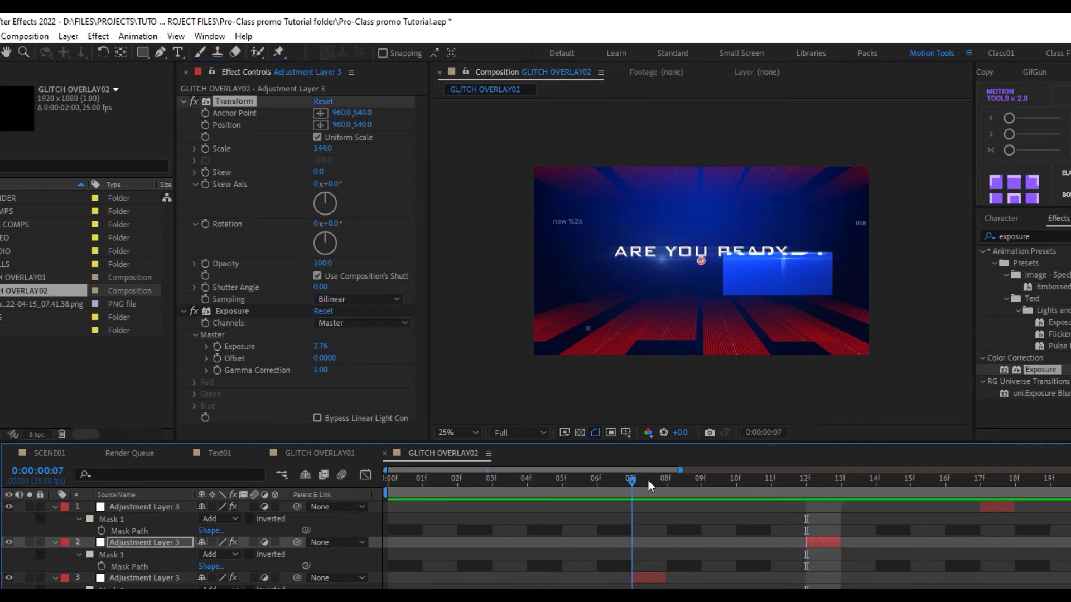
pyautogui.click(642, 577)
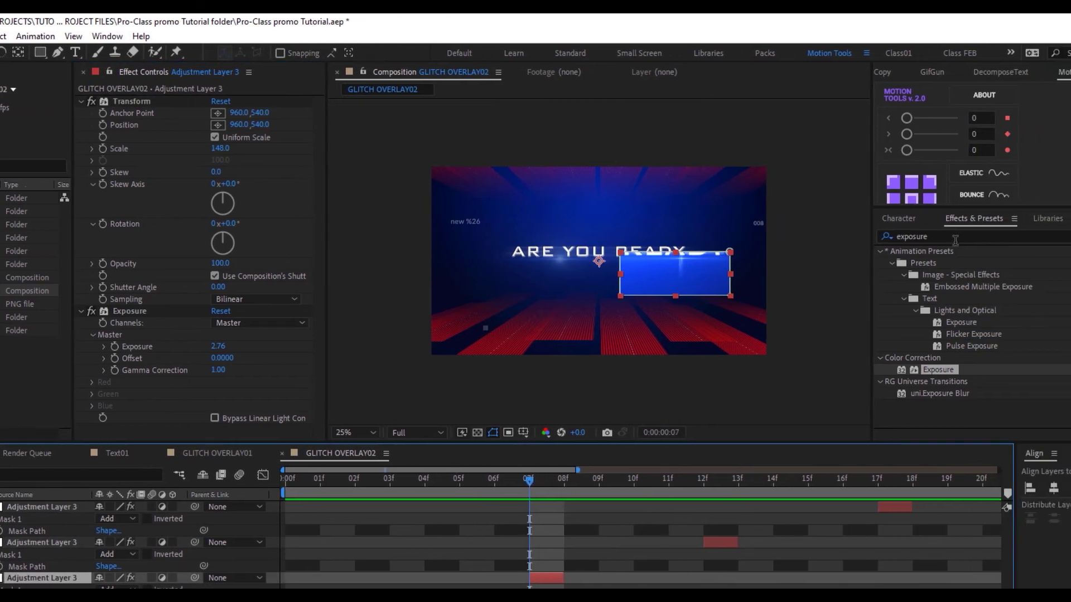
pyautogui.click(1014, 236)
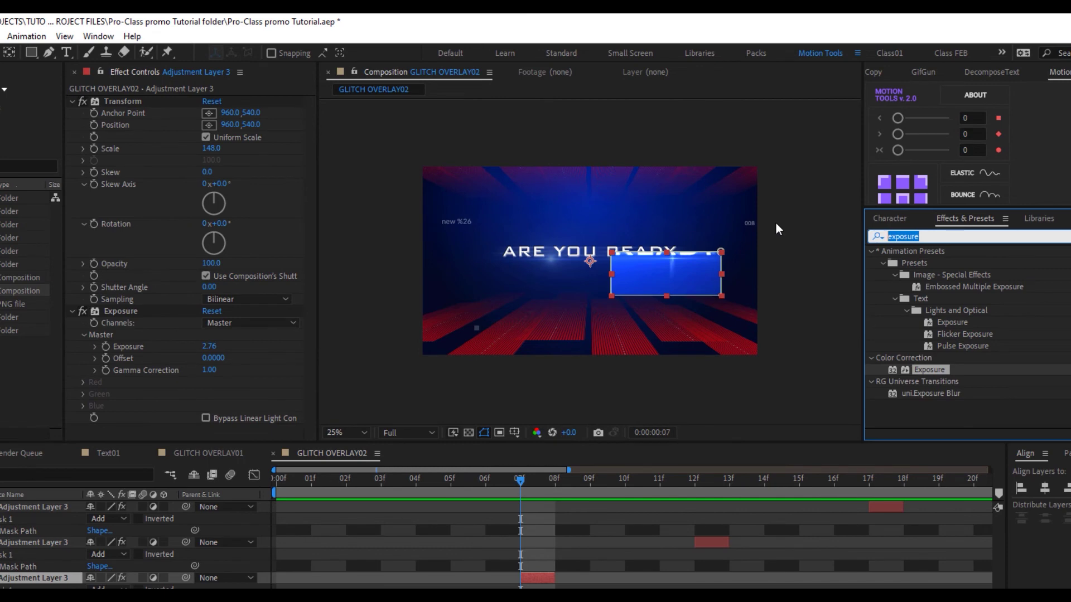
pyautogui.write('fast bo')
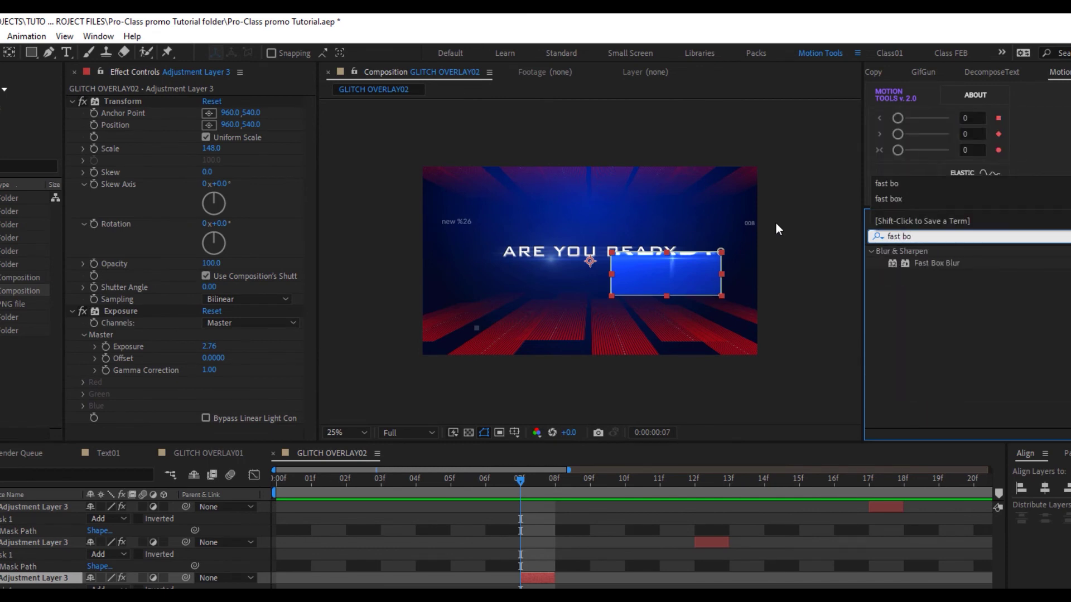
pyautogui.moveTo(937, 263); pyautogui.dragTo(527, 580)
pyautogui.moveTo(206, 398); pyautogui.dragTo(227, 401)
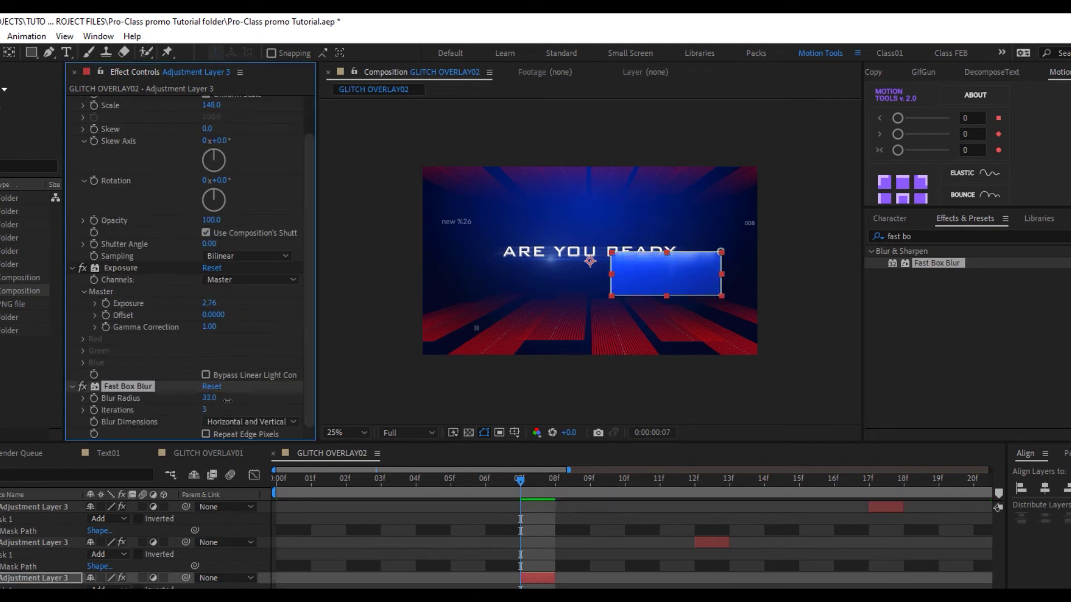
pyautogui.click(255, 406)
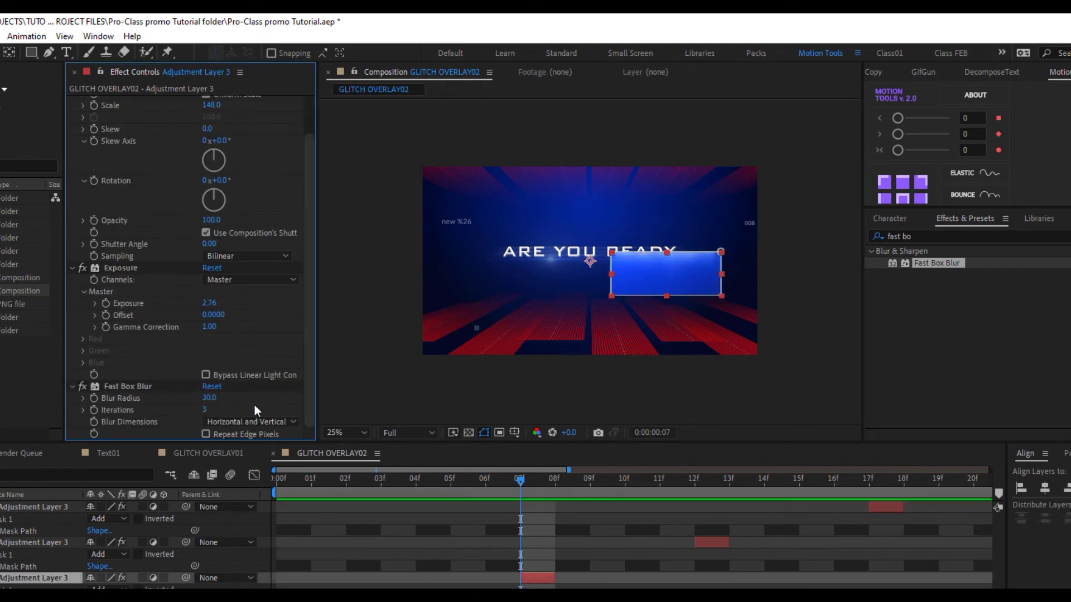
pyautogui.click(205, 434)
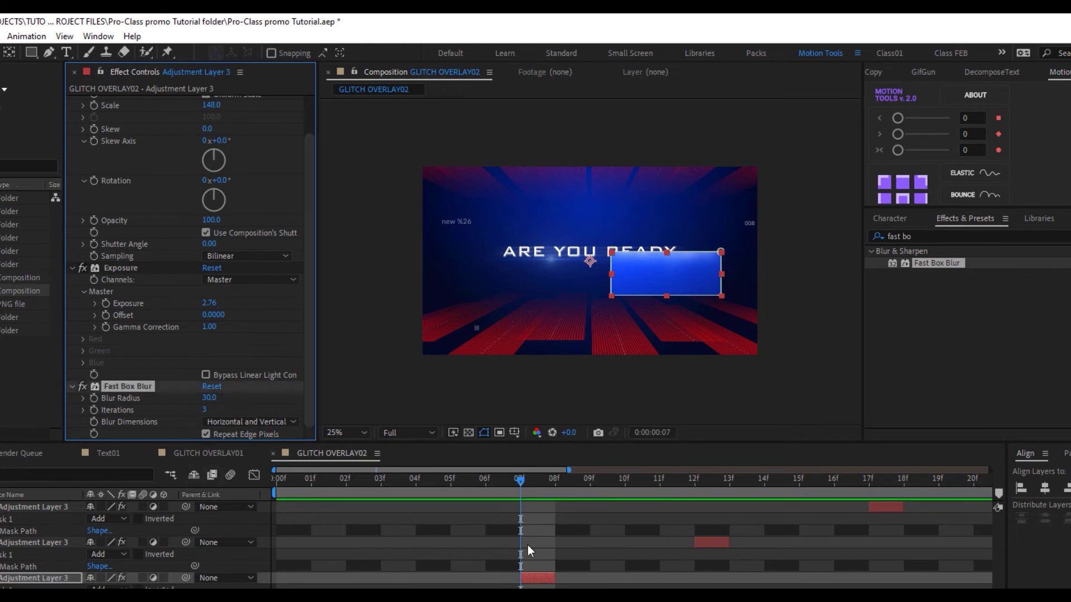
# Preview the flickering glitch across the whole GLITCH OVERLAY02 timeline
pyautogui.moveTo(514, 482); pyautogui.dragTo(624, 519)
pyautogui.press(';')
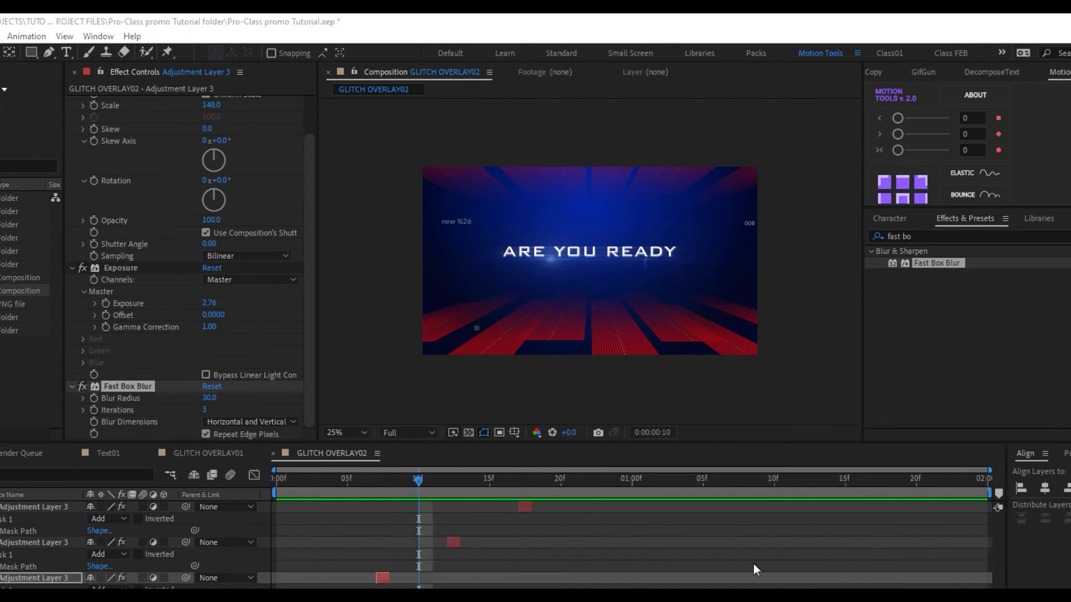
pyautogui.press('space')
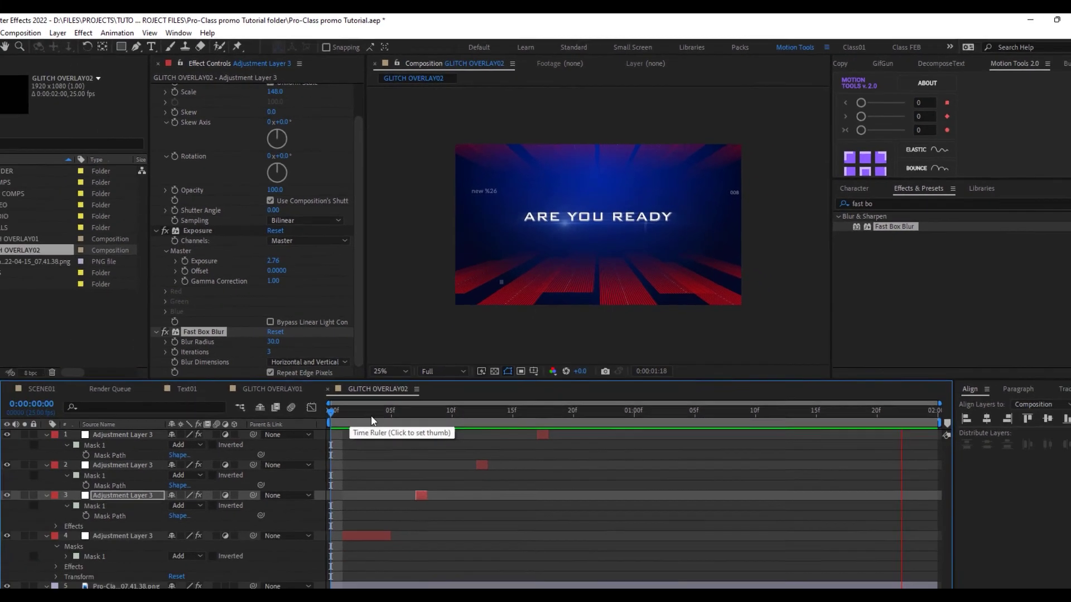
pyautogui.moveTo(373, 420); pyautogui.dragTo(526, 416)
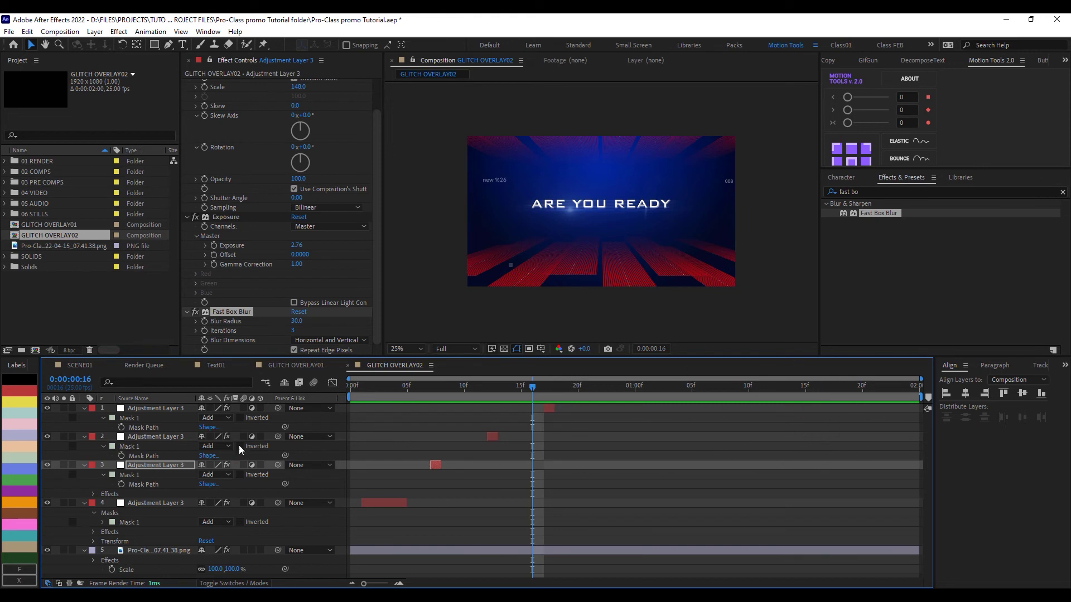
# Collapse the properties of all layers in GLITCH OVERLAY02 and select the earliest adjustment layer
pyautogui.hotkey('ctrl', 'a')
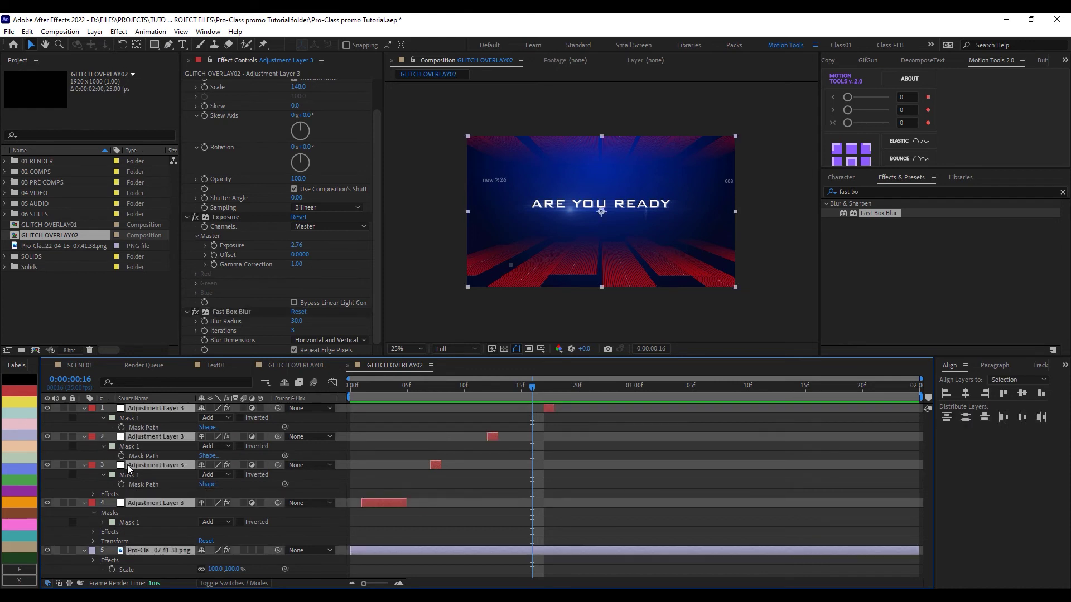
pyautogui.press('u')
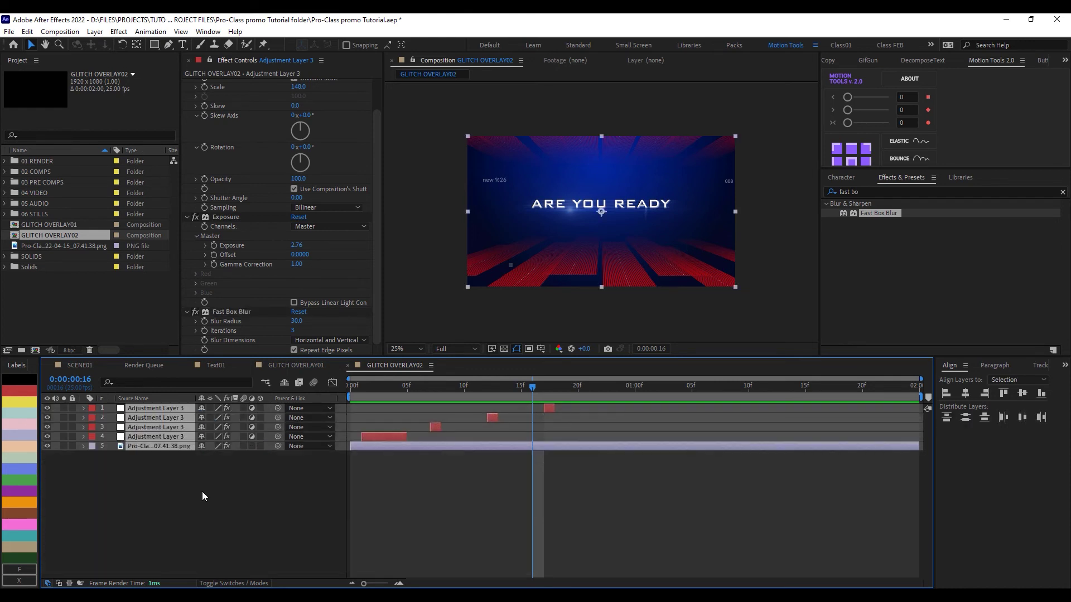
pyautogui.click(157, 436)
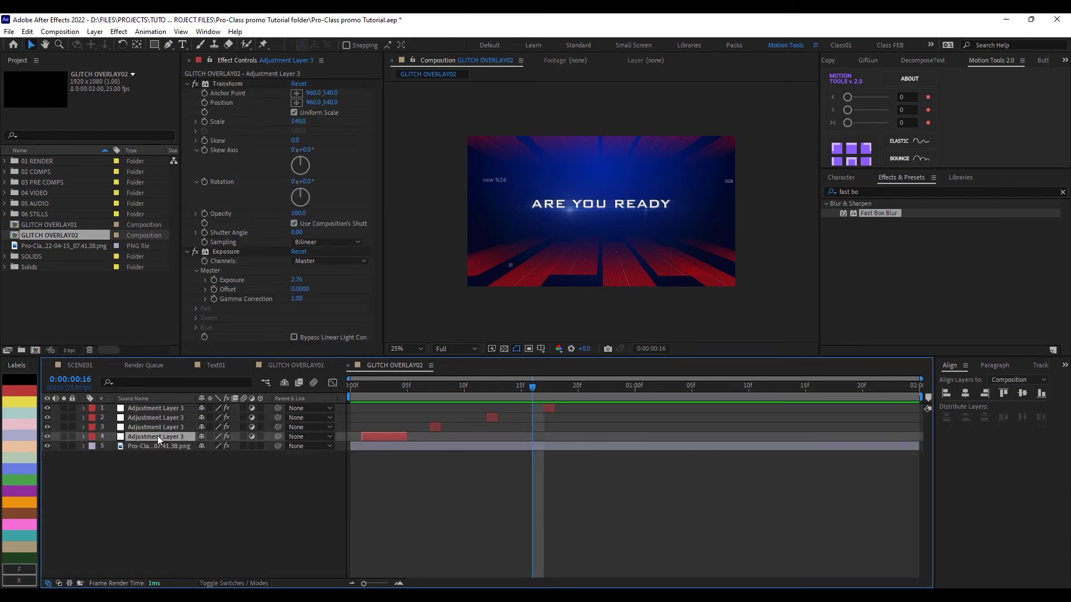
# Rename the four adjustment layers in GLITCH OVERLAY02 as G01, G02, G03 and G04, from the earliest to the latest
pyautogui.press('Return')
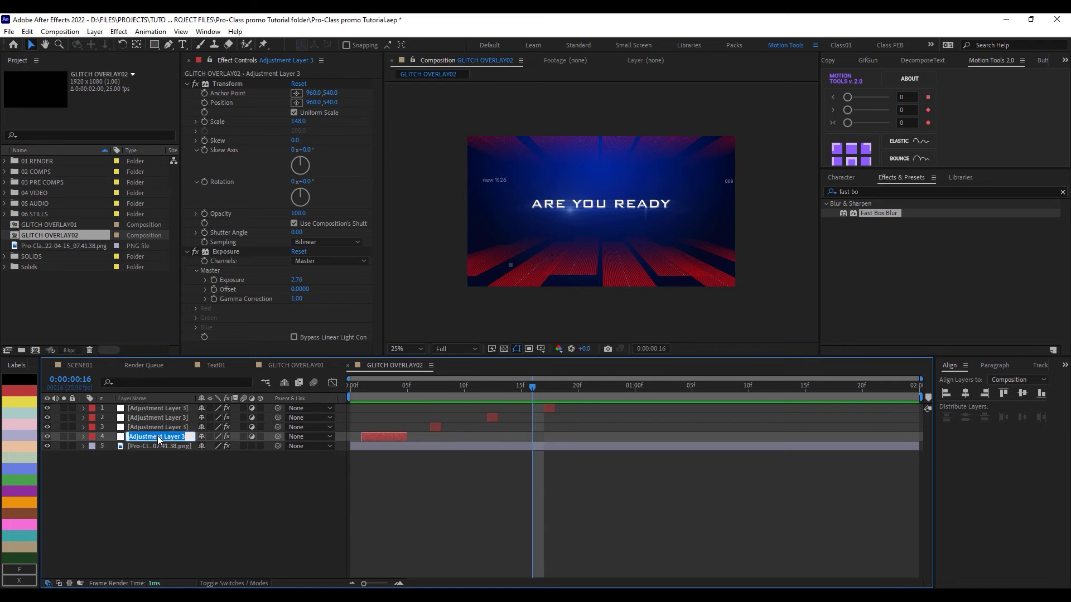
pyautogui.write('G01')
pyautogui.click(160, 430)
pyautogui.hotkey('ctrl', 'alt', 'shift', 'e')
pyautogui.press('Return')
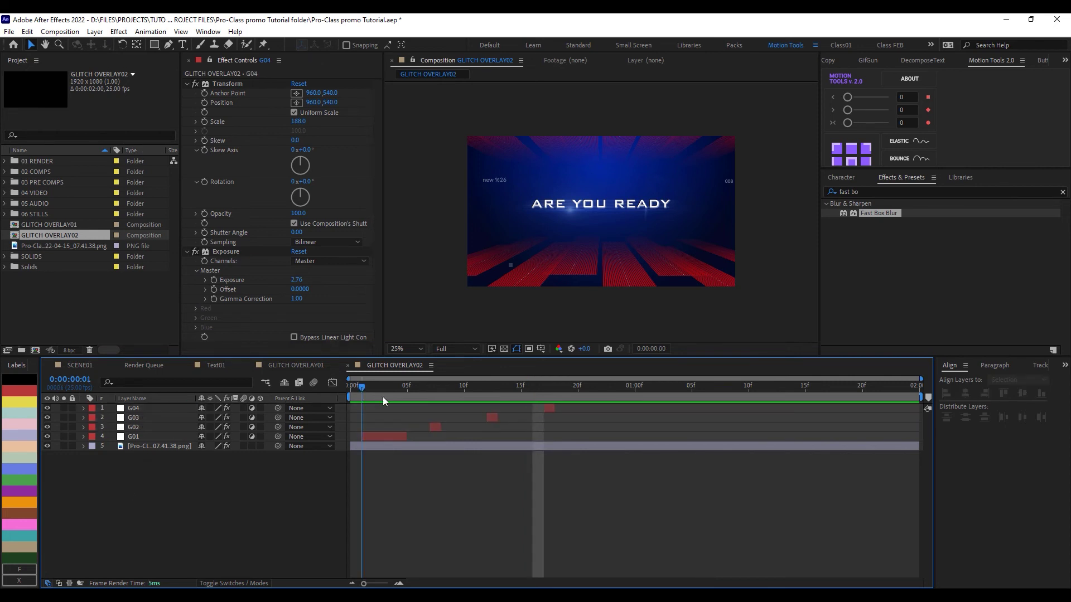
# Make the reference PNG layer in GLITCH OVERLAY02 a guide layer and scrub through the glitch frames
pyautogui.moveTo(383, 397)
pyautogui.mouseDown()
pyautogui.moveTo(504, 398)
pyautogui.moveTo(363, 392)
pyautogui.mouseUp()
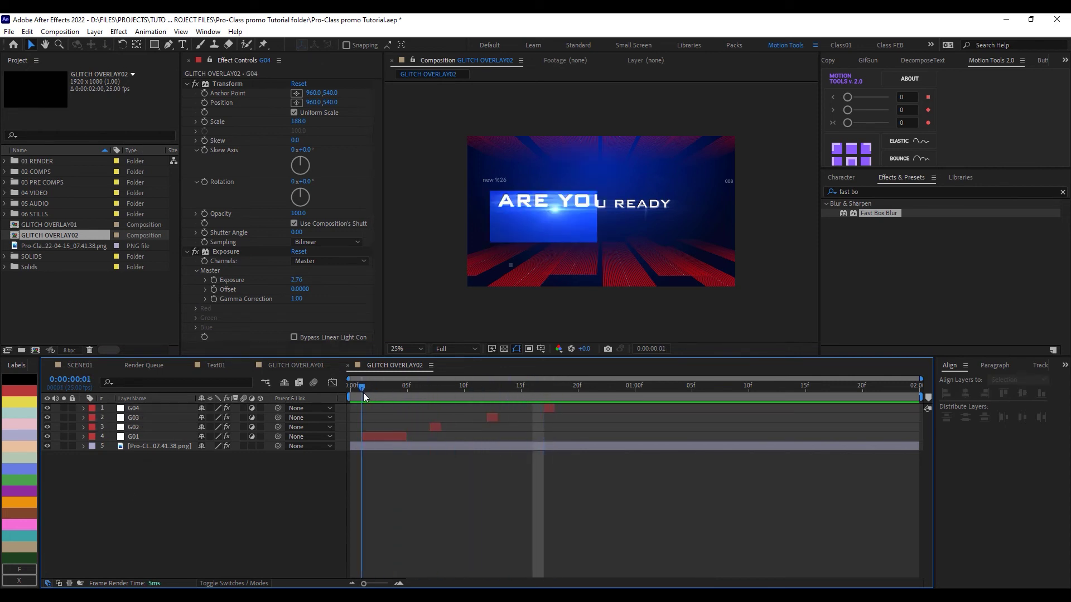
pyautogui.click(157, 449)
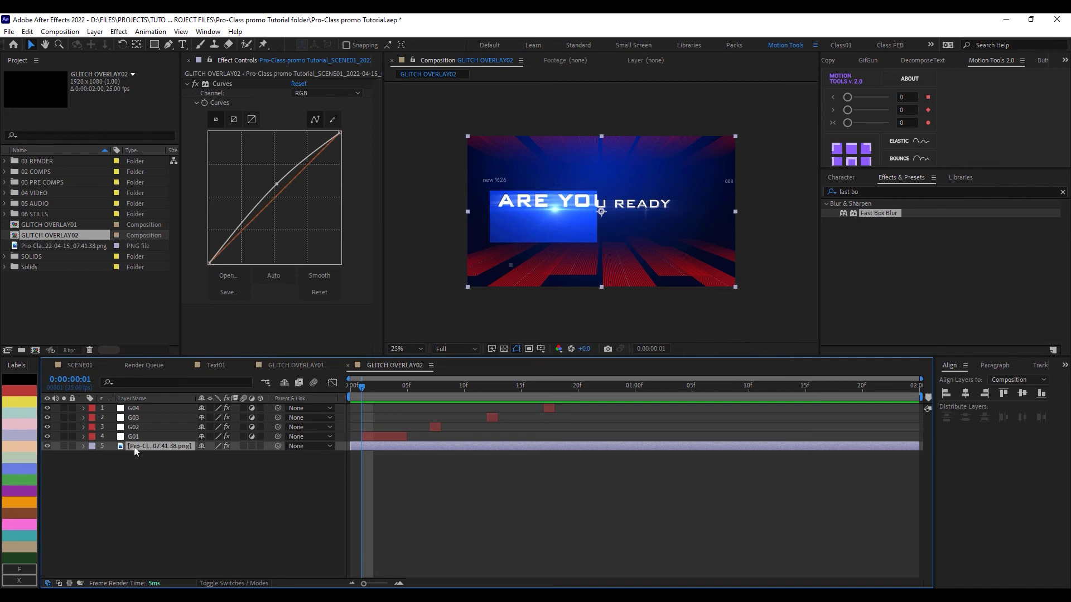
pyautogui.rightClick(142, 446)
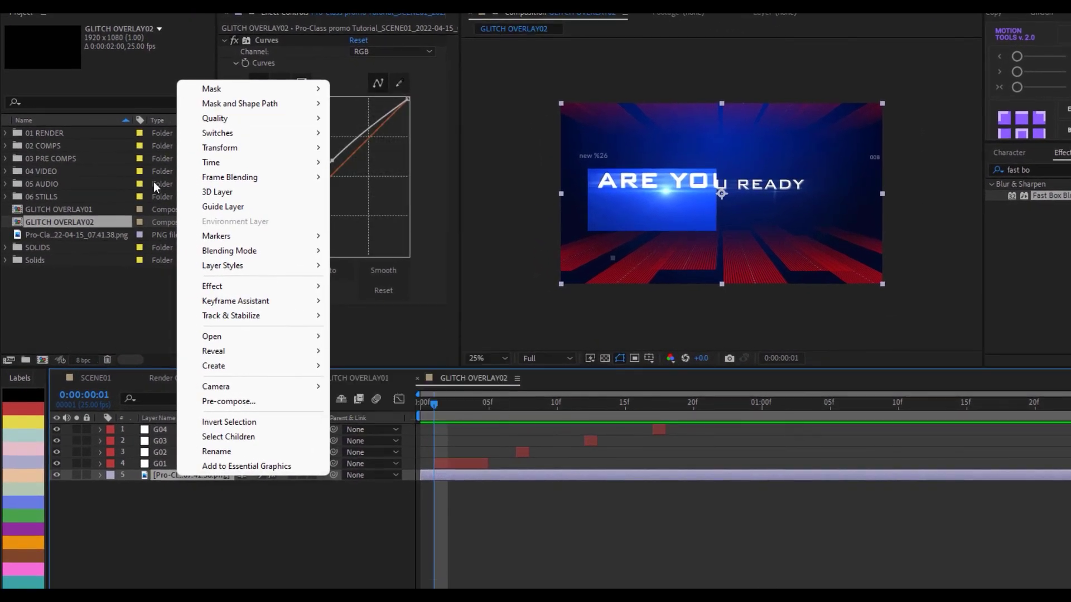
pyautogui.click(225, 208)
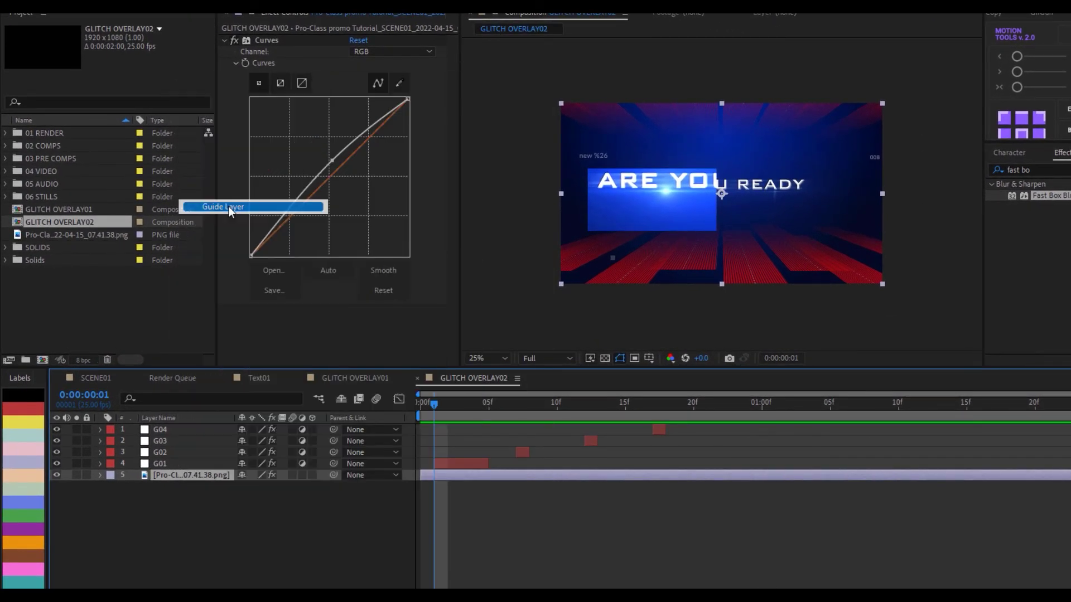
pyautogui.moveTo(680, 406)
pyautogui.mouseDown()
pyautogui.moveTo(467, 409)
pyautogui.moveTo(709, 413)
pyautogui.moveTo(635, 412)
pyautogui.moveTo(681, 408)
pyautogui.moveTo(641, 408)
pyautogui.moveTo(665, 408)
pyautogui.mouseUp()
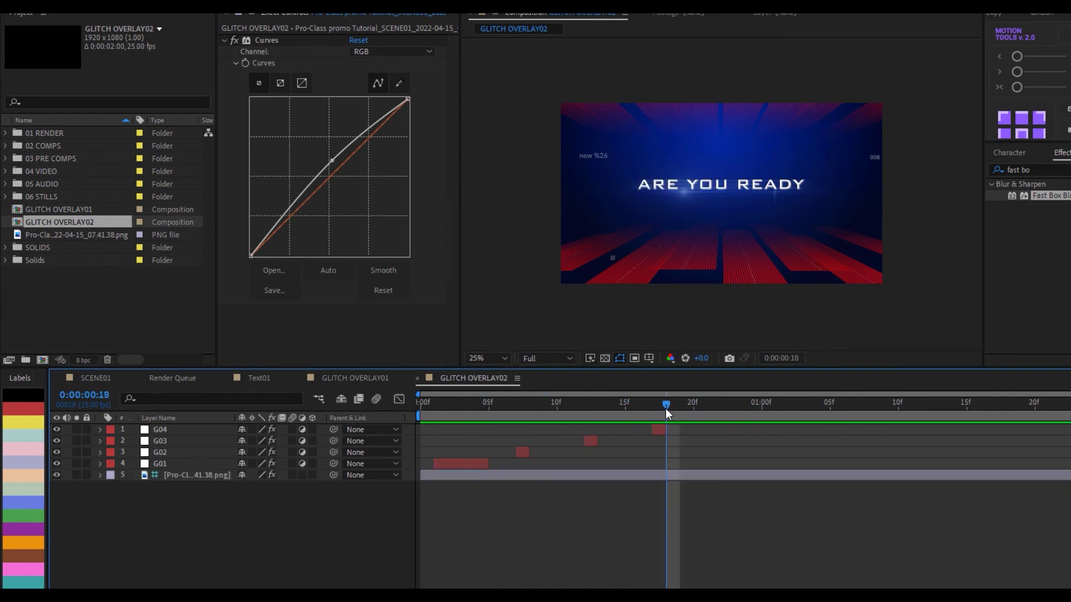
# Place GLITCH OVERLAY02 in SCENE01 above GLITCH OVERLAY01, starting at 0:00:02:00 where the first overlay ends
pyautogui.click(95, 378)
pyautogui.click(173, 428)
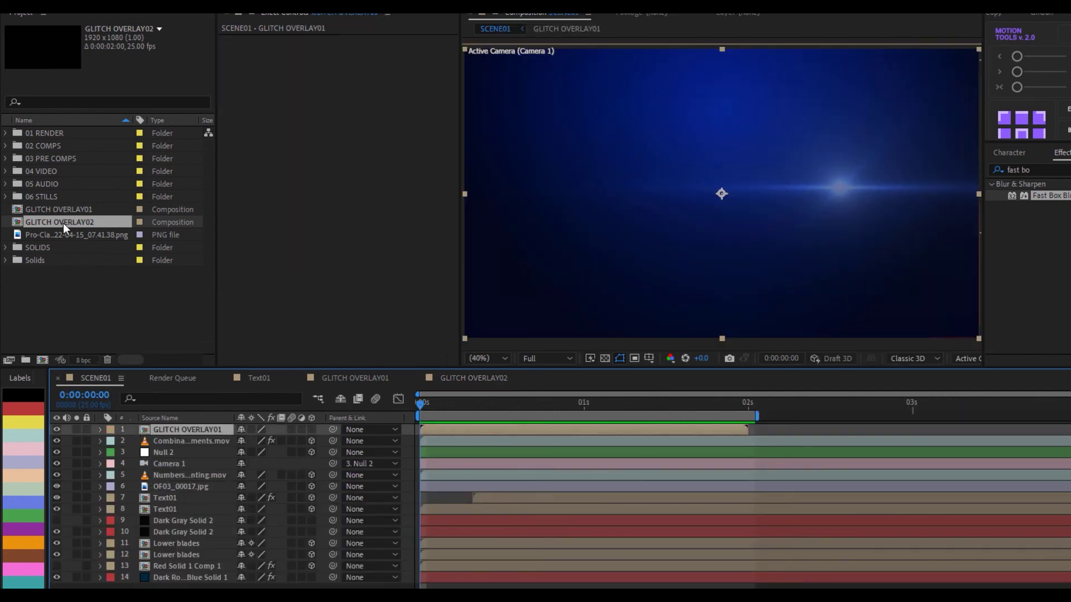
pyautogui.moveTo(55, 225); pyautogui.dragTo(133, 429)
pyautogui.moveTo(650, 430); pyautogui.dragTo(955, 441)
pyautogui.moveTo(818, 431); pyautogui.dragTo(821, 431)
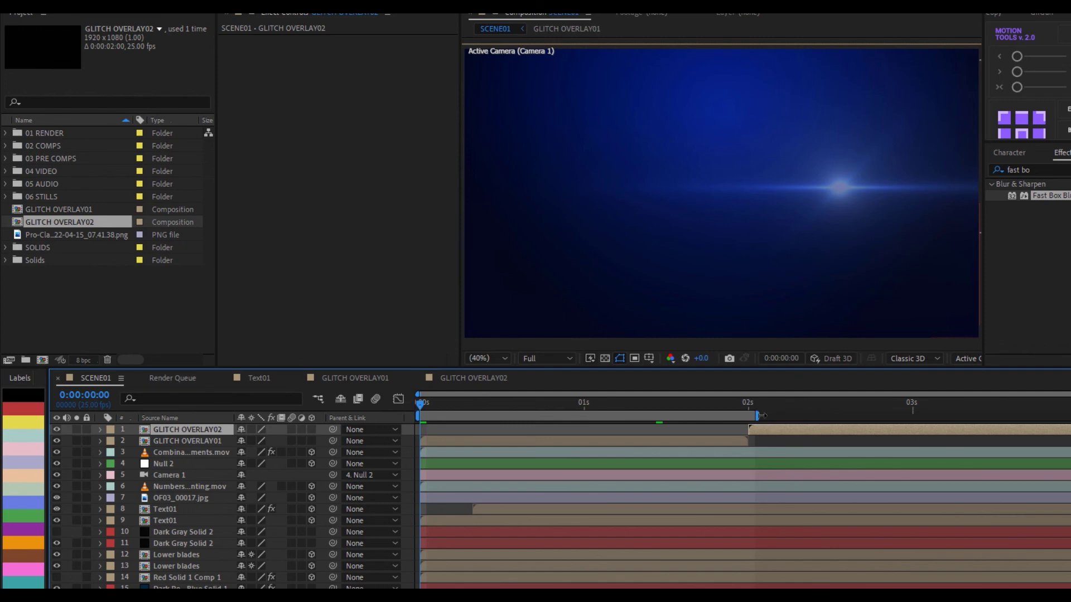
# Preview SCENE01 and set the work area to start at 0:00:02:00
pyautogui.press('space')
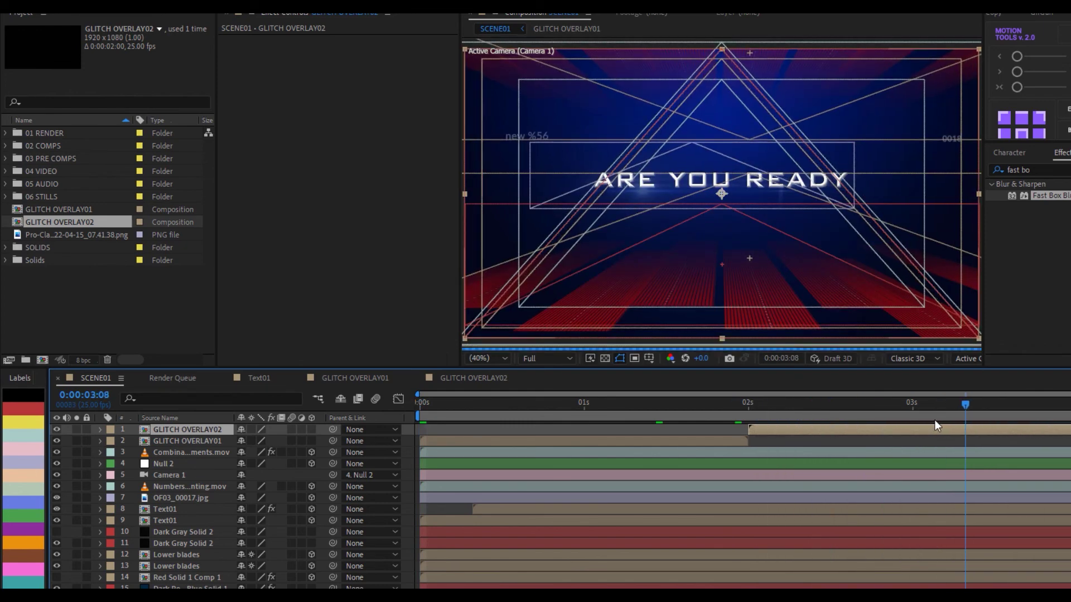
pyautogui.click(749, 404)
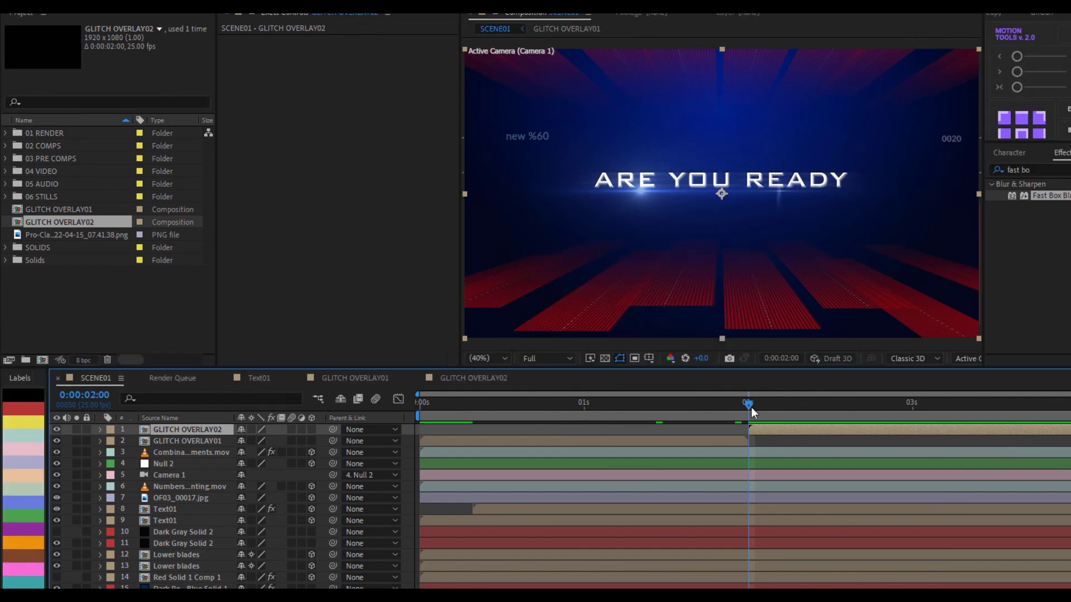
pyautogui.press('b')
# Check the layers inside GLITCH OVERLAY02 and enable Collapse Transformations on its layer in SCENE01
pyautogui.click(893, 409)
pyautogui.click(888, 410)
pyautogui.doubleClick(825, 428)
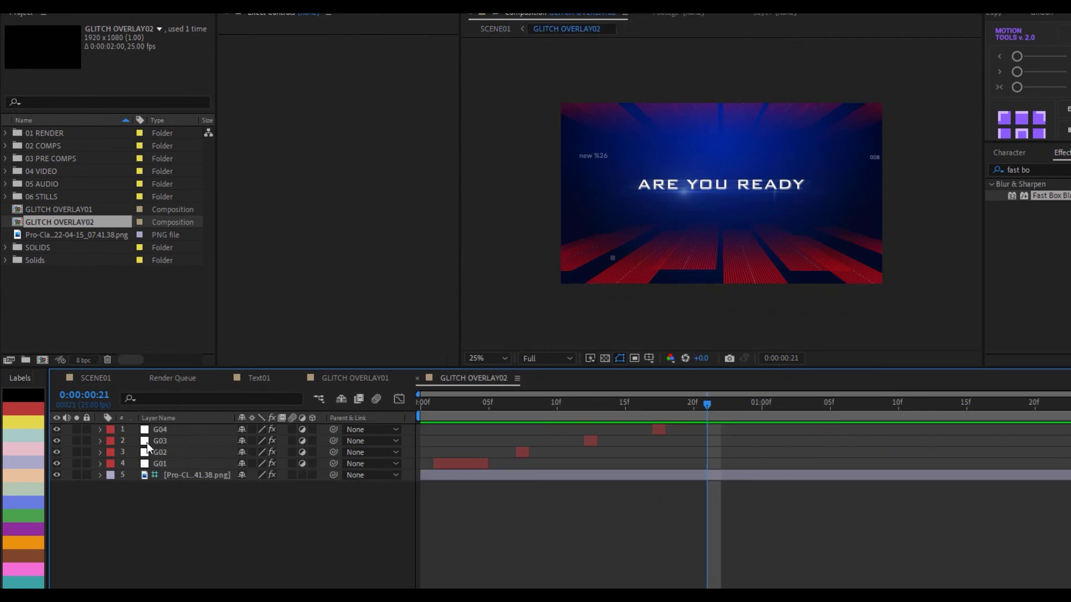
pyautogui.press('Tab')
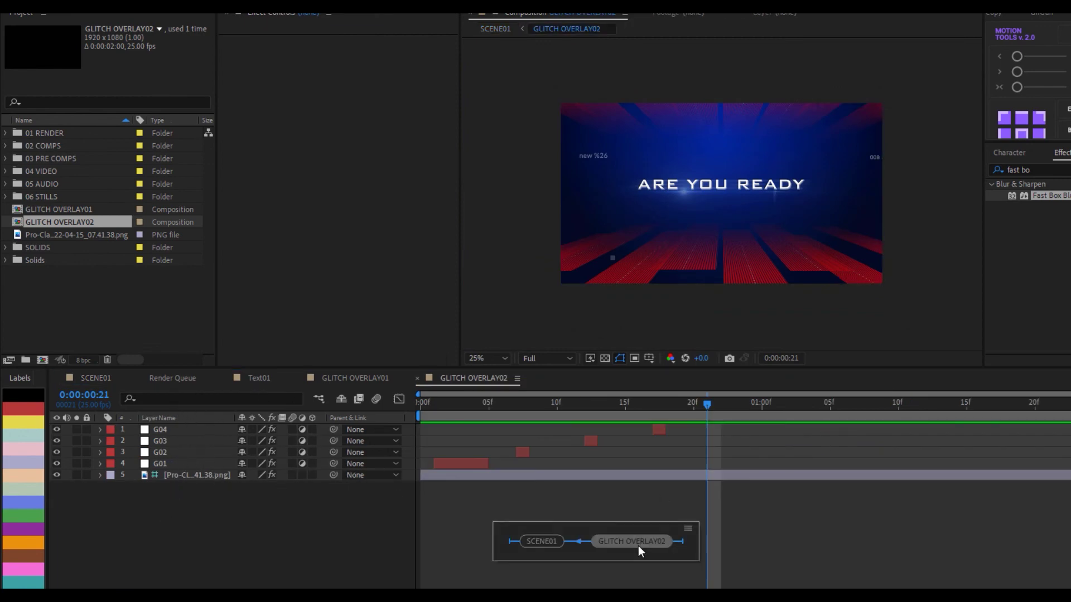
pyautogui.click(536, 539)
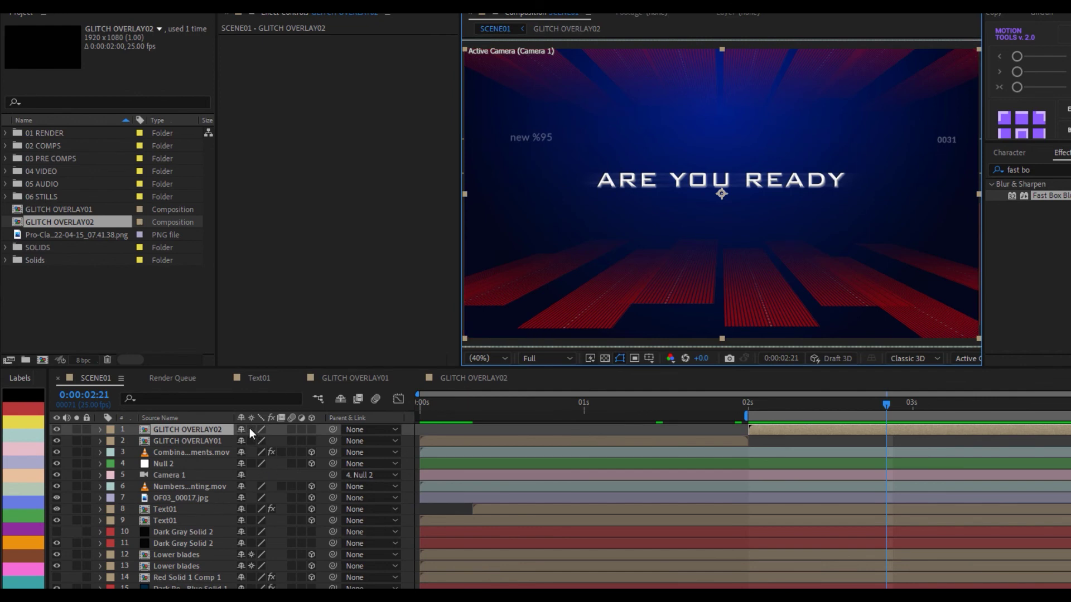
pyautogui.click(251, 430)
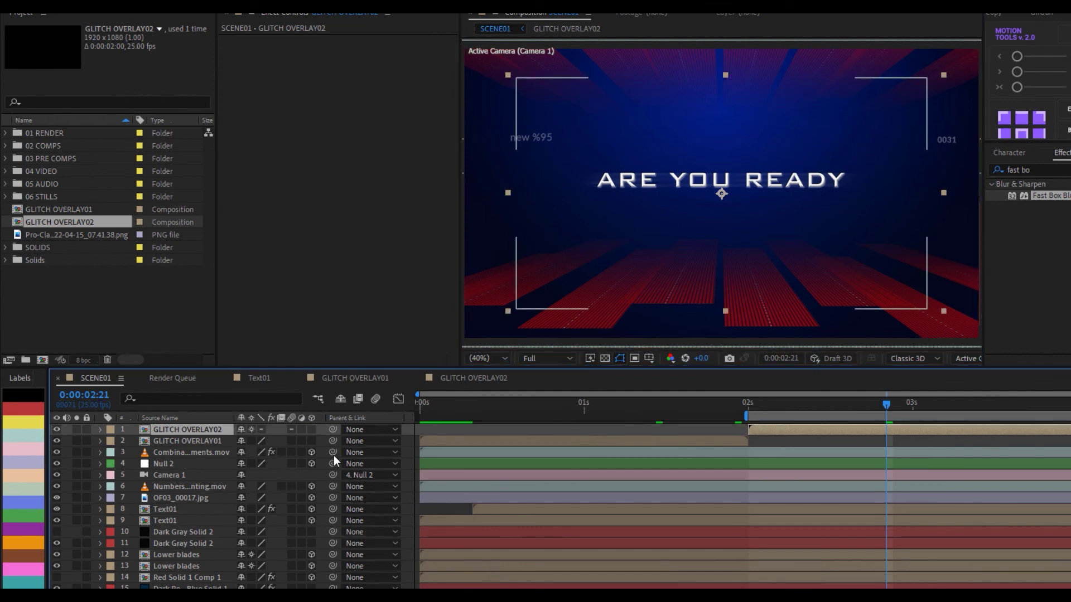
# Preview SCENE01 from 0:00:02:00 and examine individual frames under both glitch overlays to see how they affect the title and HUD elements
pyautogui.moveTo(881, 403); pyautogui.dragTo(746, 407)
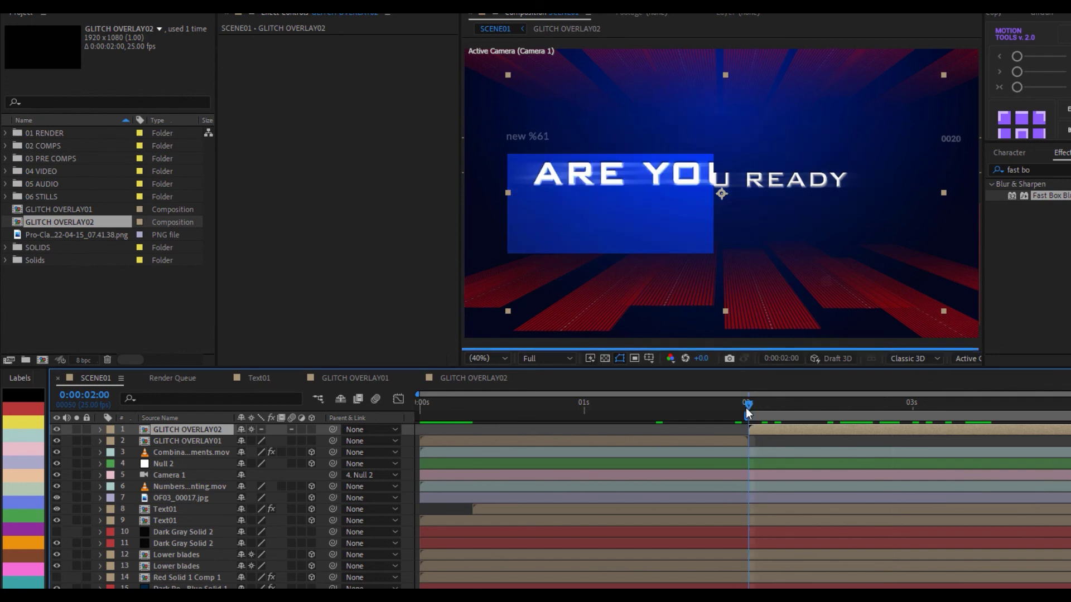
pyautogui.press('space')
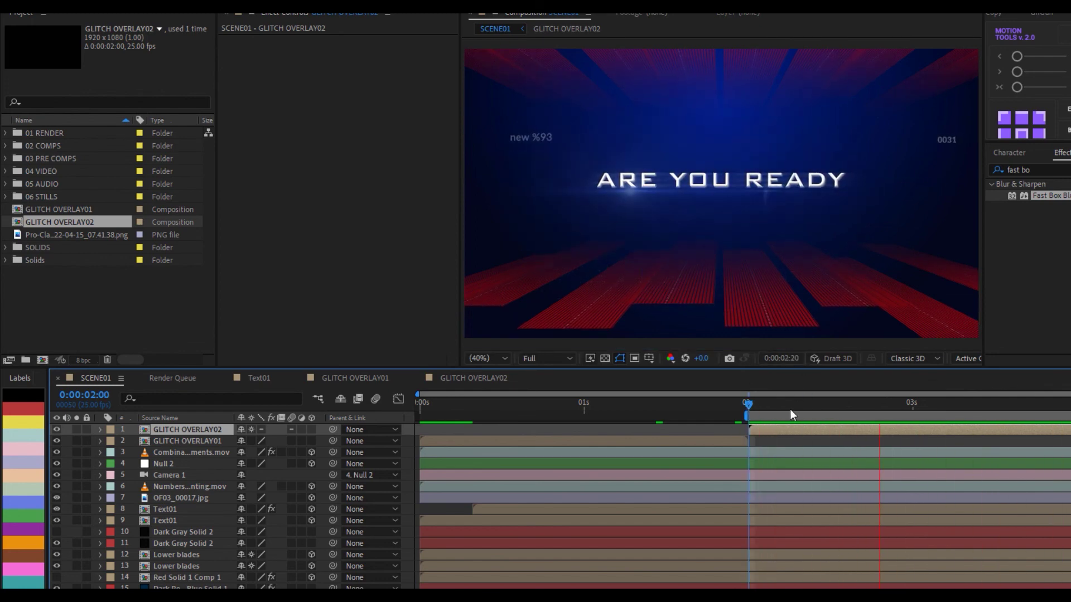
pyautogui.click(833, 407)
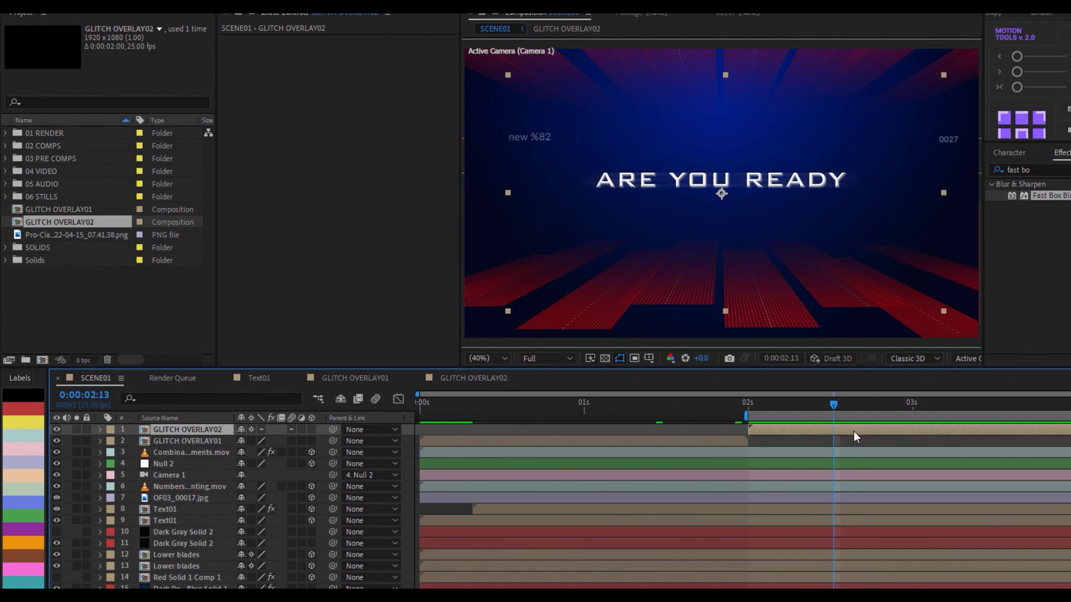
pyautogui.moveTo(857, 404); pyautogui.dragTo(893, 410)
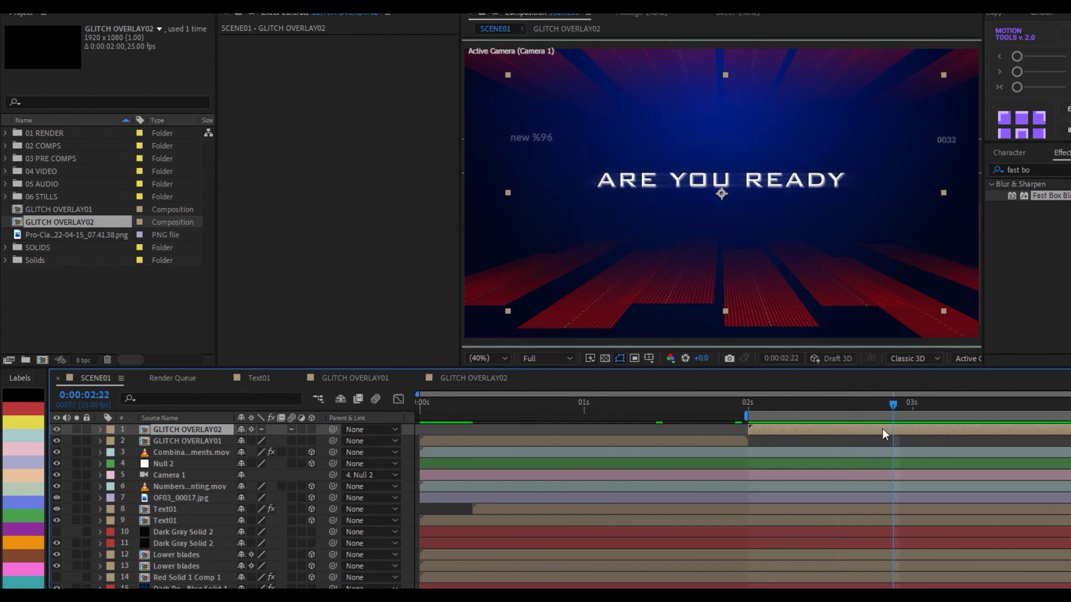
pyautogui.moveTo(898, 405); pyautogui.dragTo(670, 405)
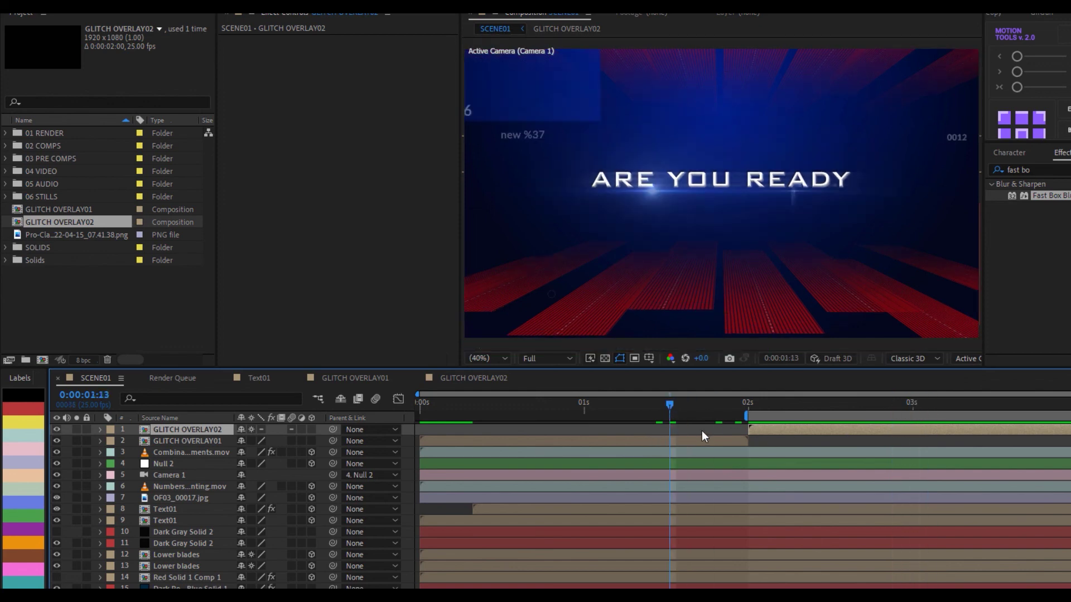
pyautogui.click(891, 407)
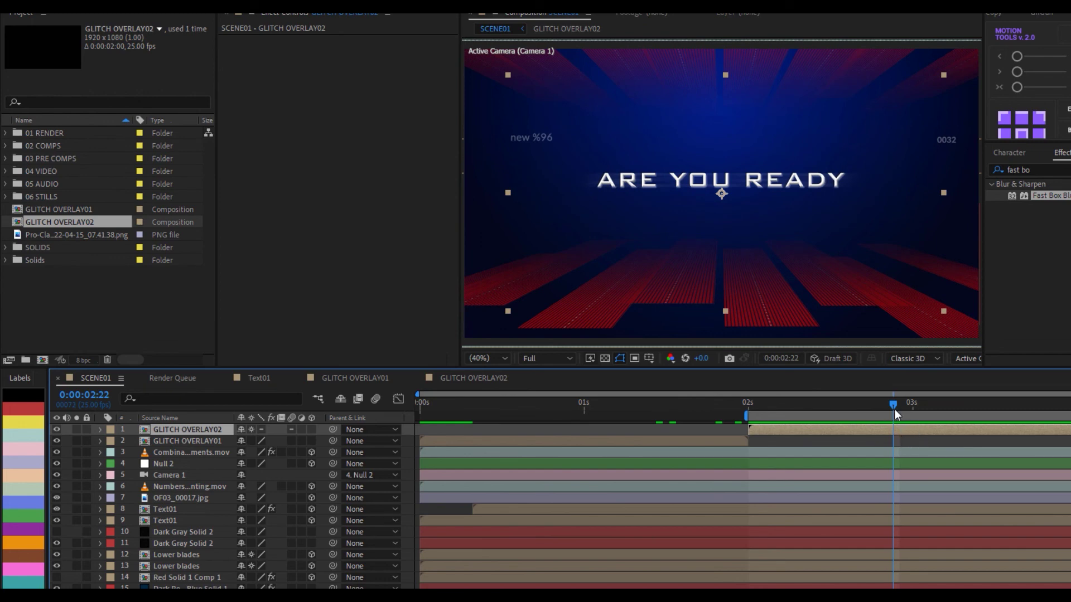
pyautogui.press('pageup')
pyautogui.press('pageup')
pyautogui.press('pageup')
pyautogui.press('pageup')
pyautogui.press('pageup')
pyautogui.press('pageup')
pyautogui.press('pageup')
pyautogui.press('pageup')
pyautogui.press('pageup')
pyautogui.click(946, 412)
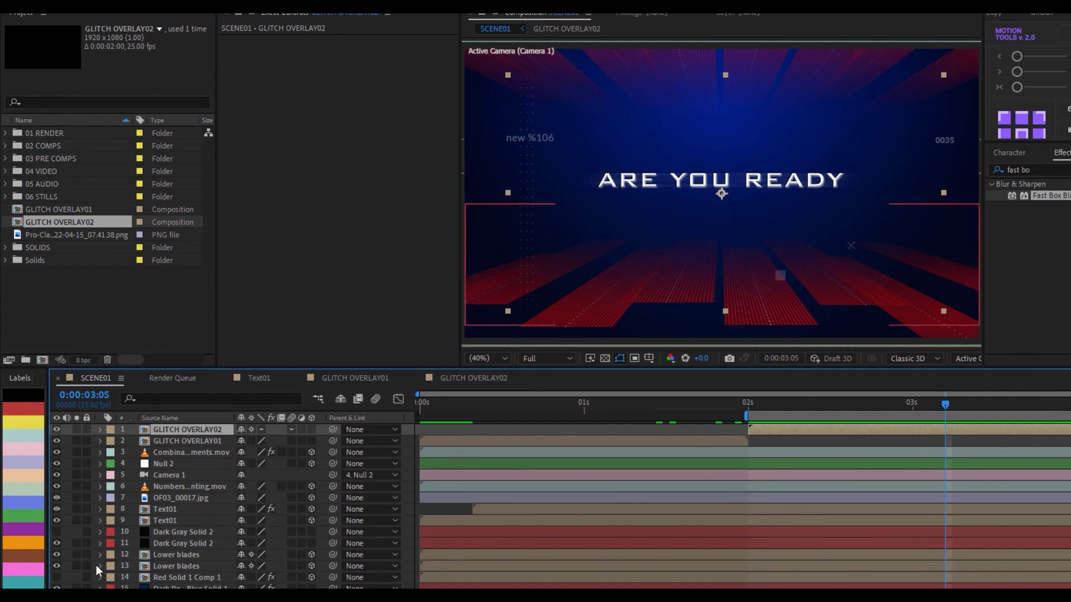
# Hide both Text01 layers, preview the glitch from 0:00:02:01 without the title, and show the layers again
pyautogui.click(57, 519)
pyautogui.click(56, 508)
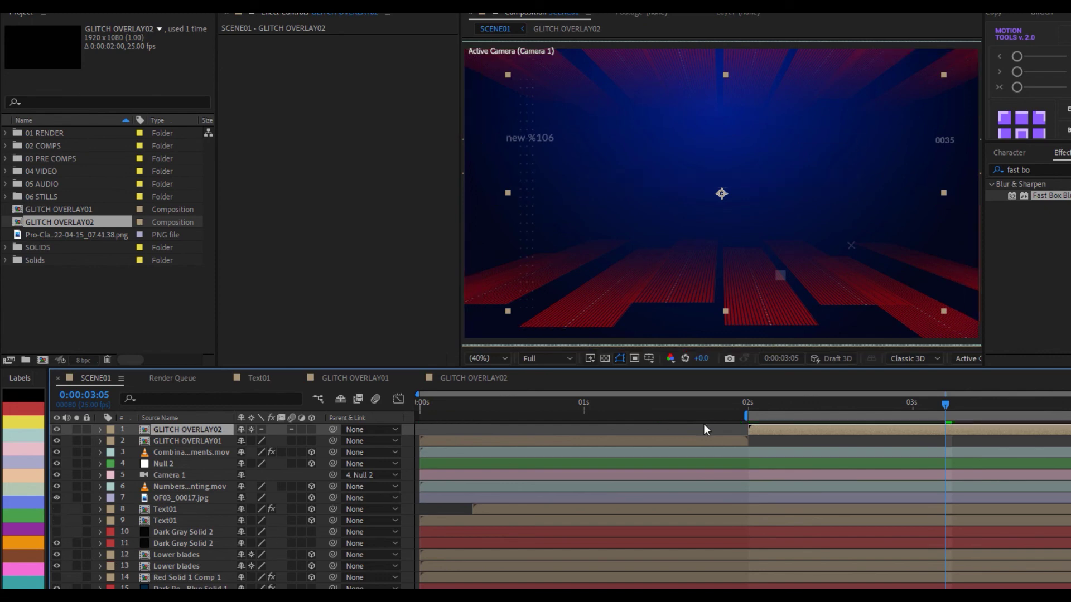
pyautogui.click(754, 410)
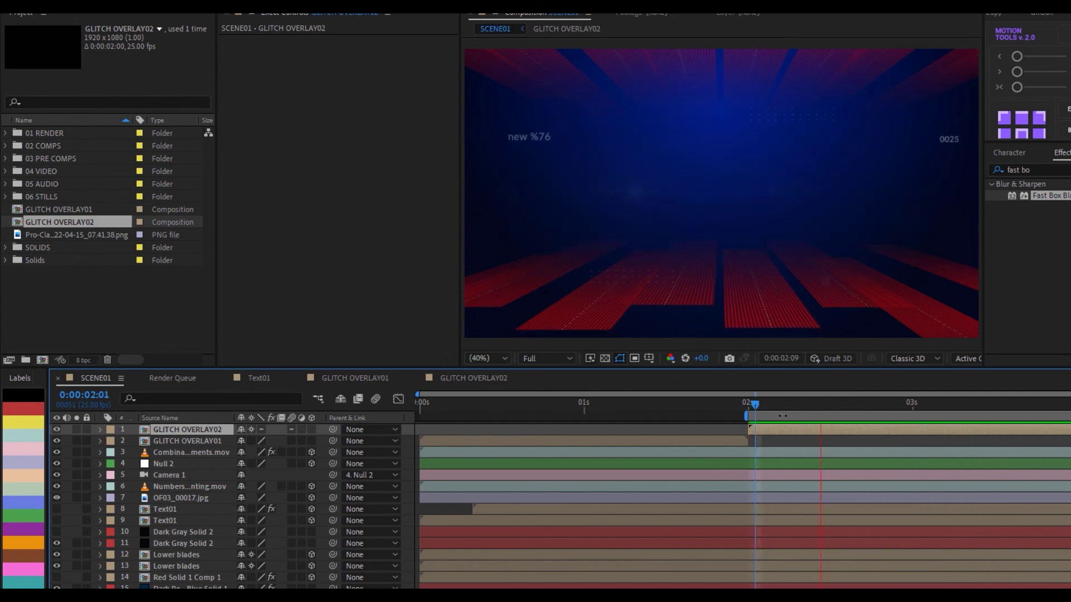
pyautogui.press('space')
pyautogui.moveTo(57, 509); pyautogui.dragTo(56, 521)
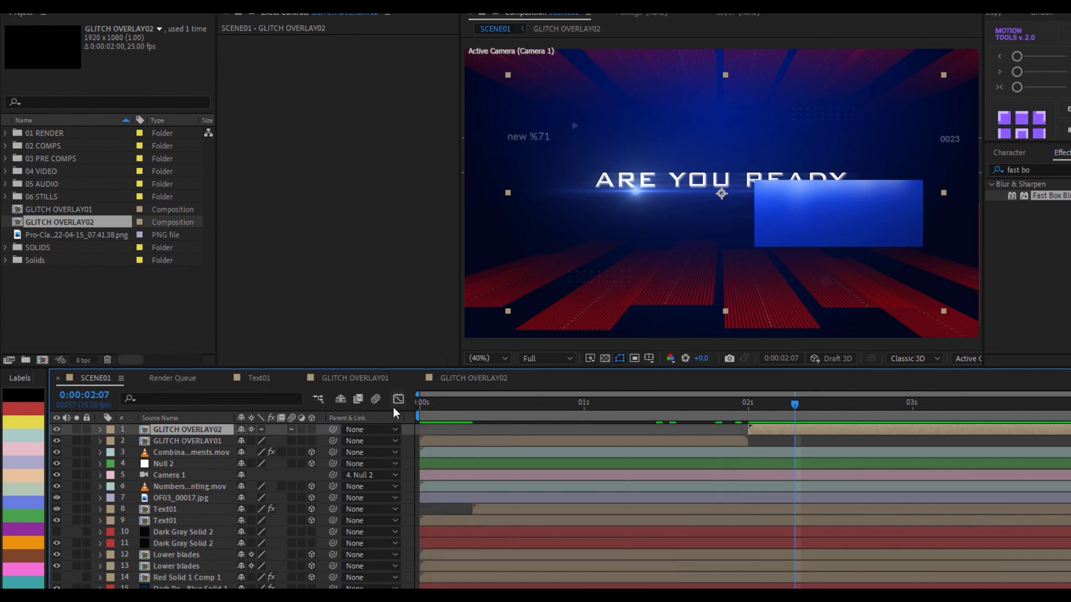
# Preview SCENE01 with both glitch overlays from 0:00:00:00
pyautogui.press('Home')
pyautogui.press('space')
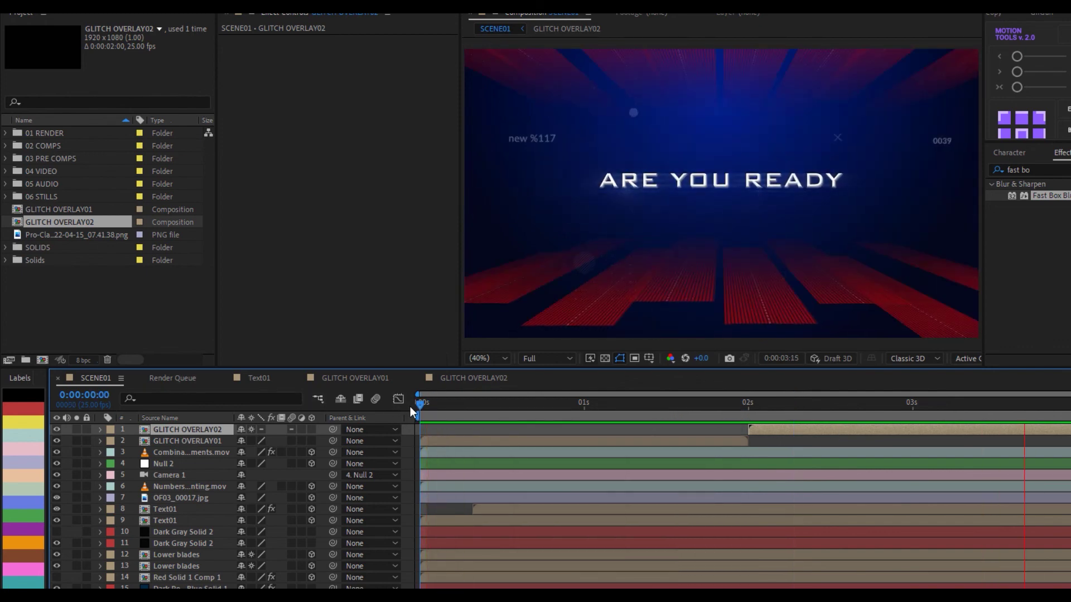